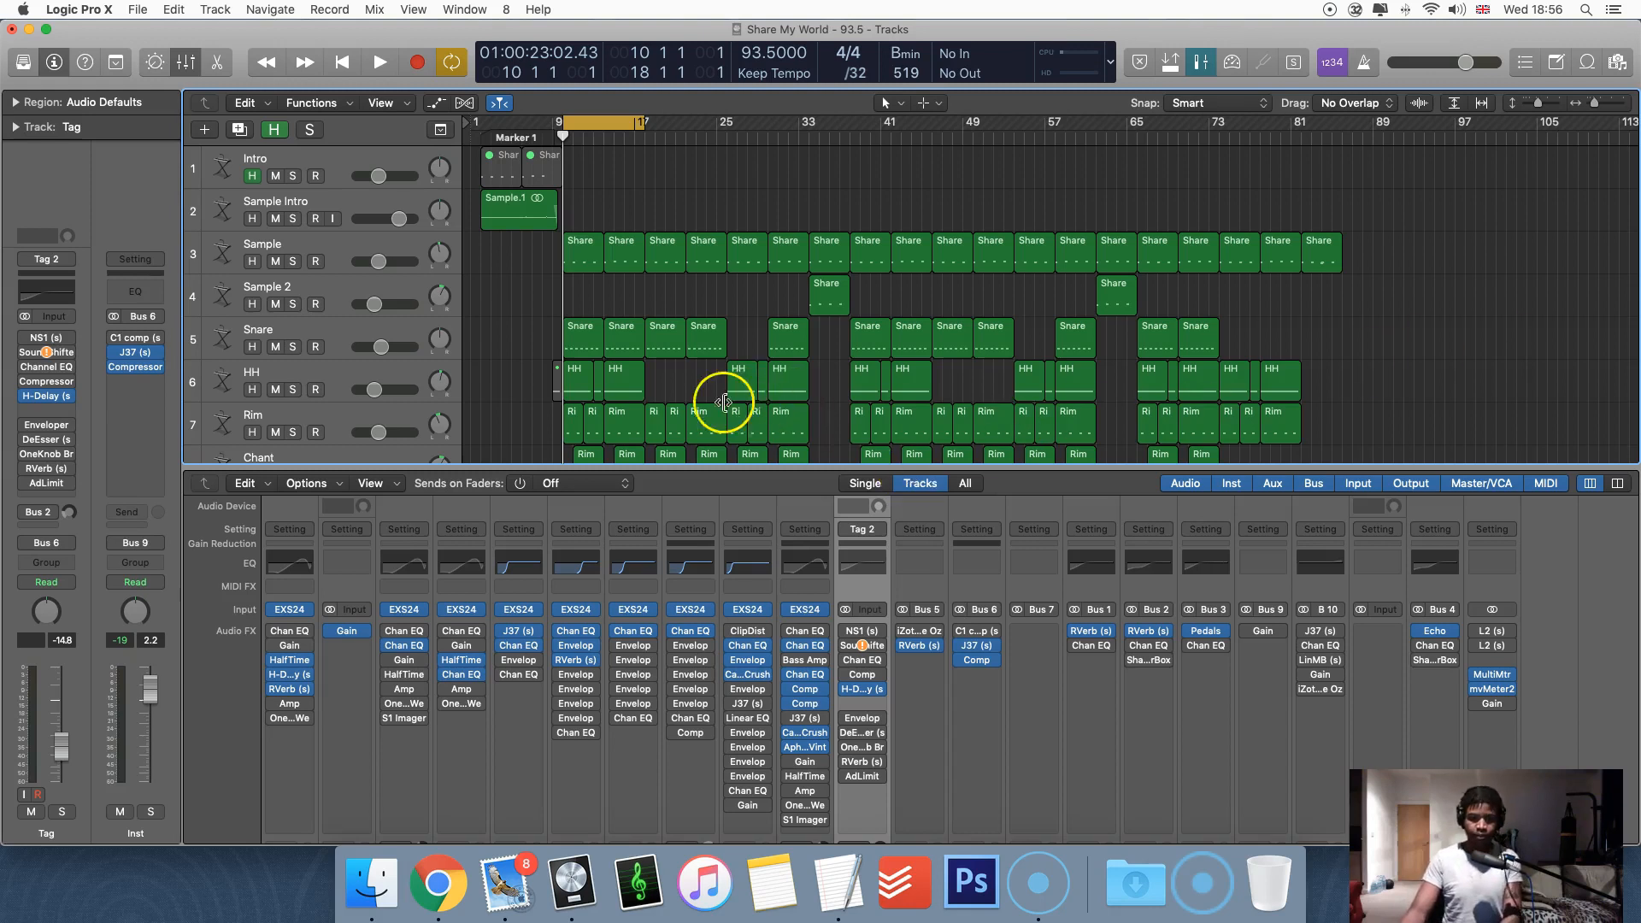
# Hide the mixer and play back the cycled section of the beat, from bar 10 to bar 18
pyautogui.press('x')
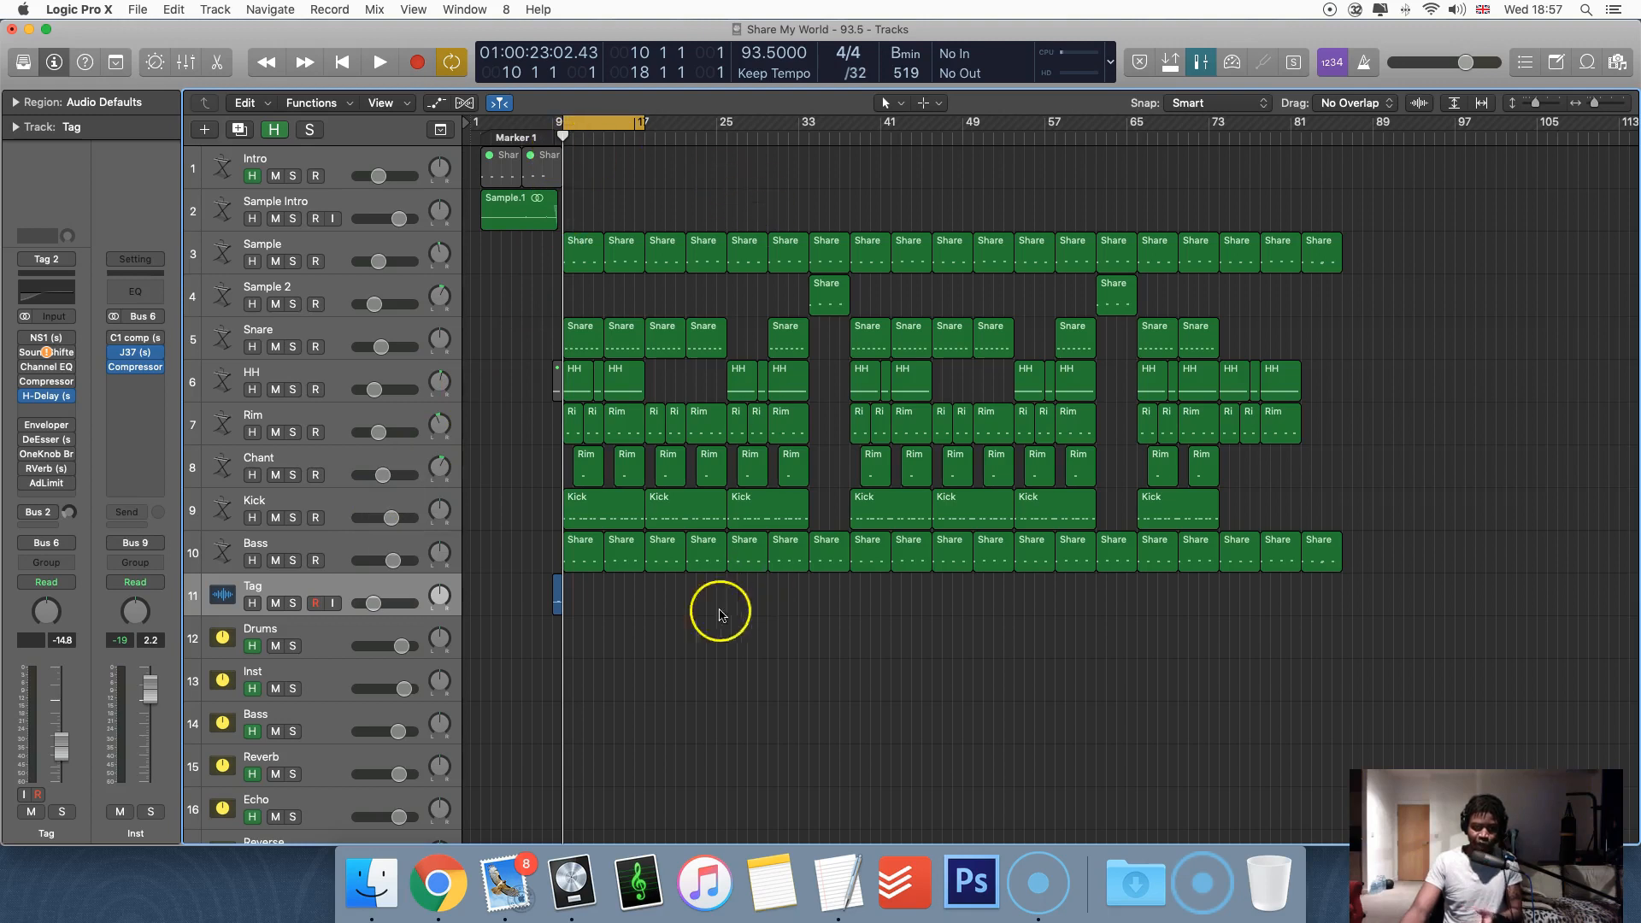
pyautogui.press('space')
pyautogui.click(659, 623)
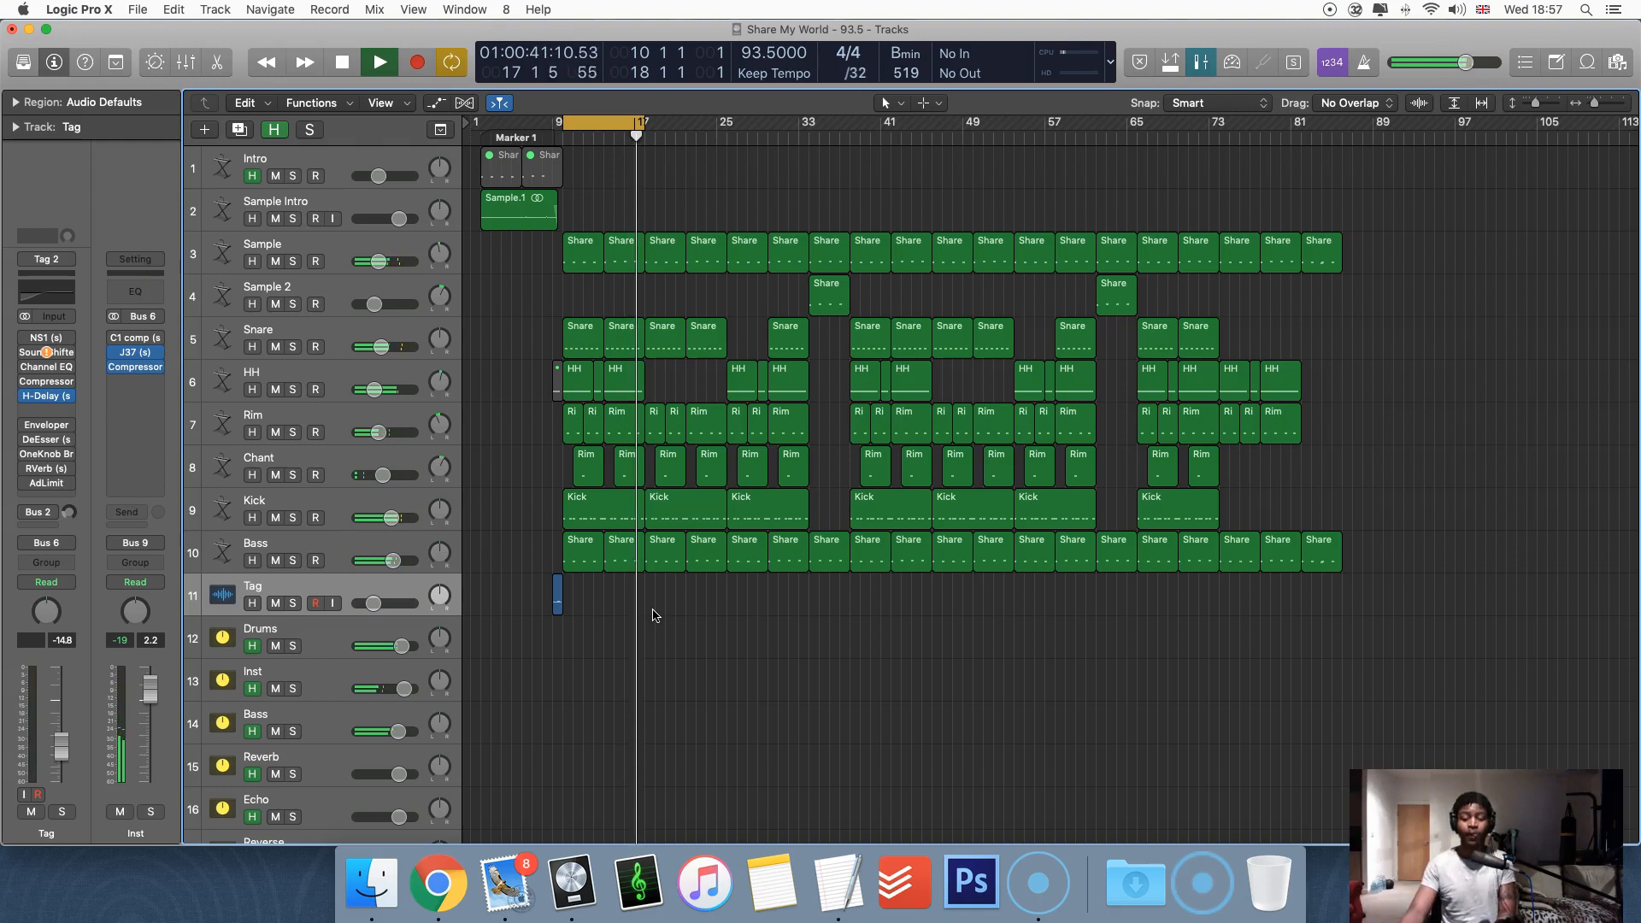
pyautogui.press('space')
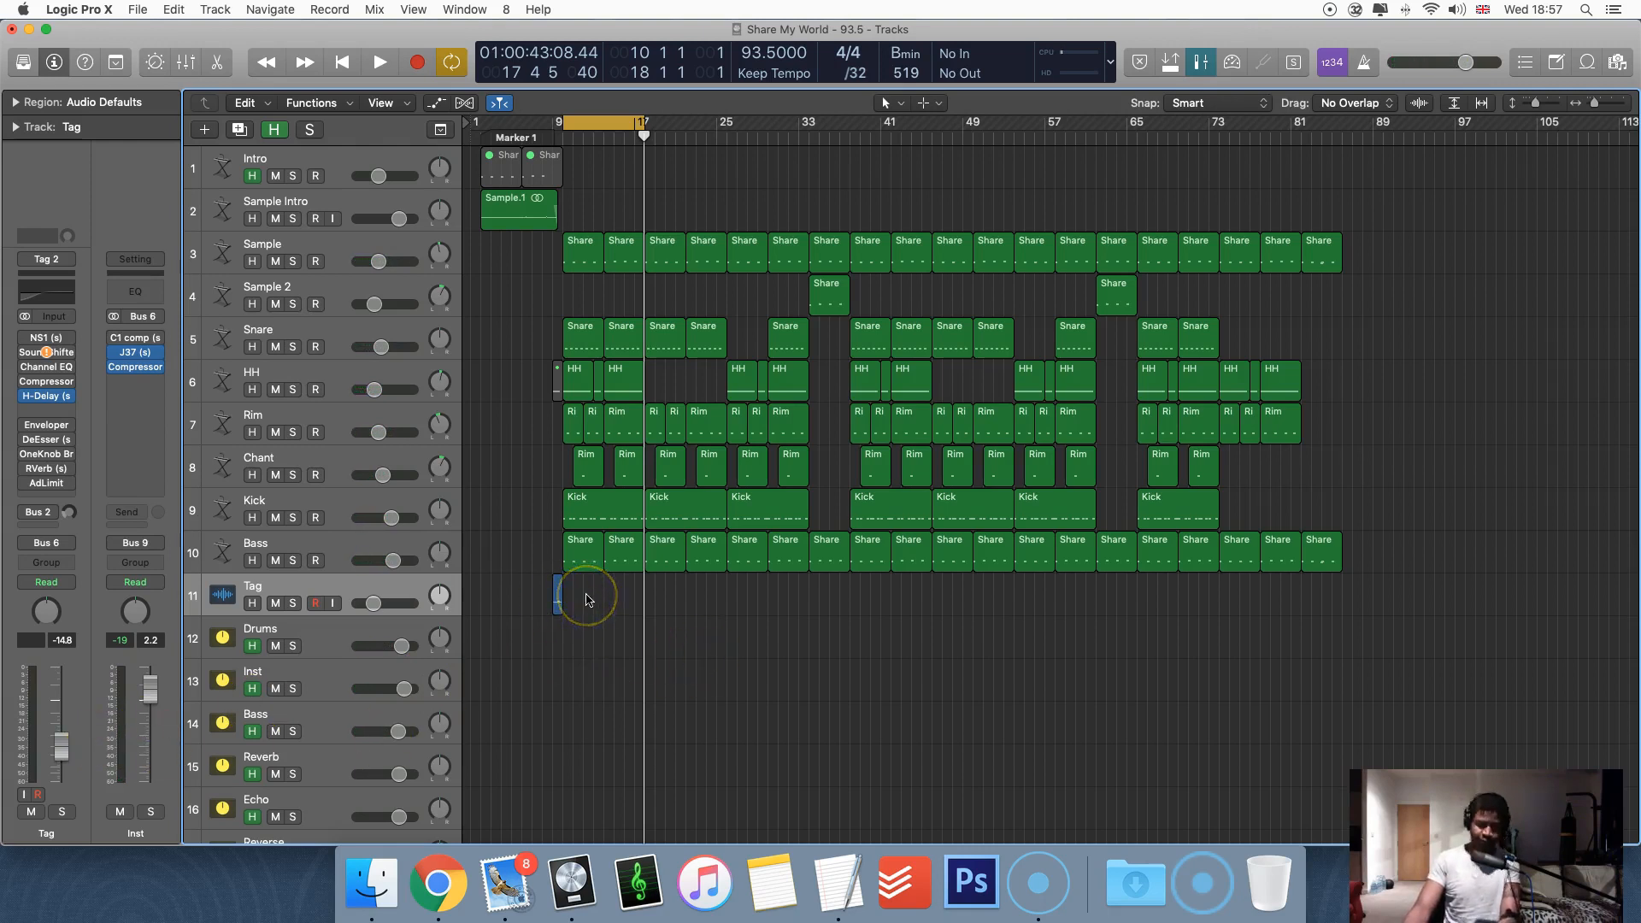
# Show the mixer and select the Kick channel strip
pyautogui.press('x')
pyautogui.scroll(-5, 538, 624)
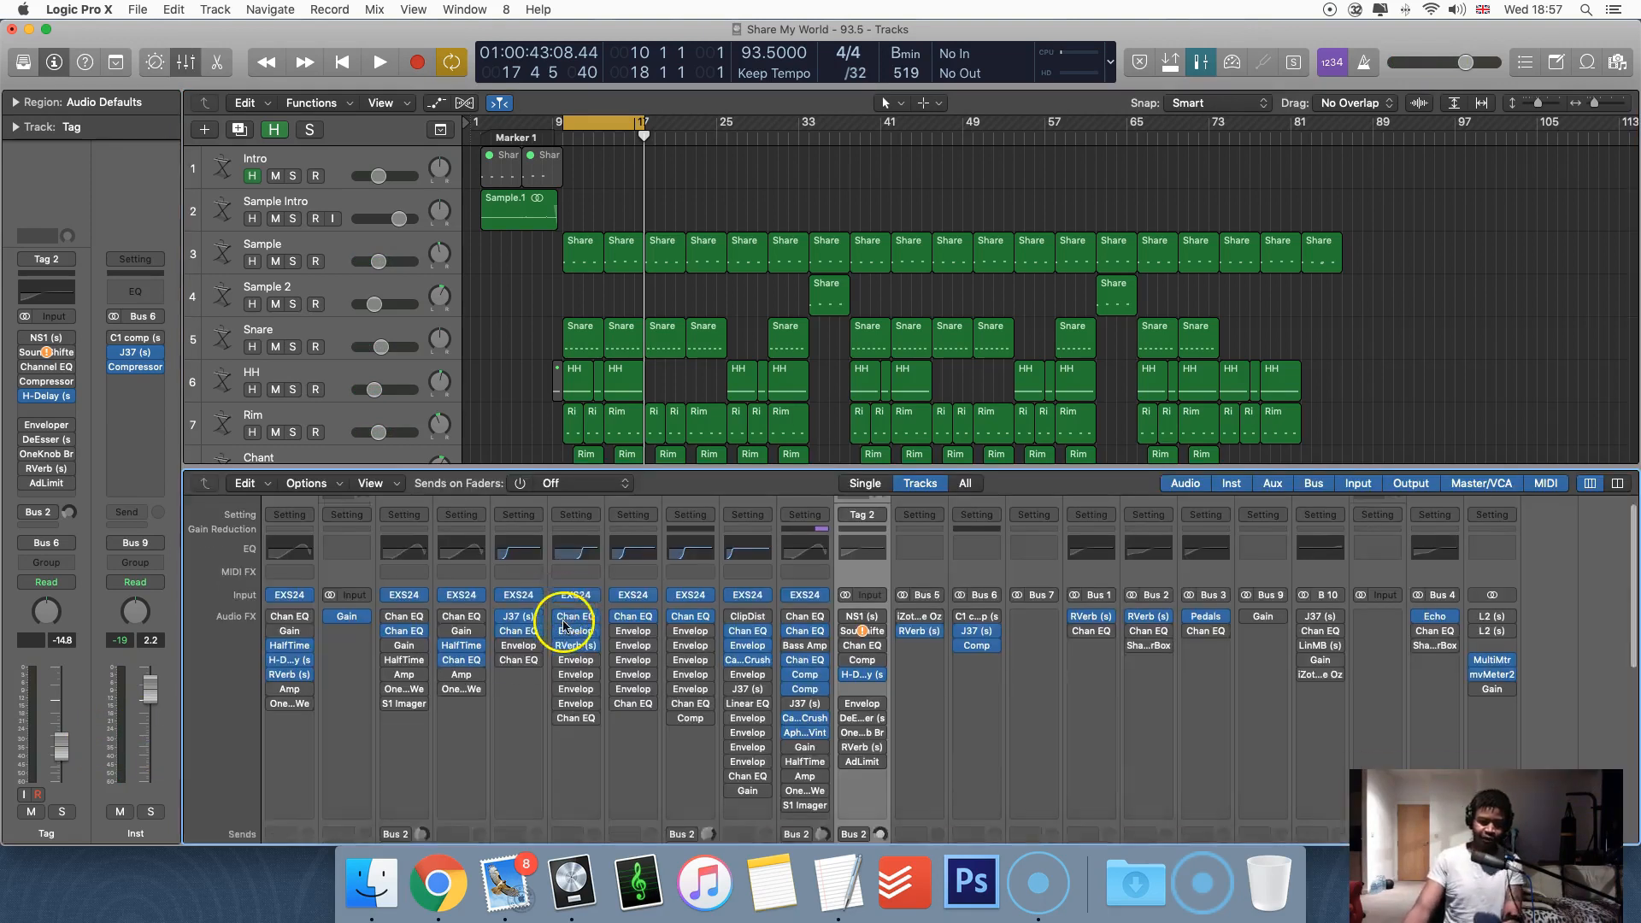
pyautogui.scroll(5, 519, 635)
pyautogui.press('x')
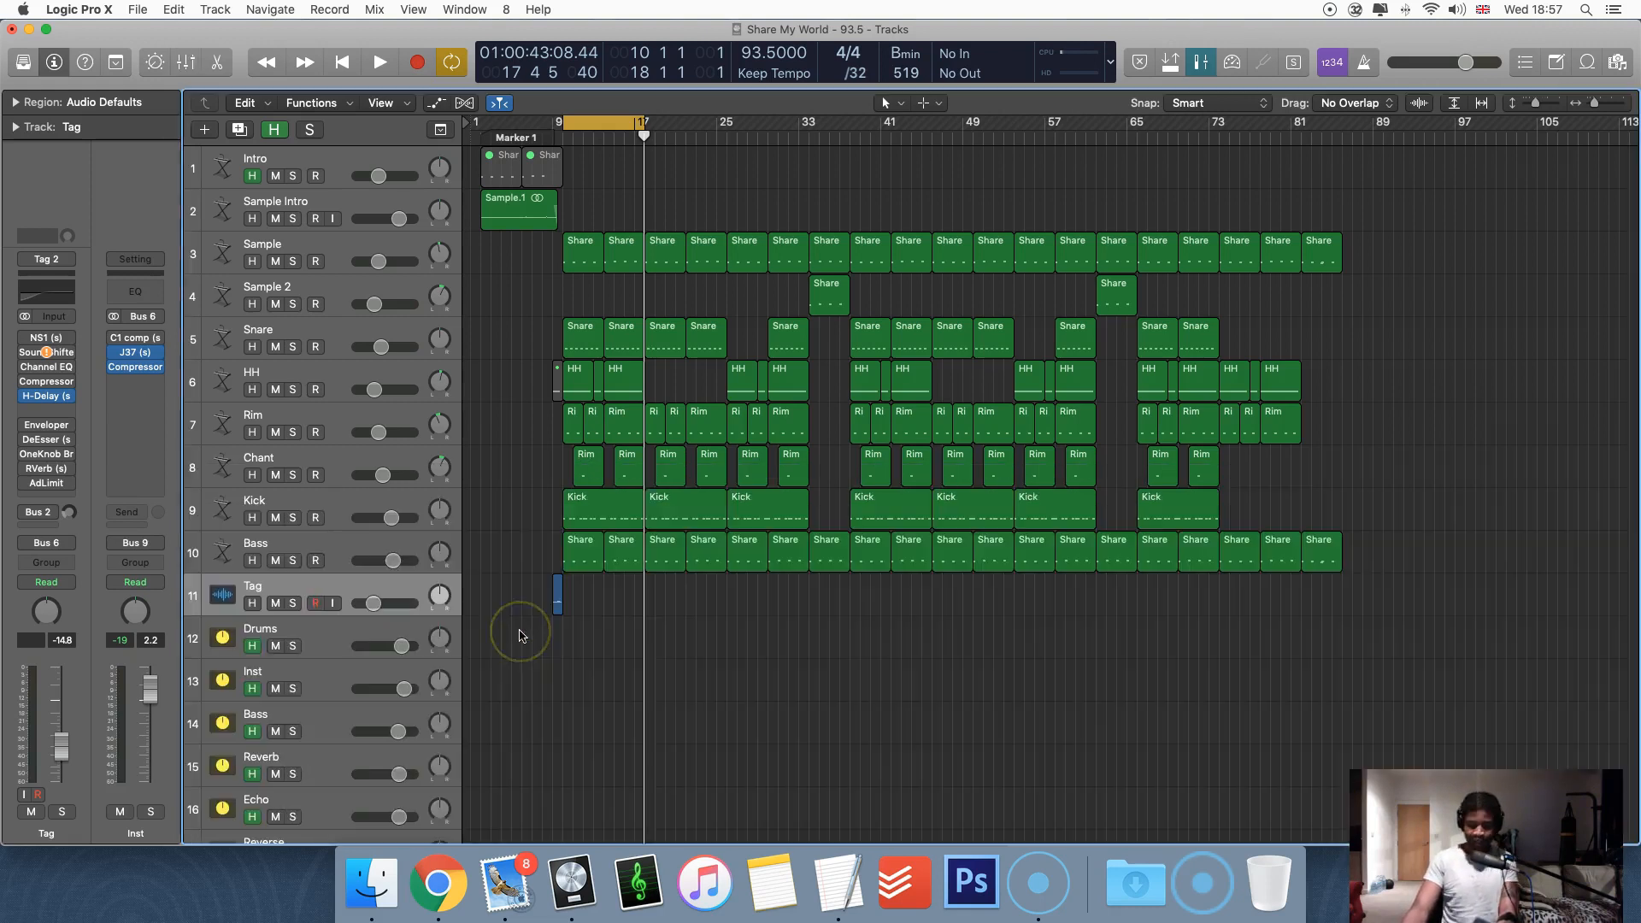
pyautogui.press('x')
pyautogui.scroll(-5, 854, 659)
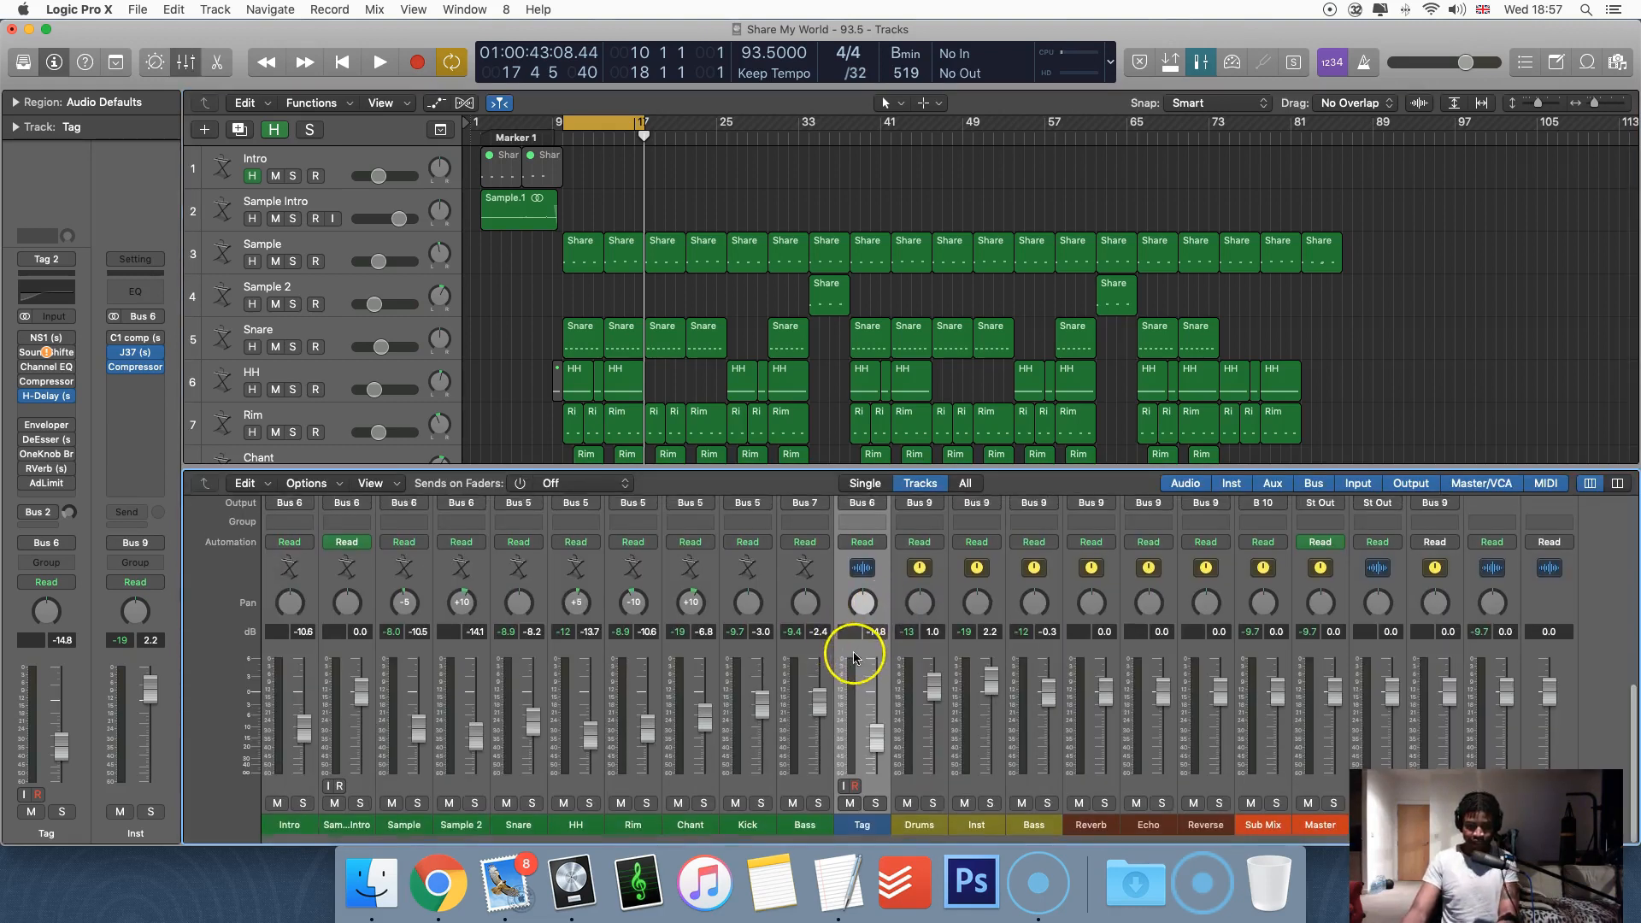
pyautogui.press('x')
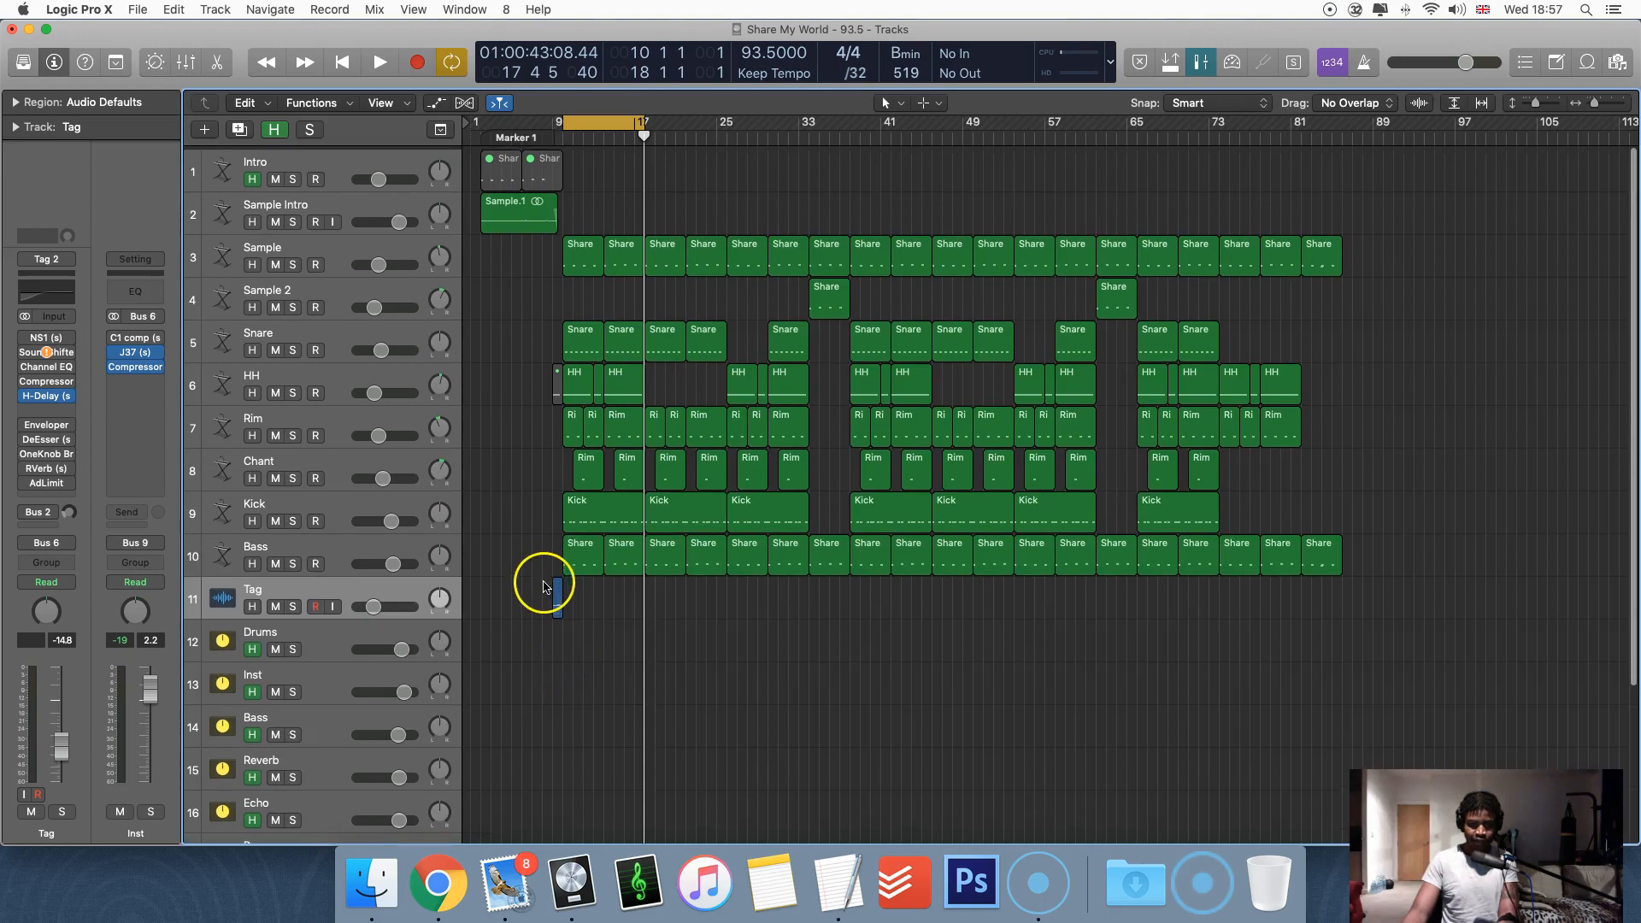
pyautogui.press('x')
pyautogui.scroll(-3, 604, 599)
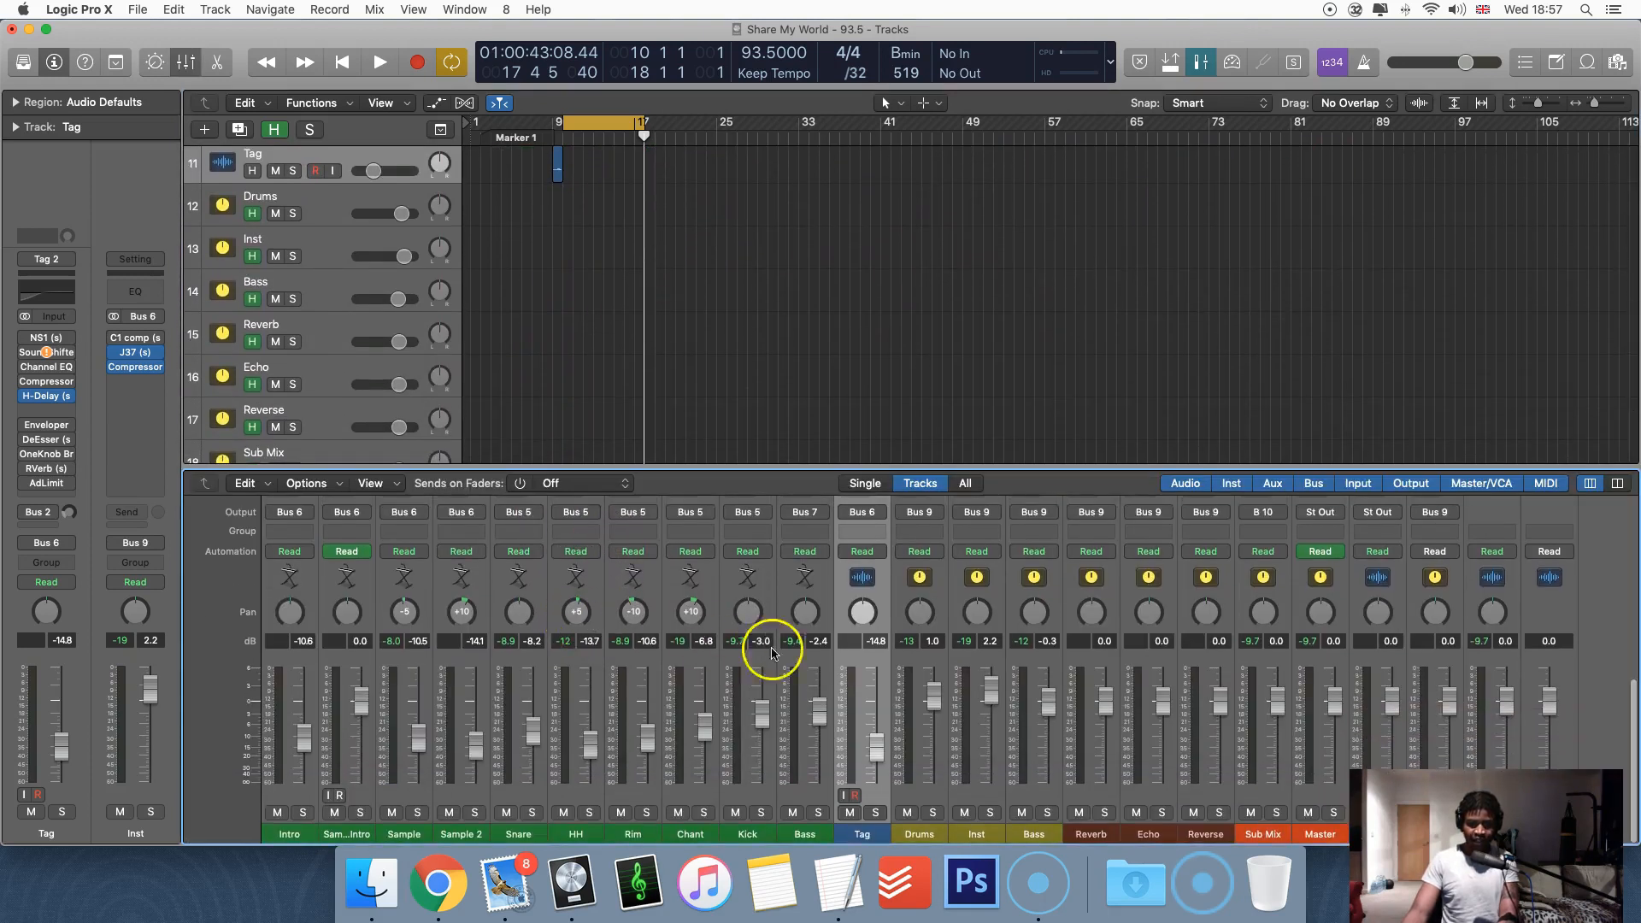
pyautogui.click(753, 665)
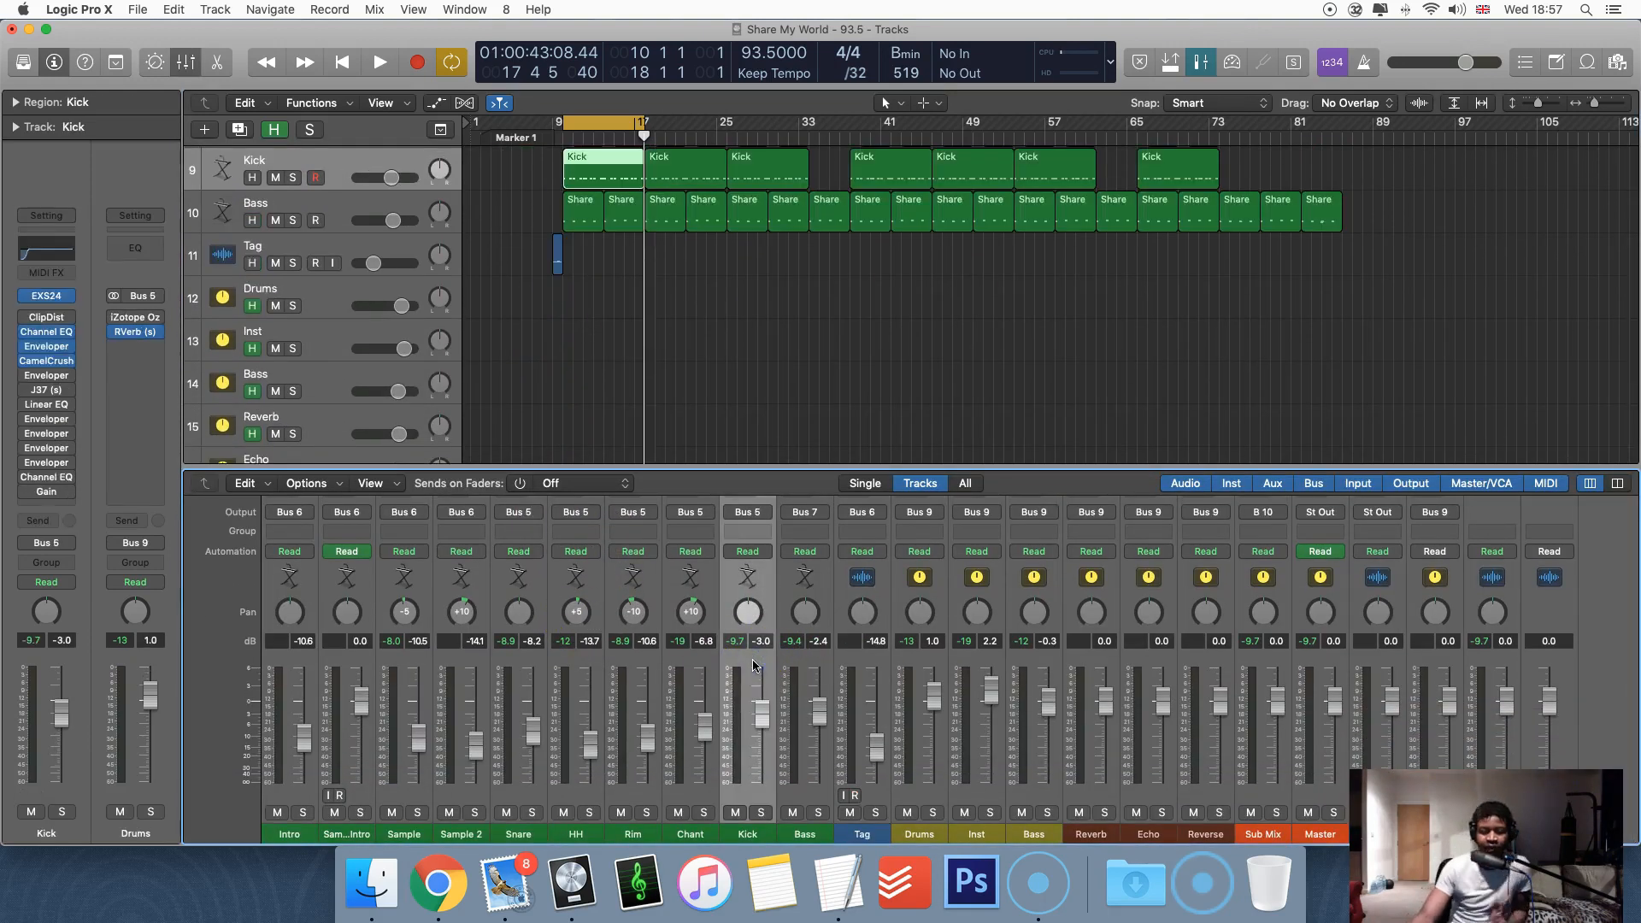
# Examine the Kick channel's volume fader and its chain of audio effects
pyautogui.scroll(3, 753, 665)
pyautogui.scroll(-3, 753, 665)
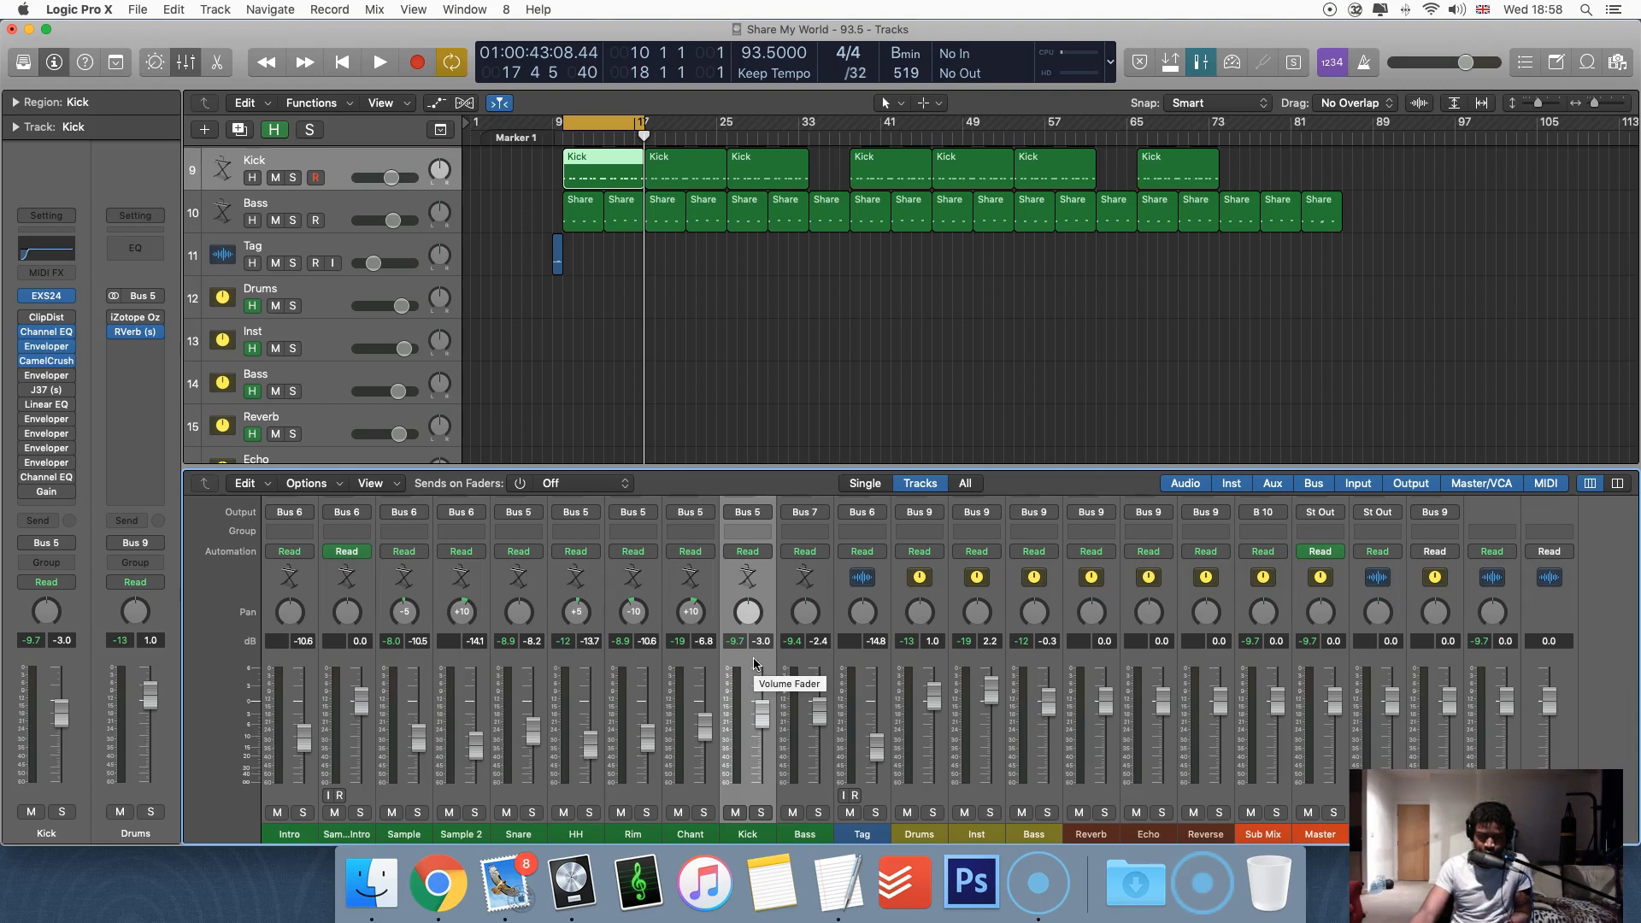
pyautogui.click(759, 699)
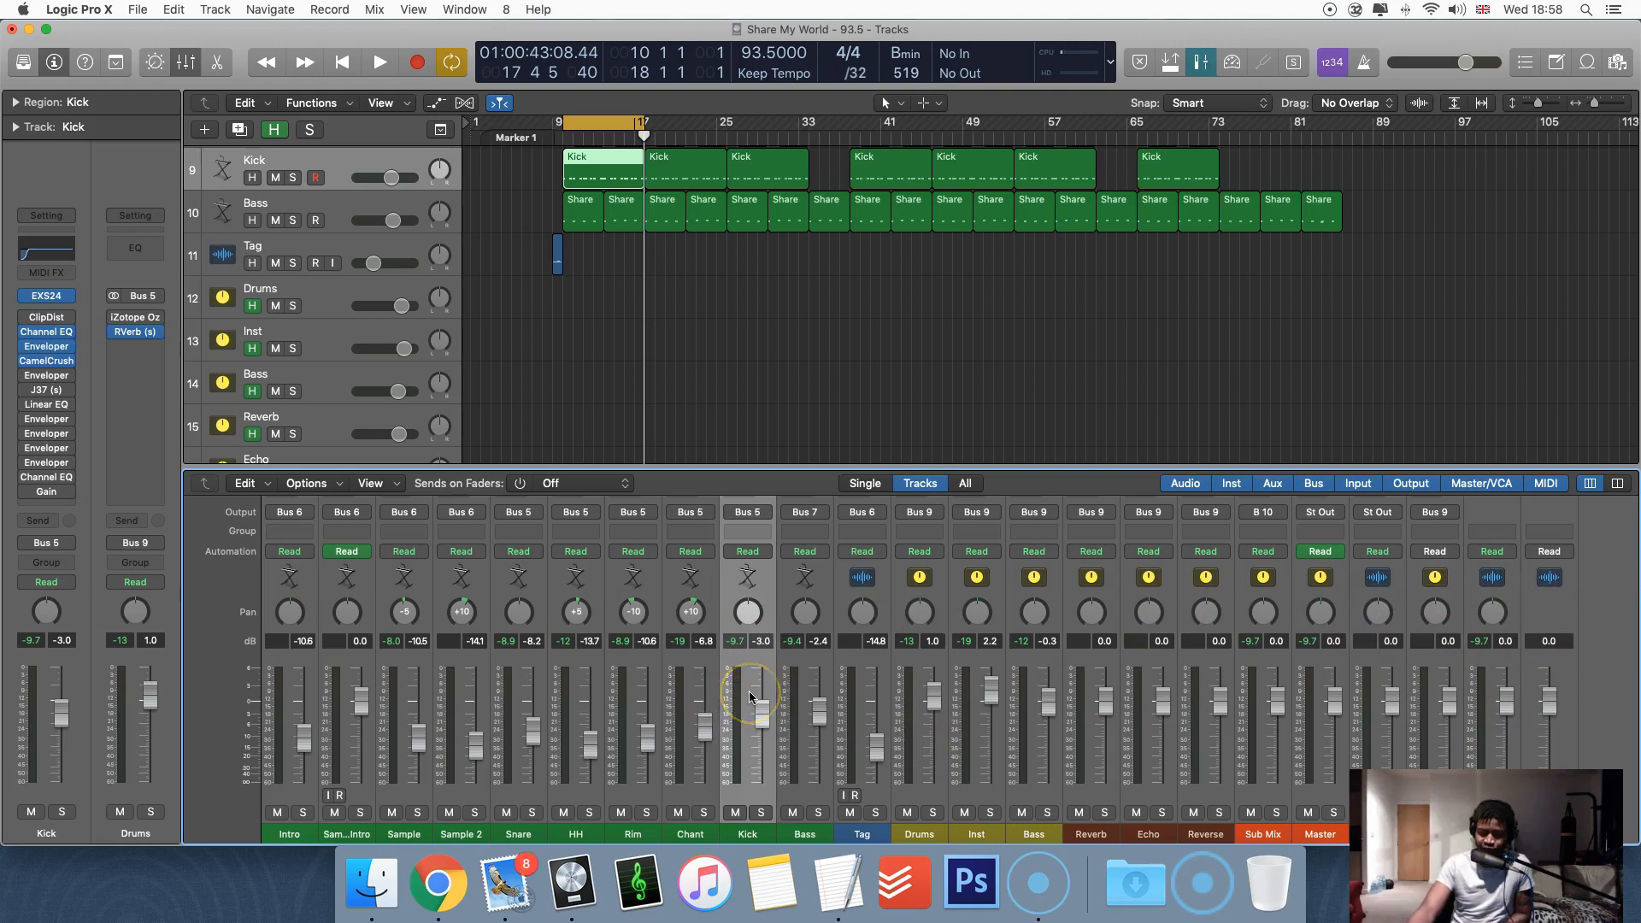
pyautogui.scroll(5, 750, 696)
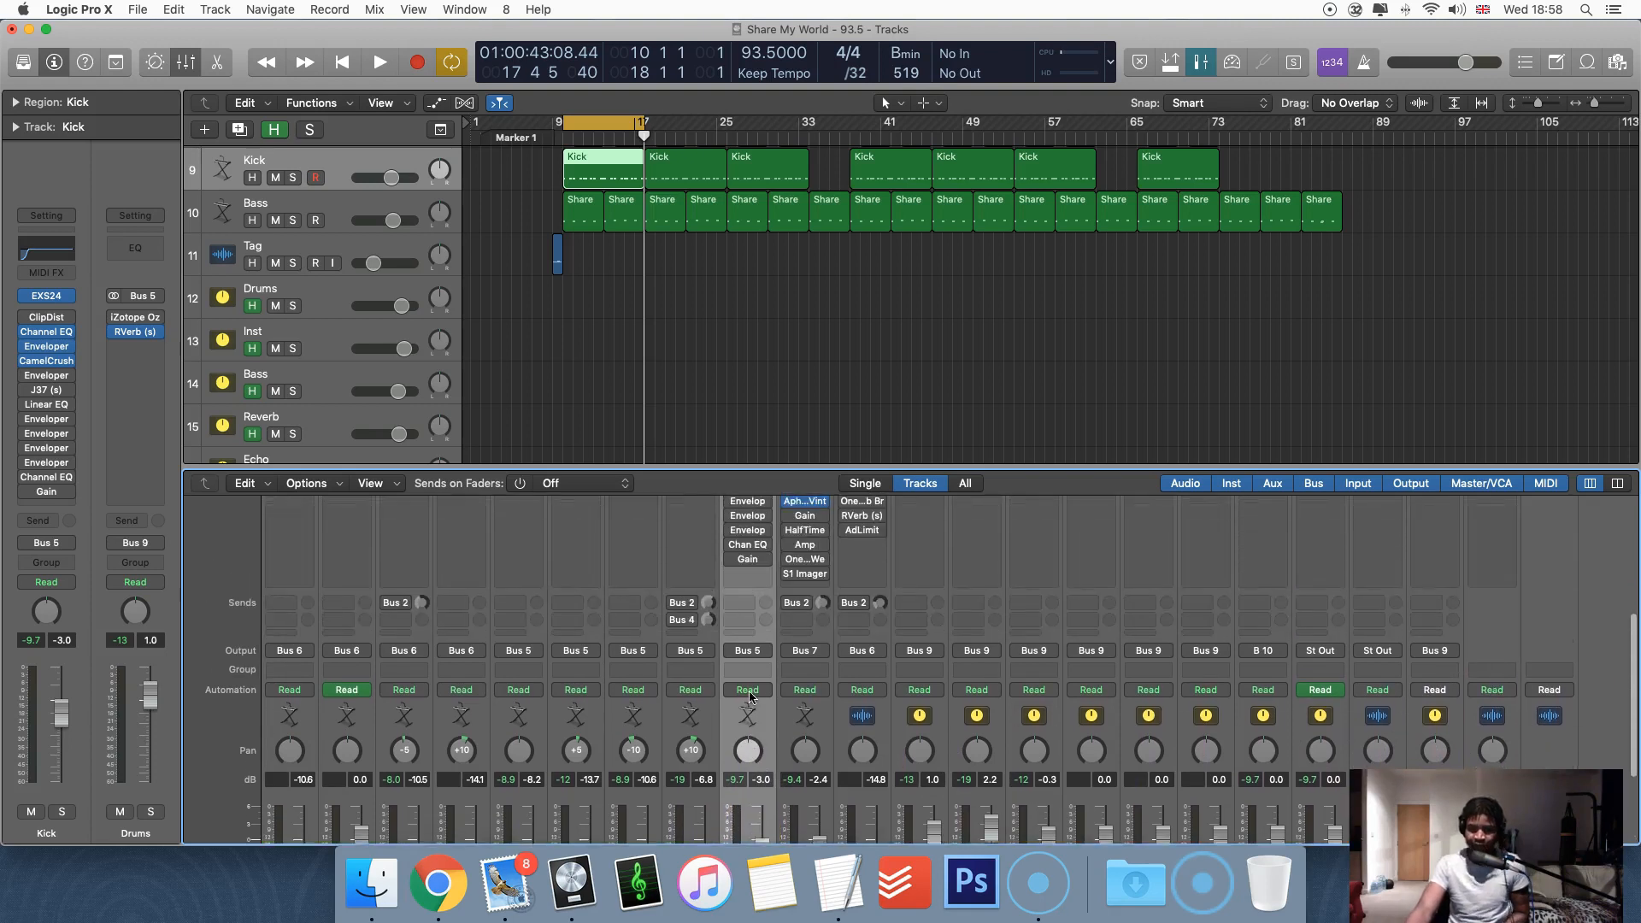
pyautogui.scroll(3, 760, 575)
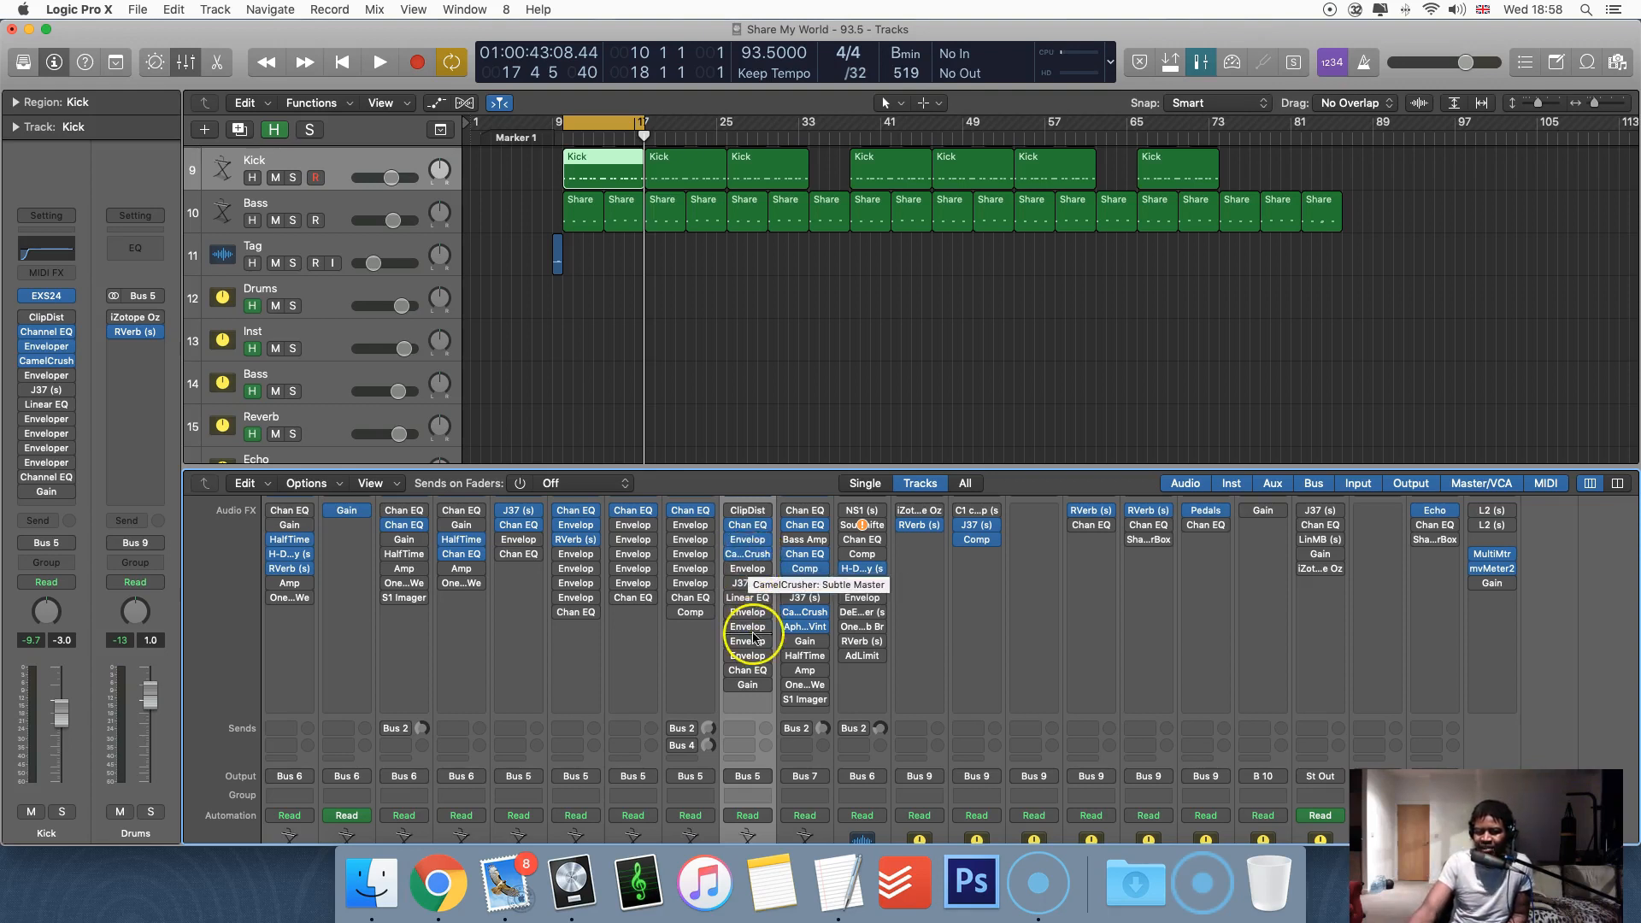
pyautogui.scroll(-10, 751, 631)
pyautogui.scroll(8, 749, 803)
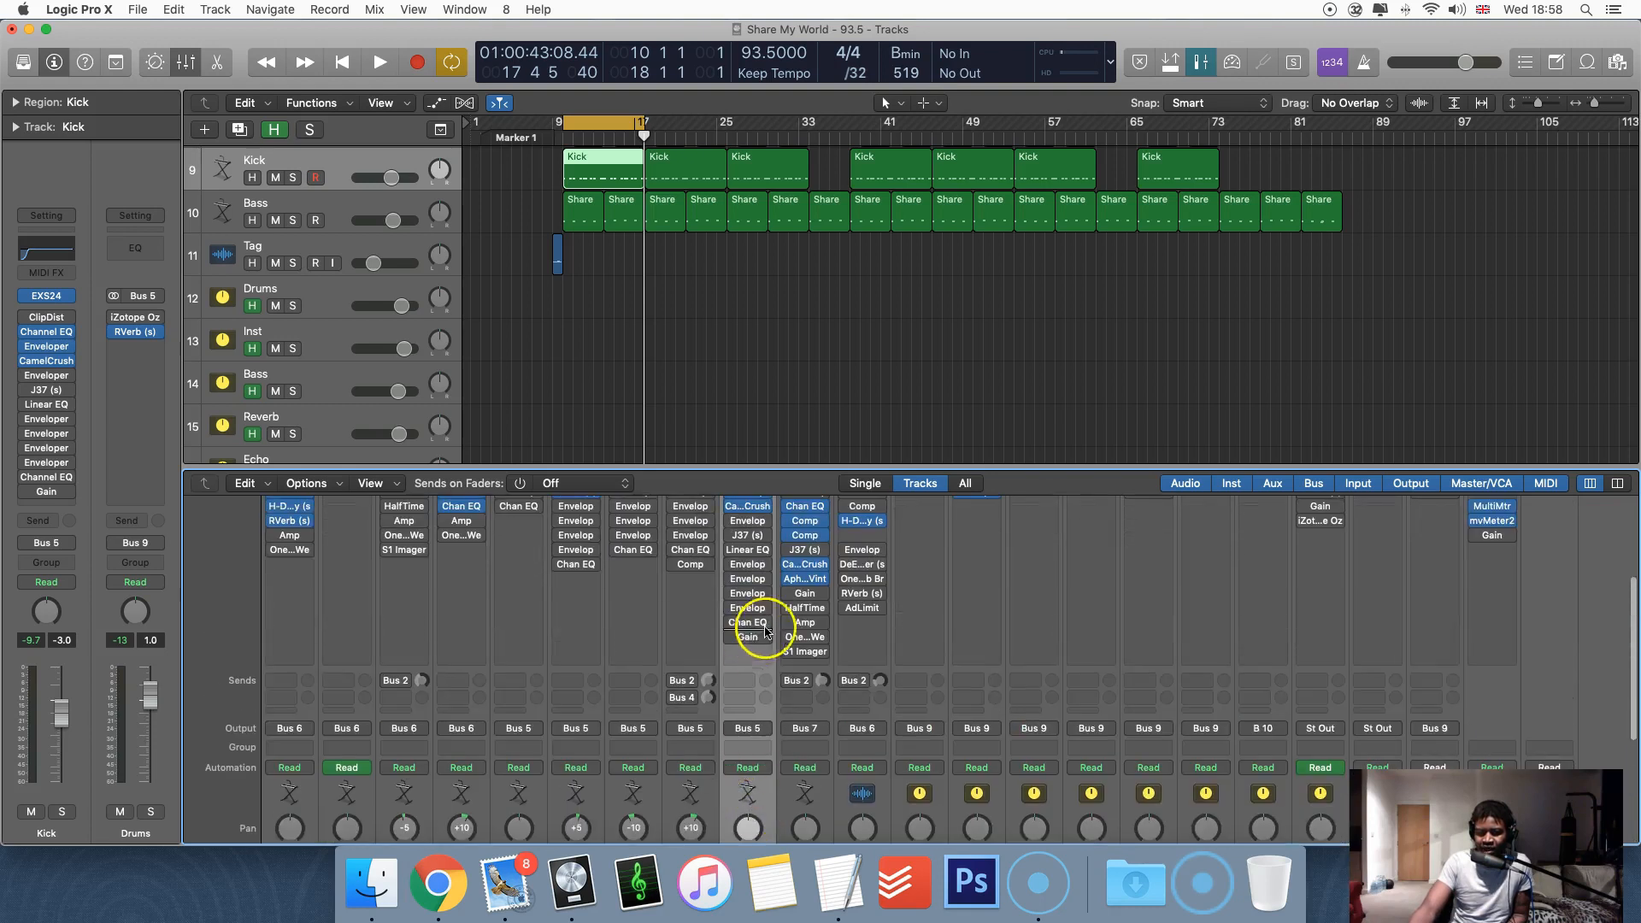
pyautogui.scroll(5, 733, 546)
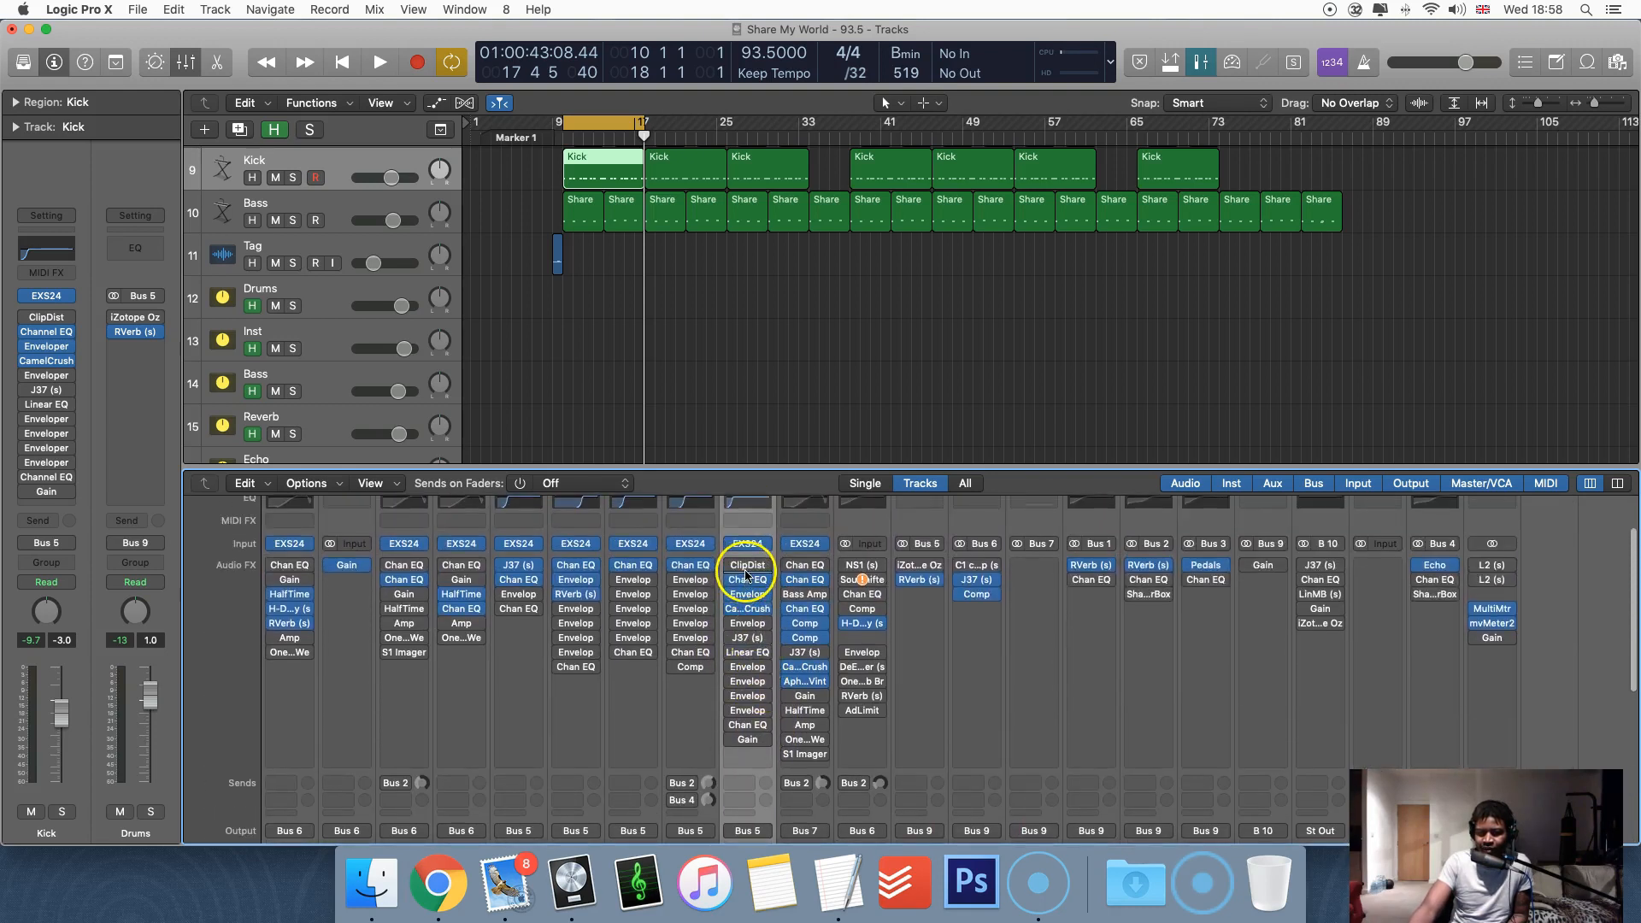
# Insert an Adaptive Limiter on the Kick channel directly after CamelCrusher
pyautogui.click(747, 573)
pyautogui.click(733, 653)
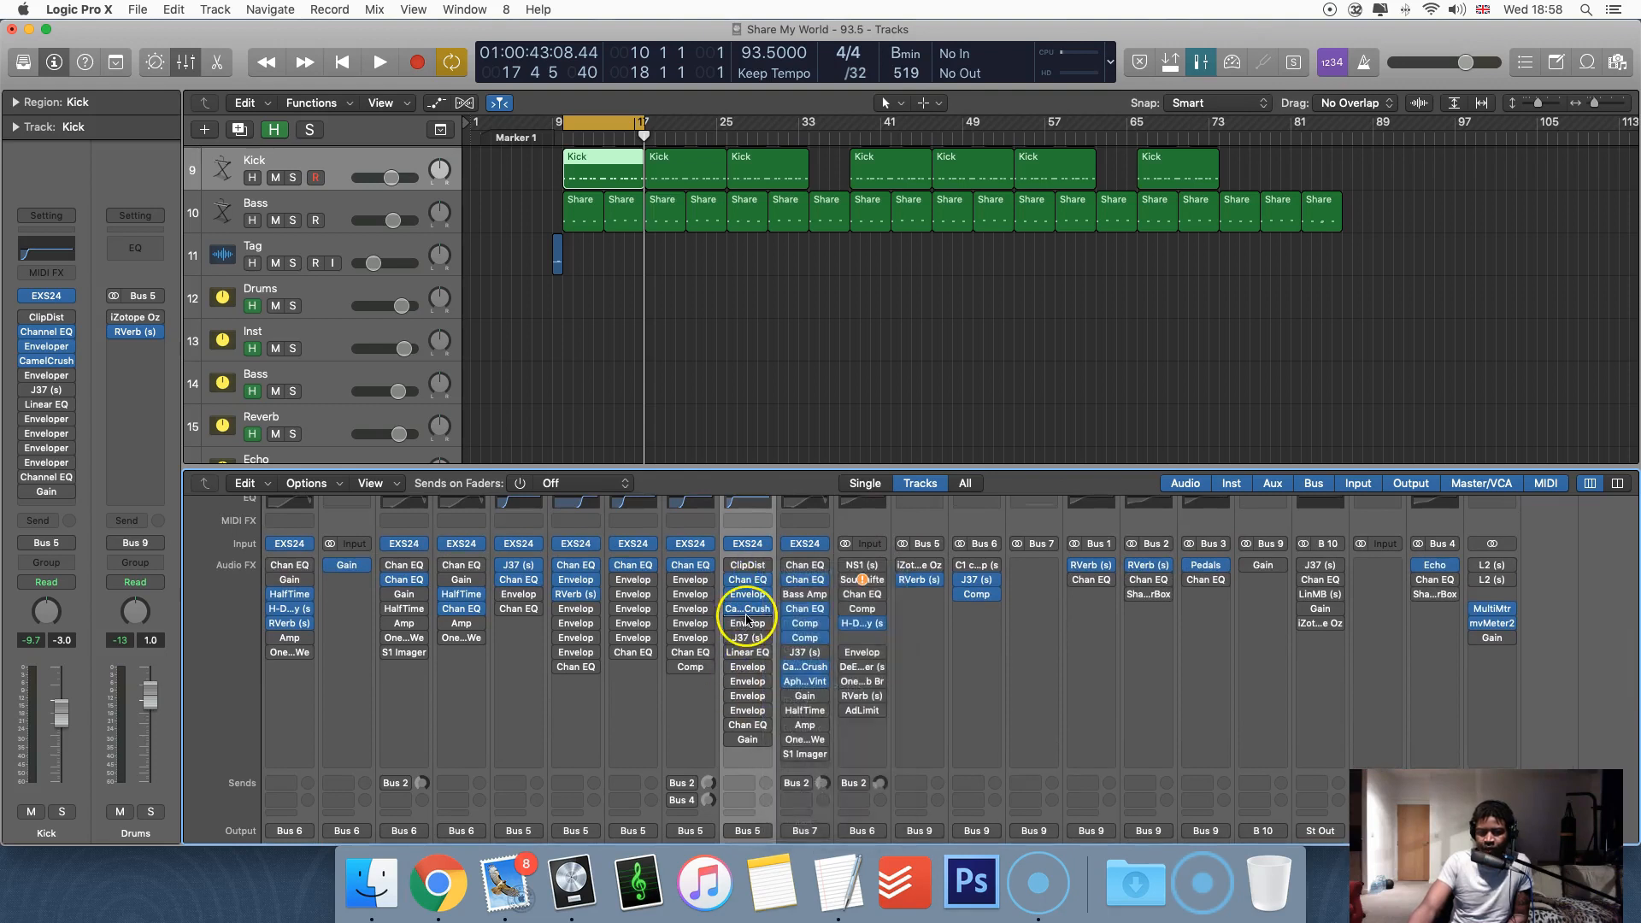
pyautogui.click(748, 753)
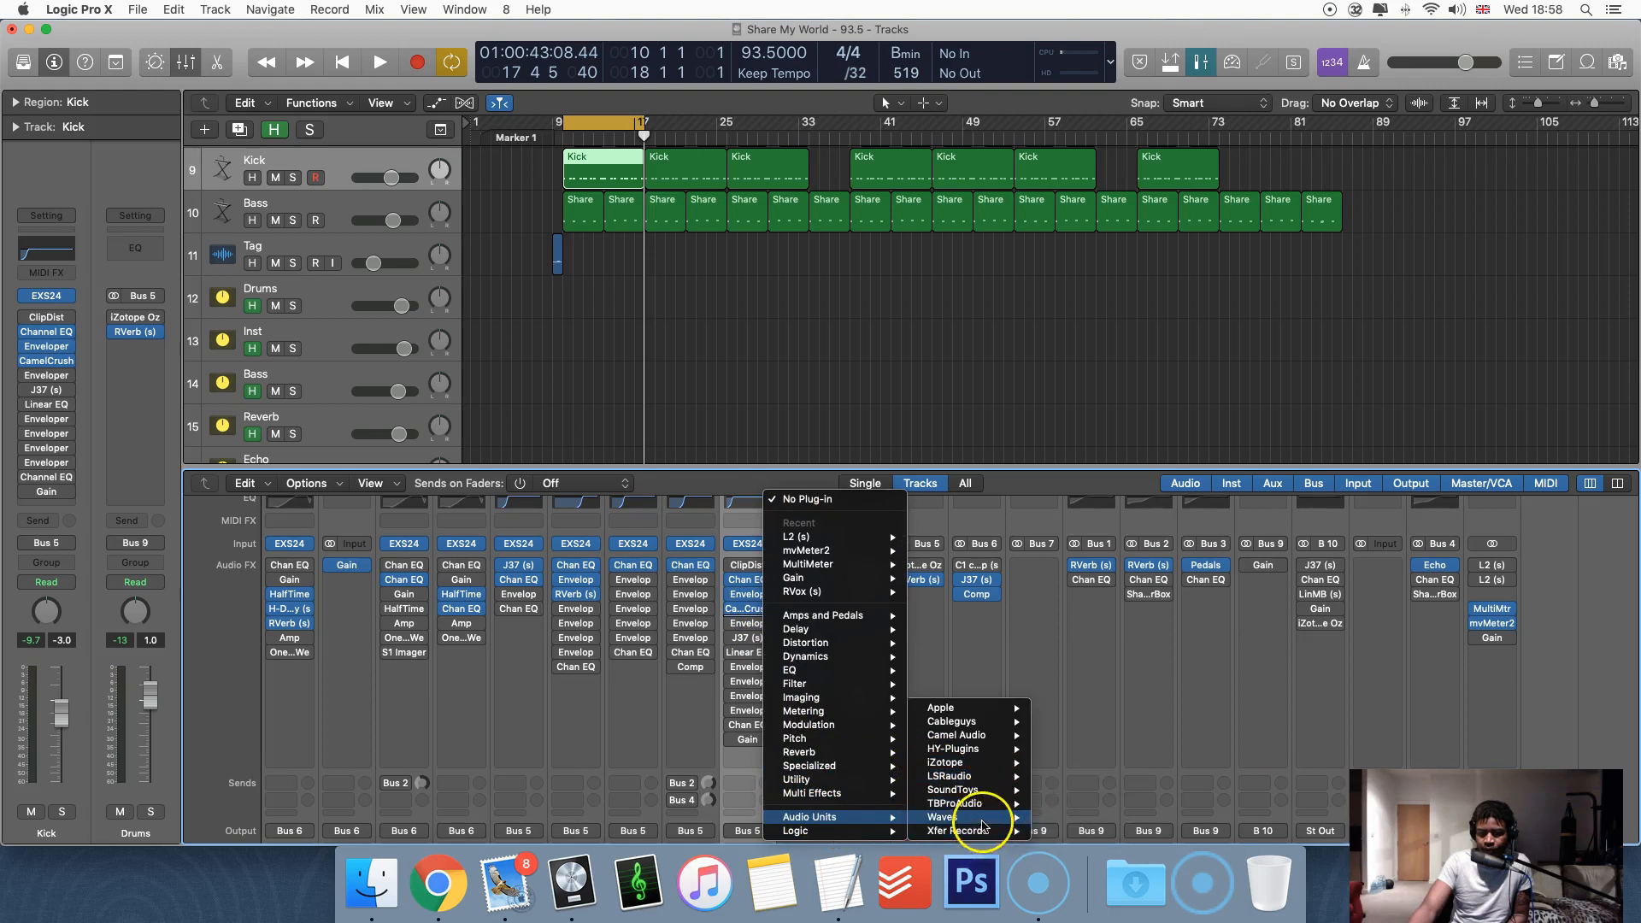
pyautogui.moveTo(819, 643)
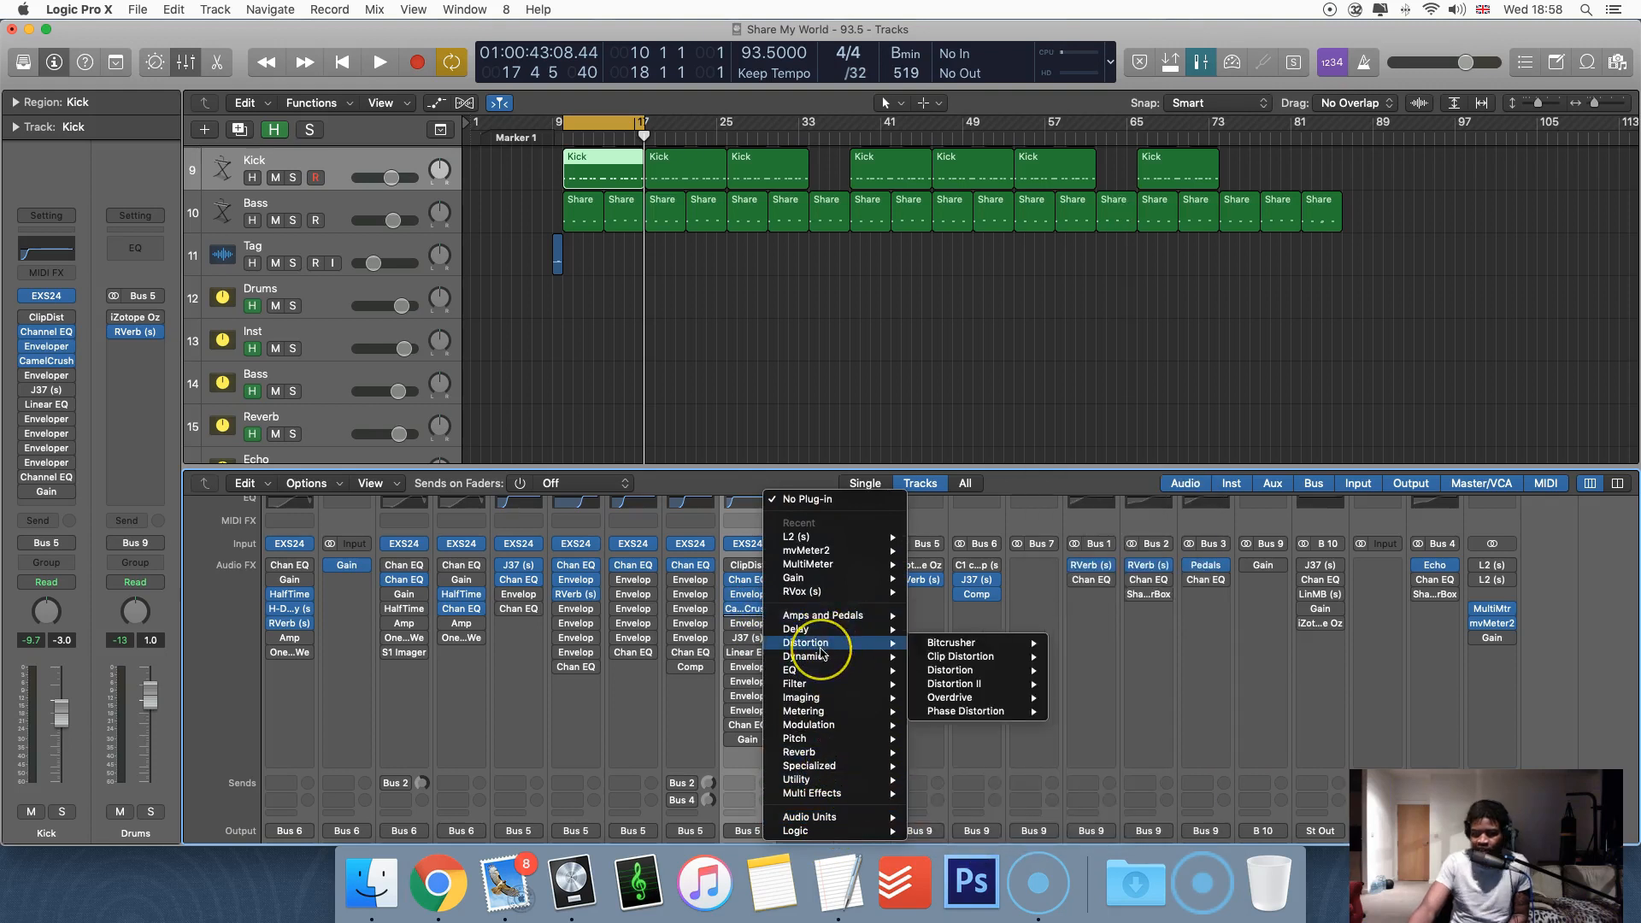
pyautogui.click(821, 656)
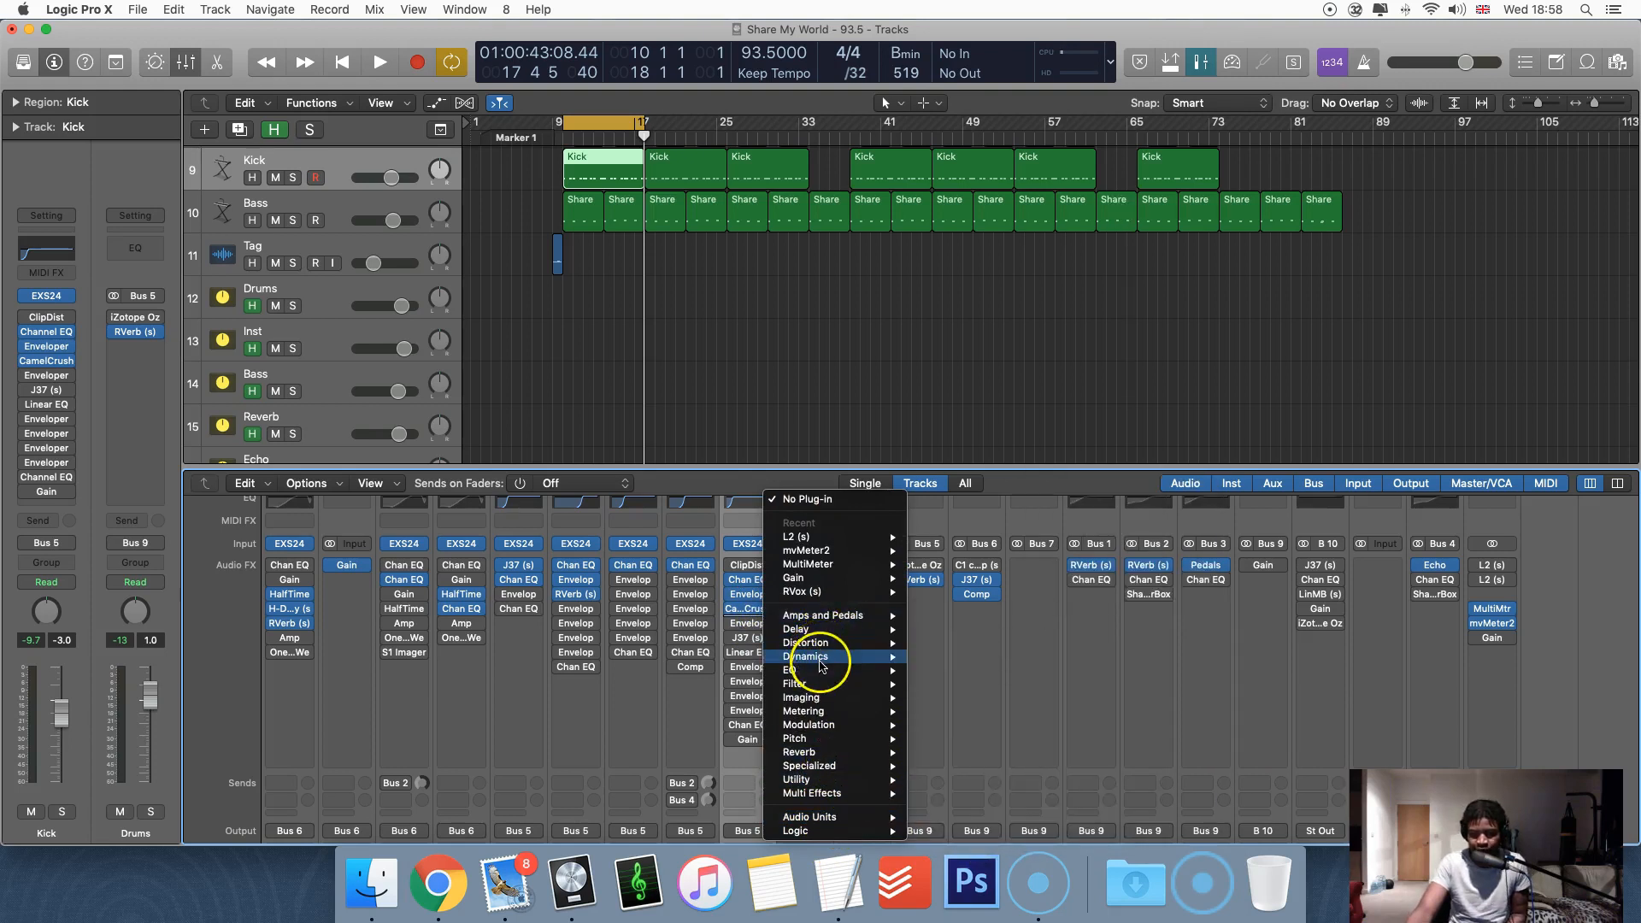
pyautogui.moveTo(1008, 657)
pyautogui.click(1088, 654)
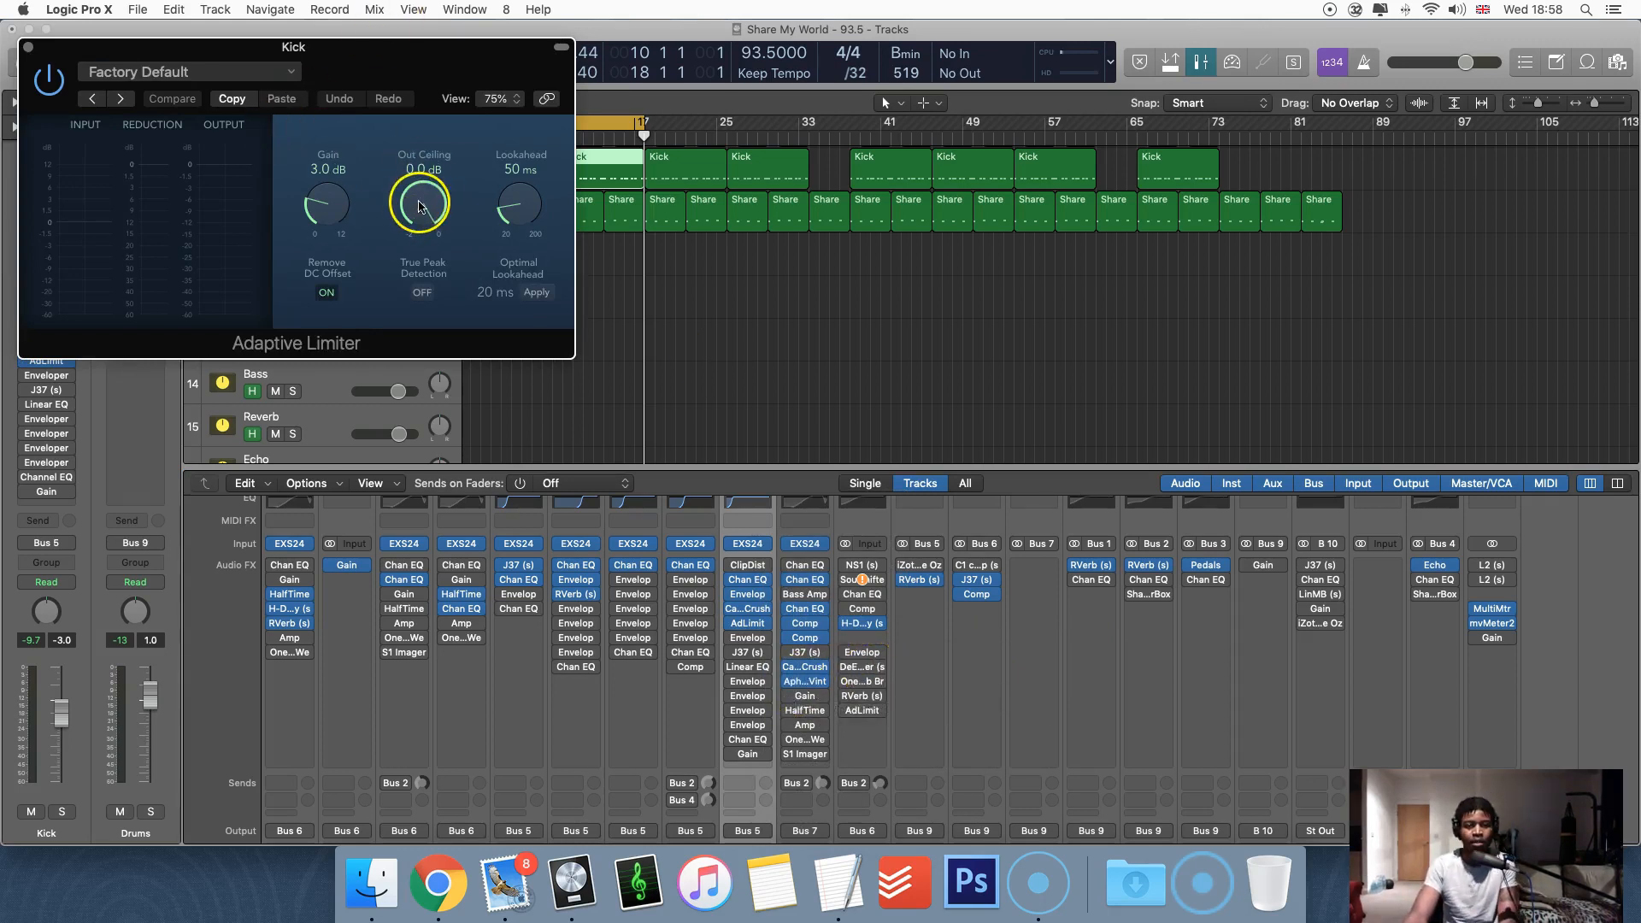
# Set the Adaptive Limiter's out ceiling to -0.1 dB and its gain to 5.0 dB
pyautogui.scroll(-1, 418, 208)
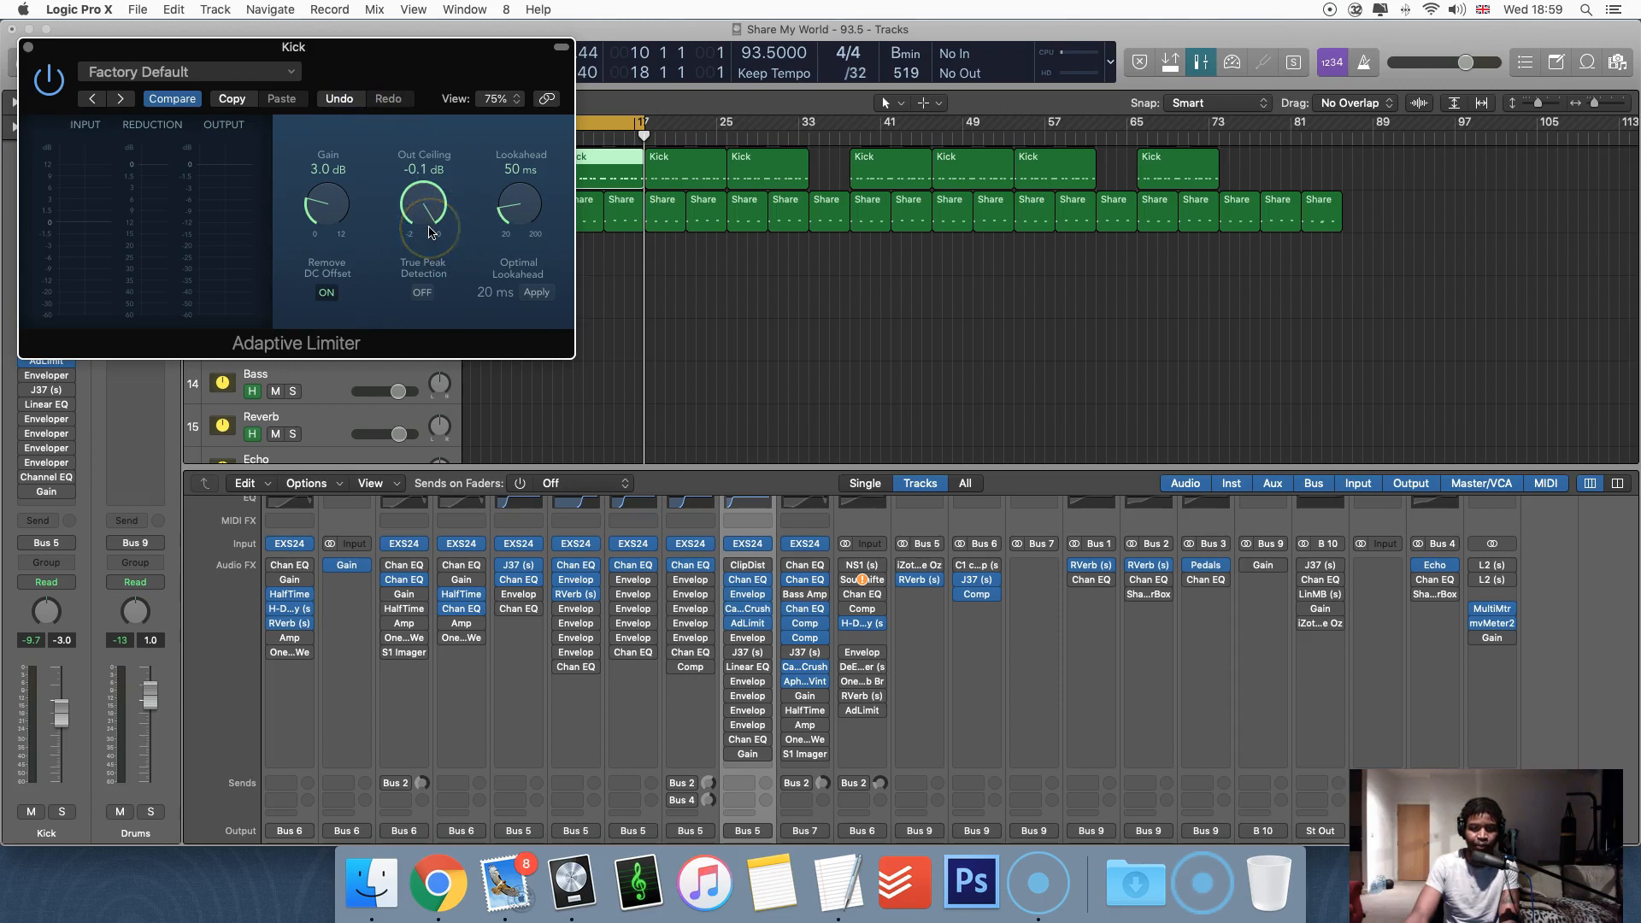
pyautogui.click(416, 214)
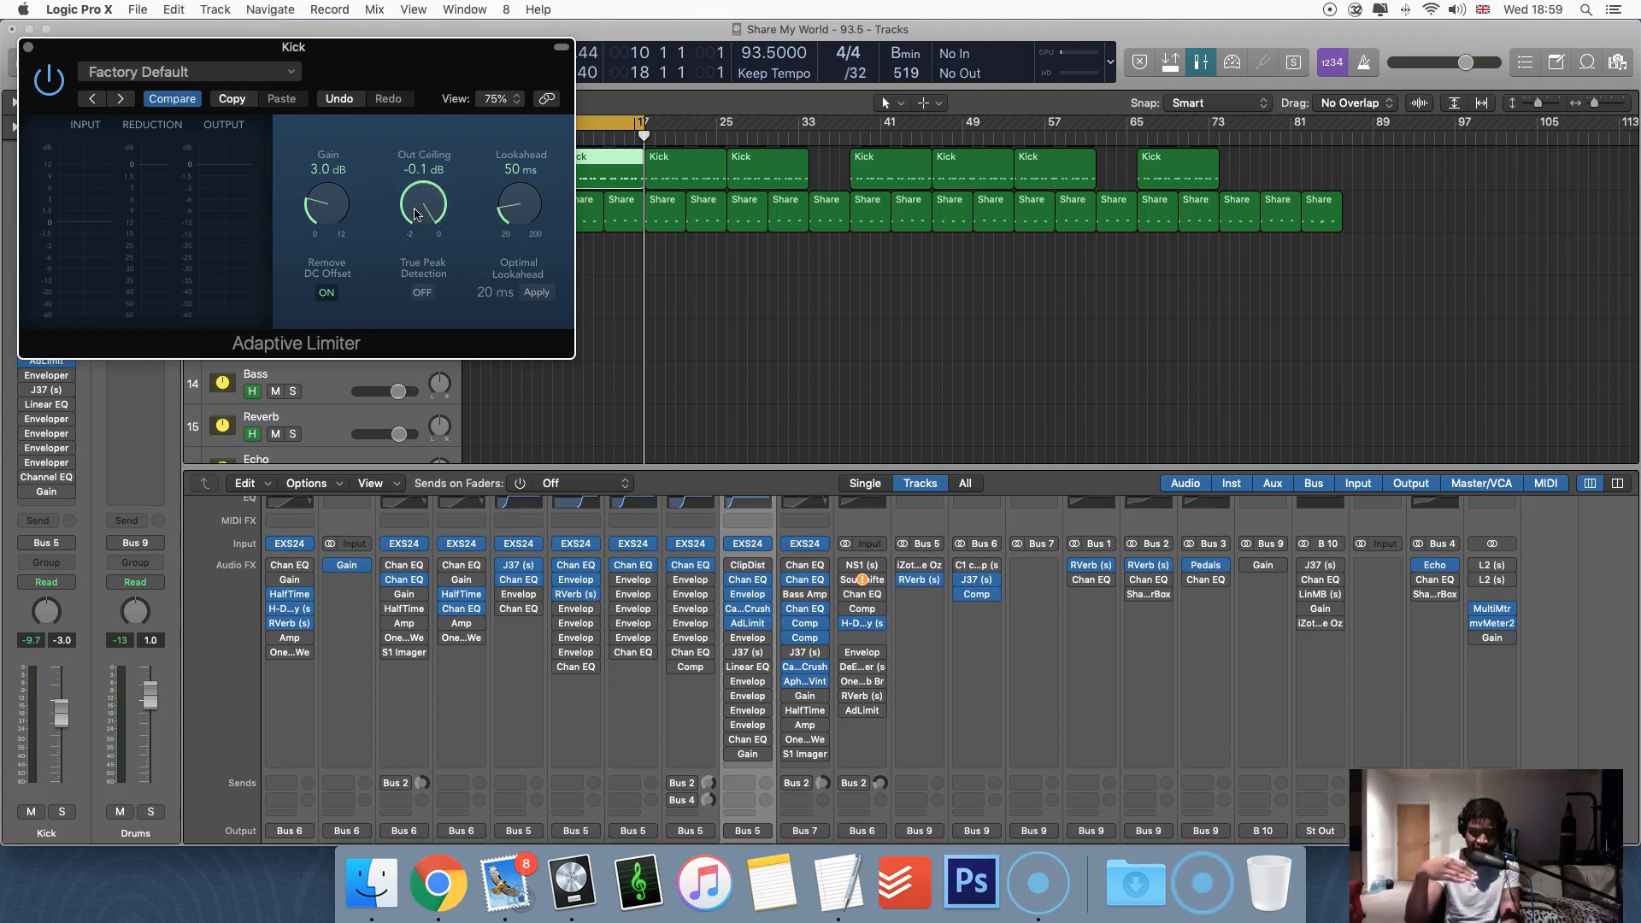
pyautogui.click(325, 209)
pyautogui.moveTo(325, 196); pyautogui.dragTo(324, 207)
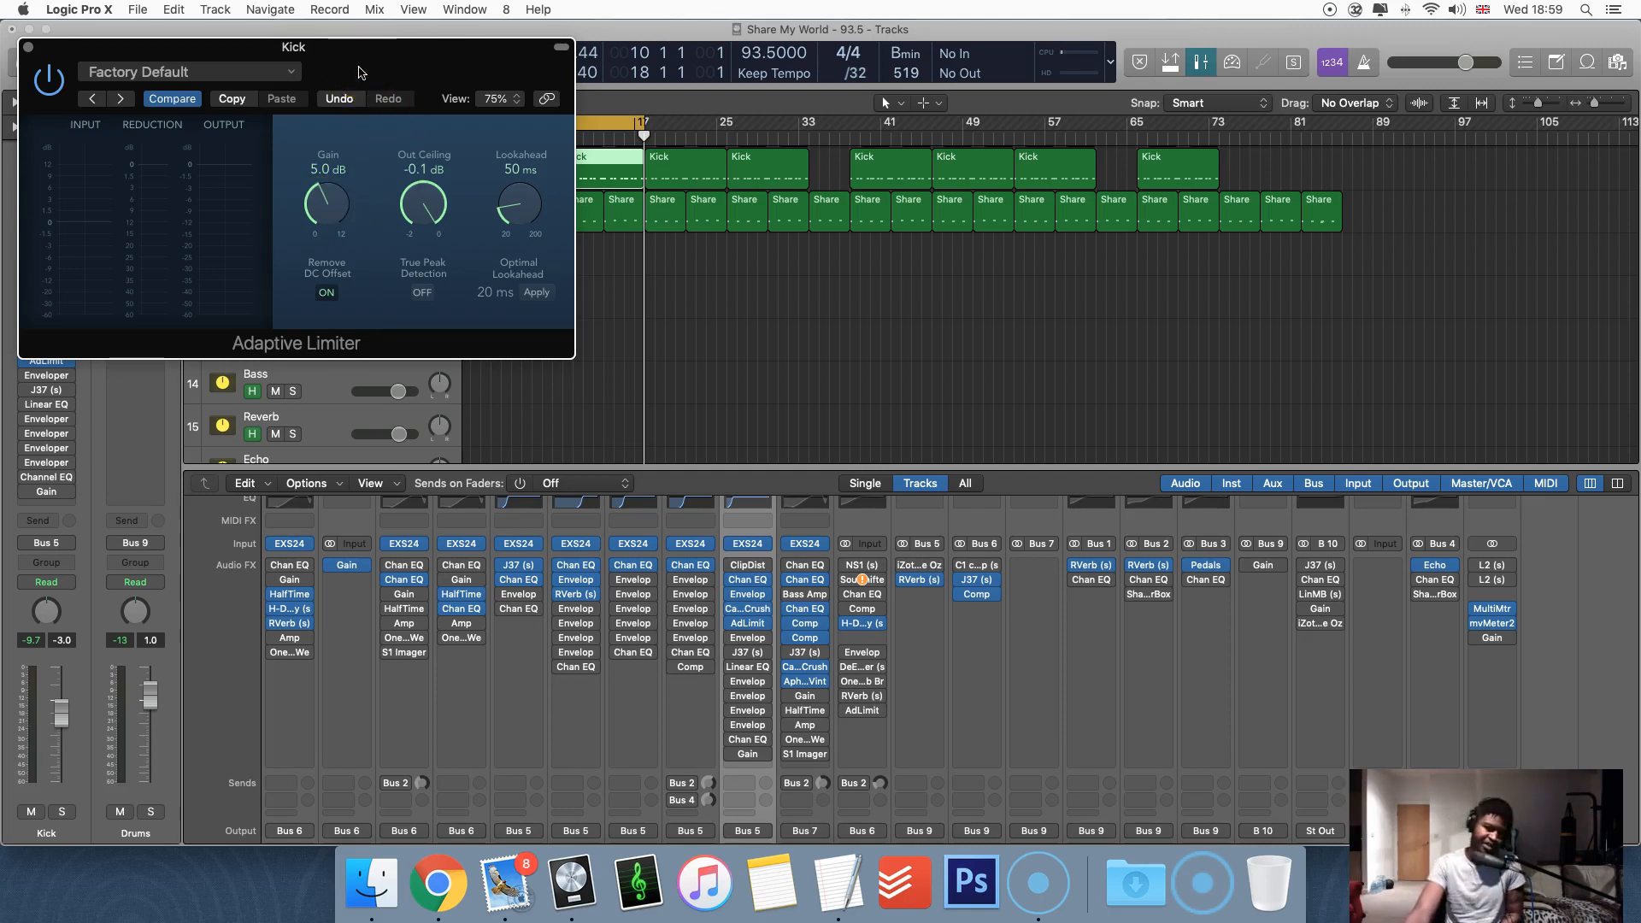
# Move the limiter window clear of its channel strip and raise the gain to 8.0 dB while the loop plays with the faders in view
pyautogui.moveTo(429, 67); pyautogui.dragTo(694, 152)
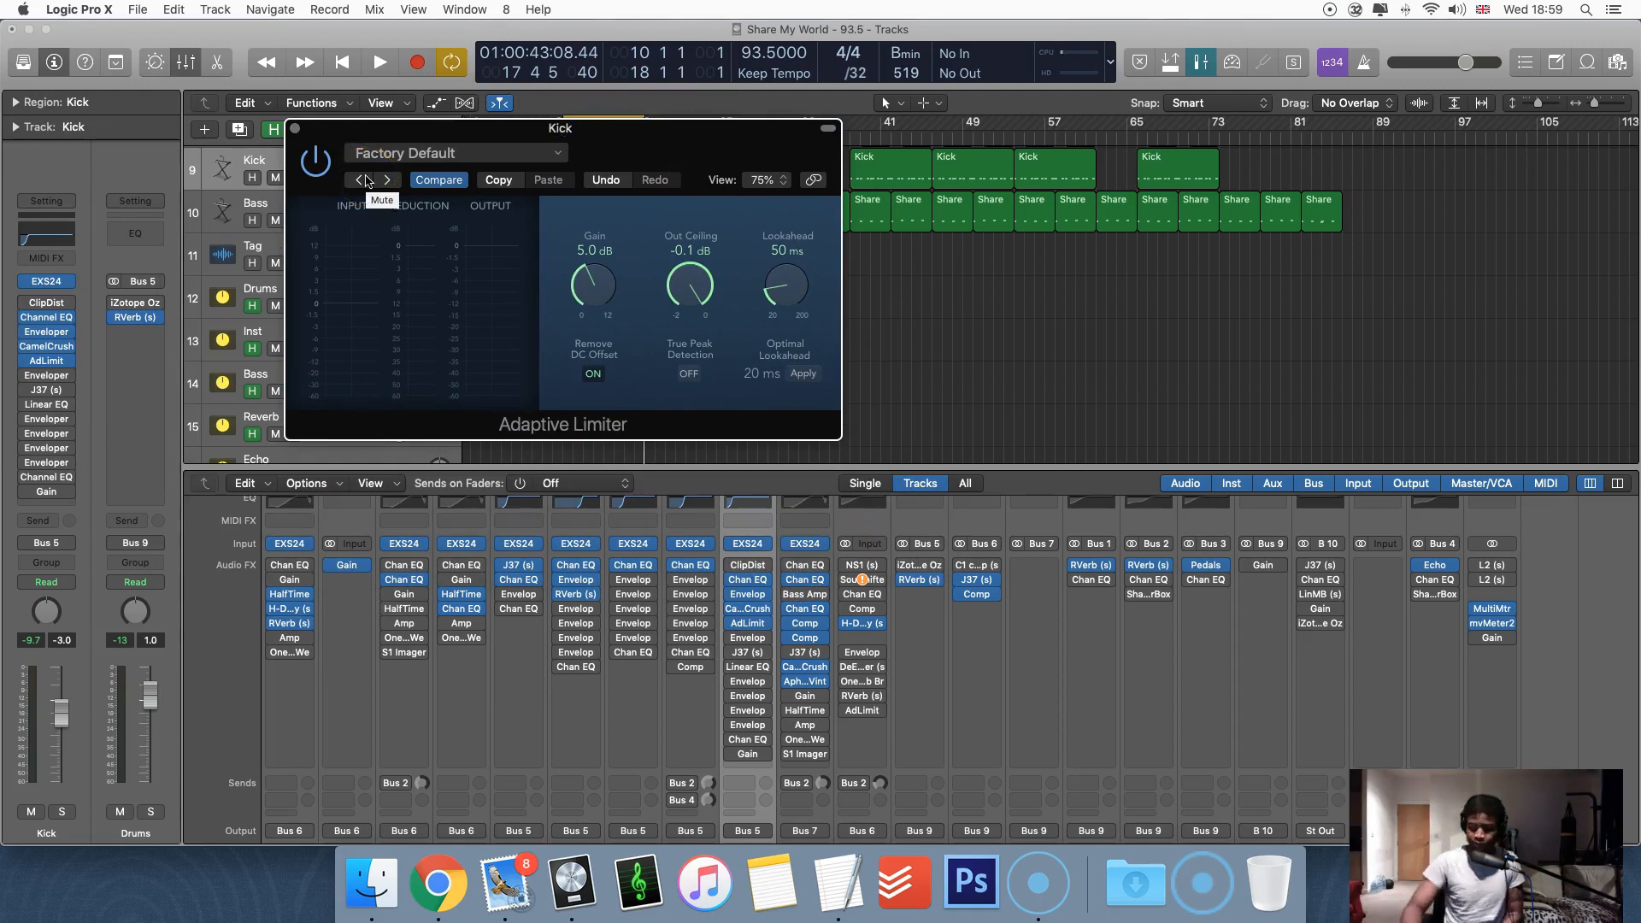
pyautogui.press('space')
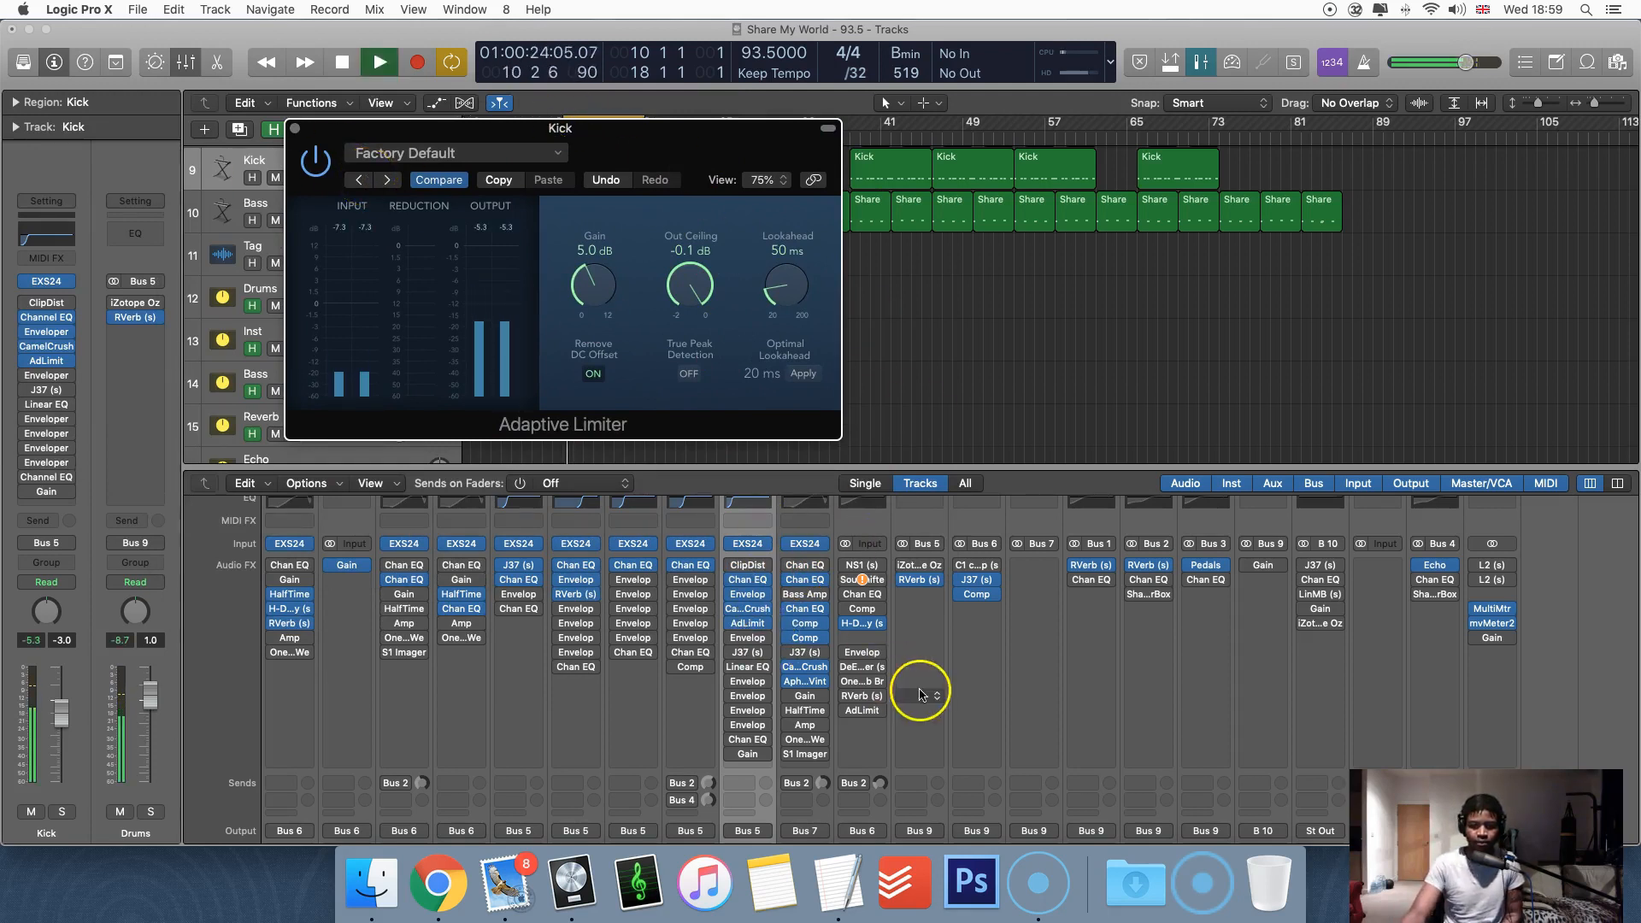
pyautogui.scroll(-8, 918, 685)
pyautogui.moveTo(557, 266); pyautogui.dragTo(595, 285)
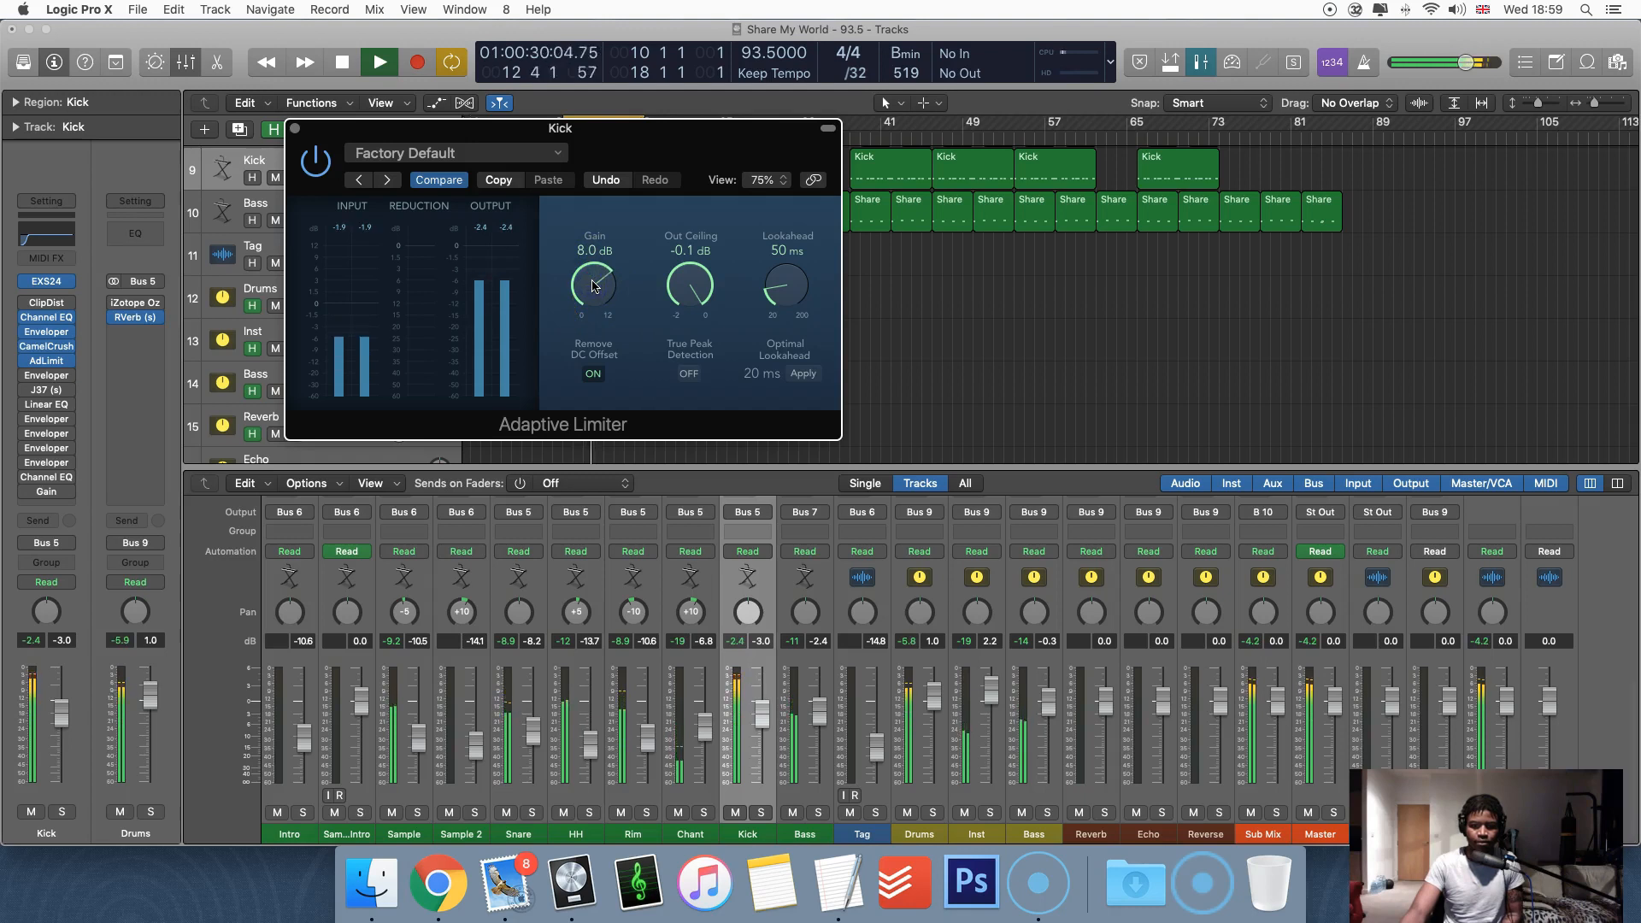
pyautogui.press('space')
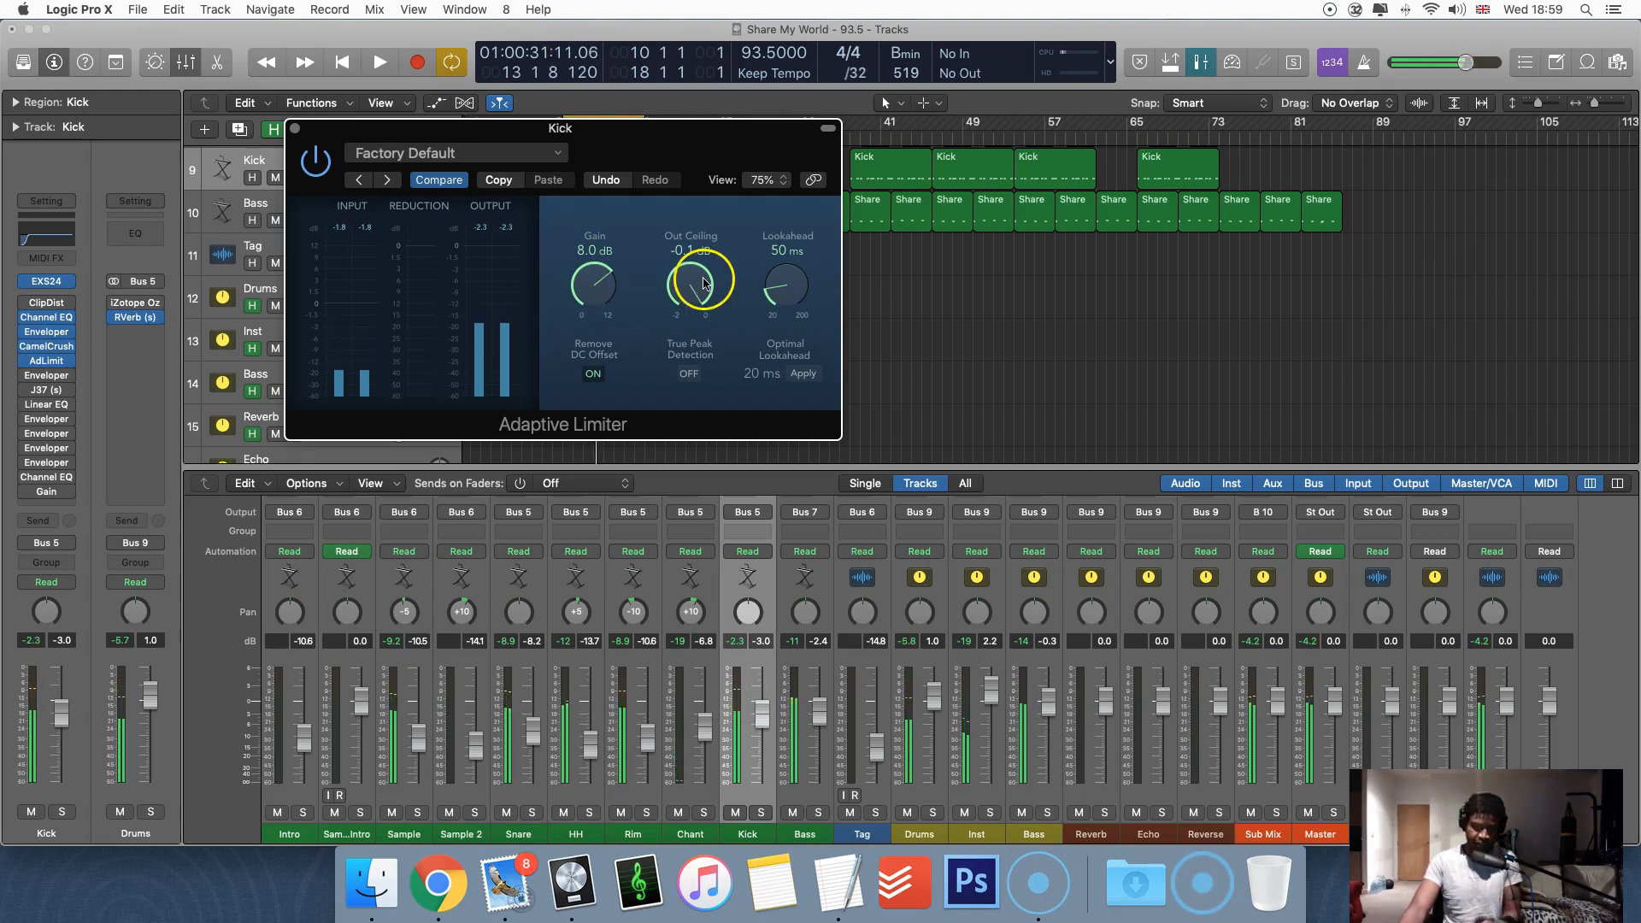
# Lower the limiter's out ceiling to -2.0 dB and raise its gain to 12.0 dB during loop playback
pyautogui.click(695, 304)
pyautogui.moveTo(706, 459); pyautogui.dragTo(759, 598)
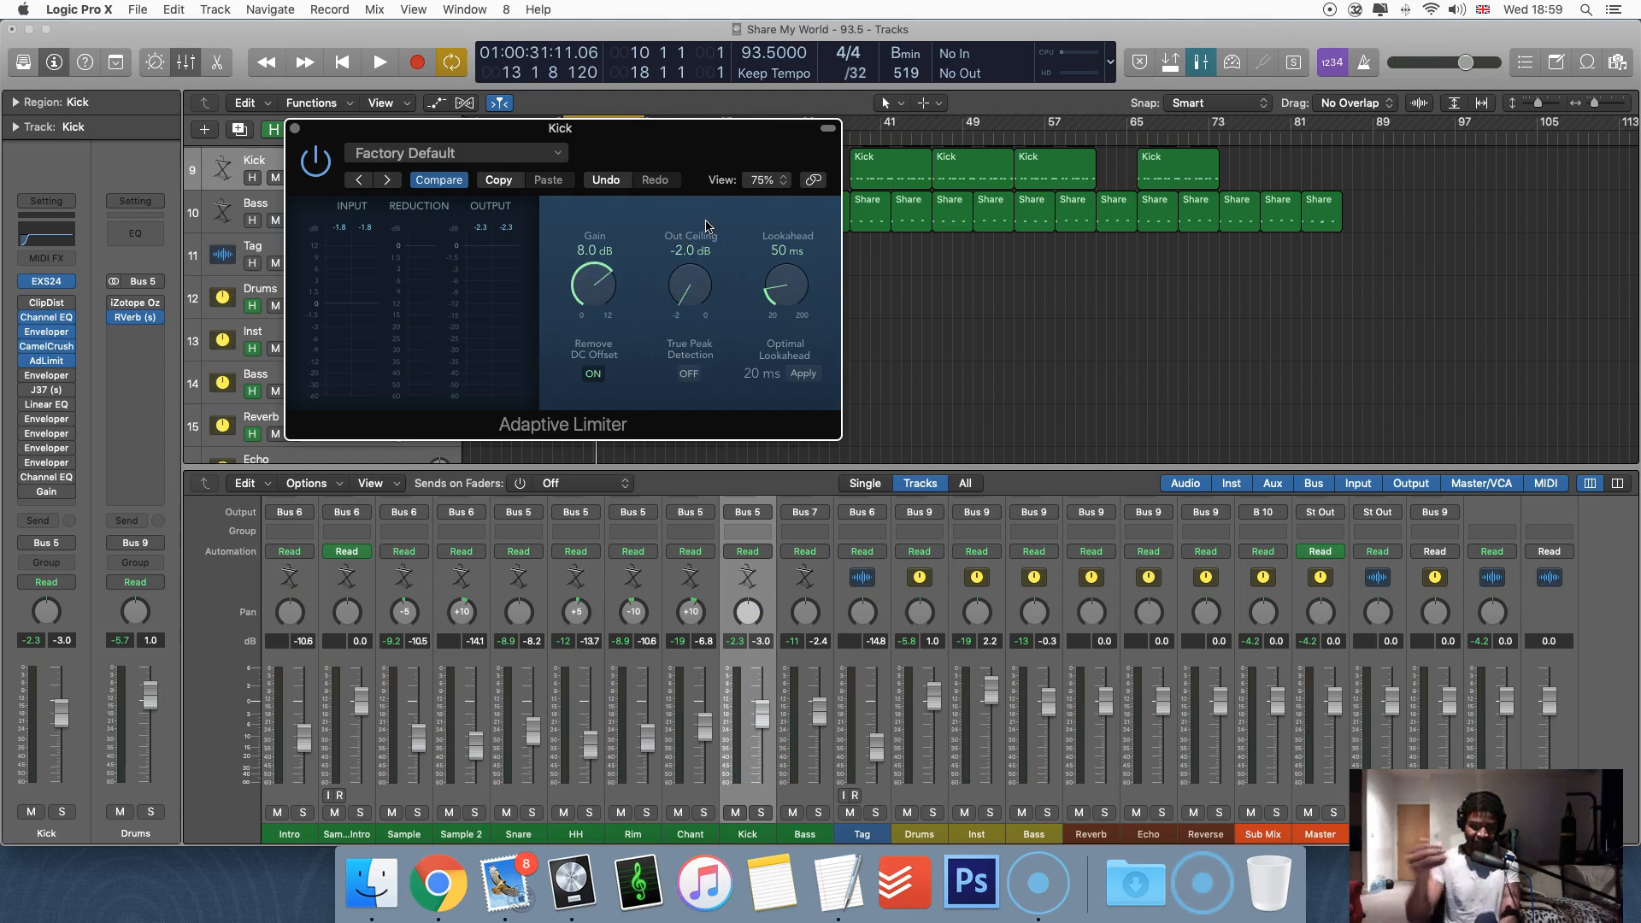
pyautogui.press('space')
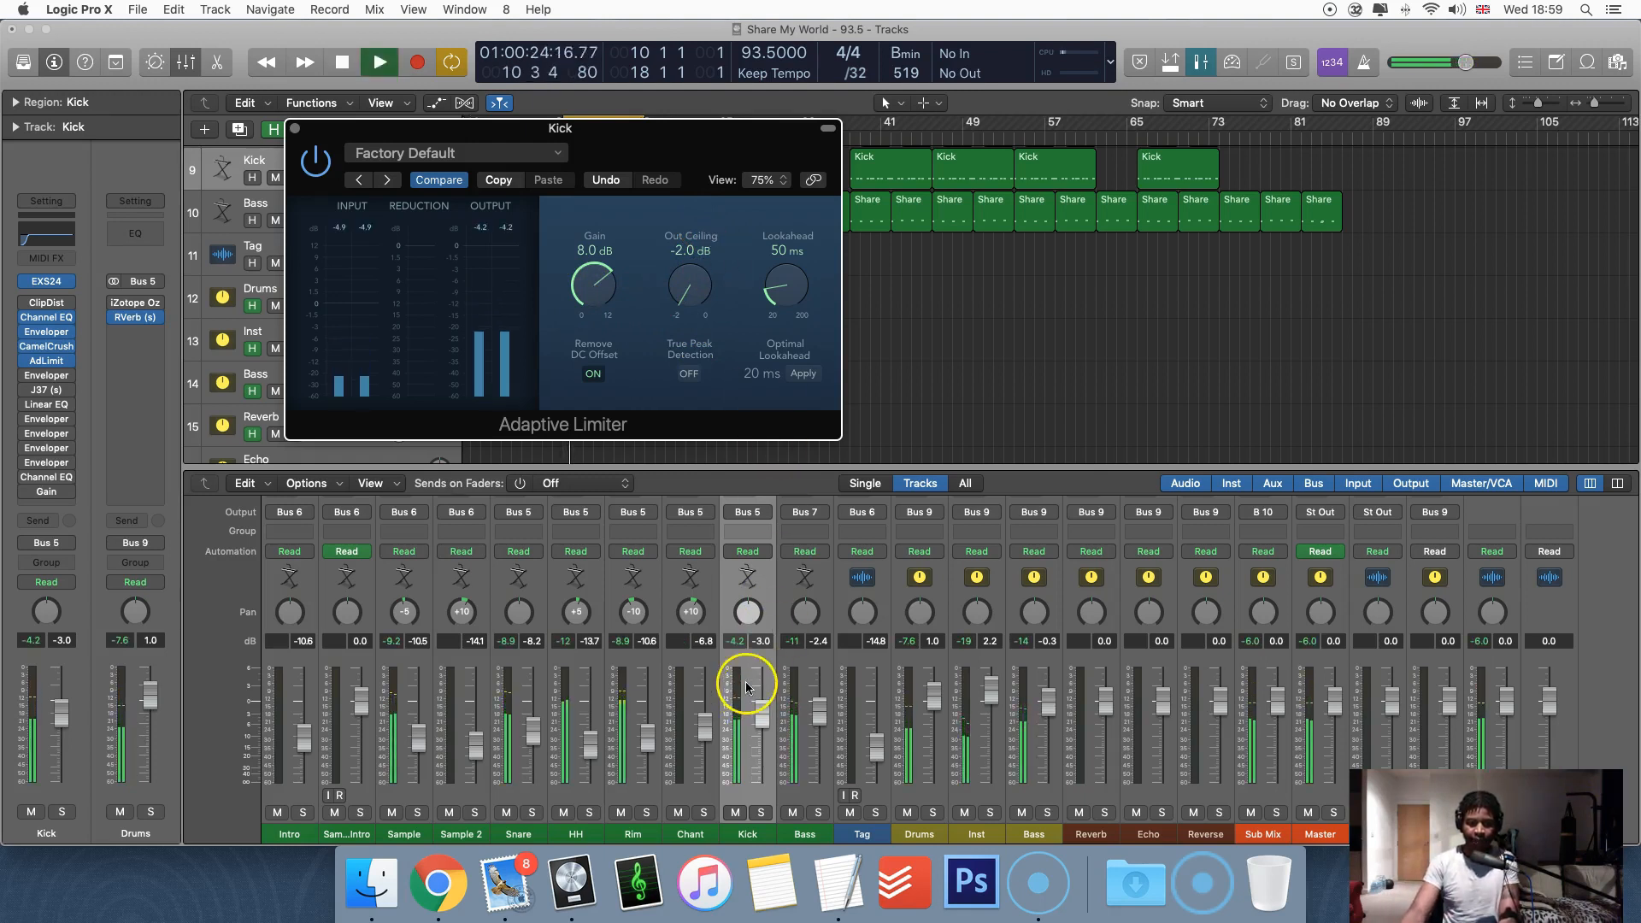
pyautogui.moveTo(593, 293); pyautogui.dragTo(596, 254)
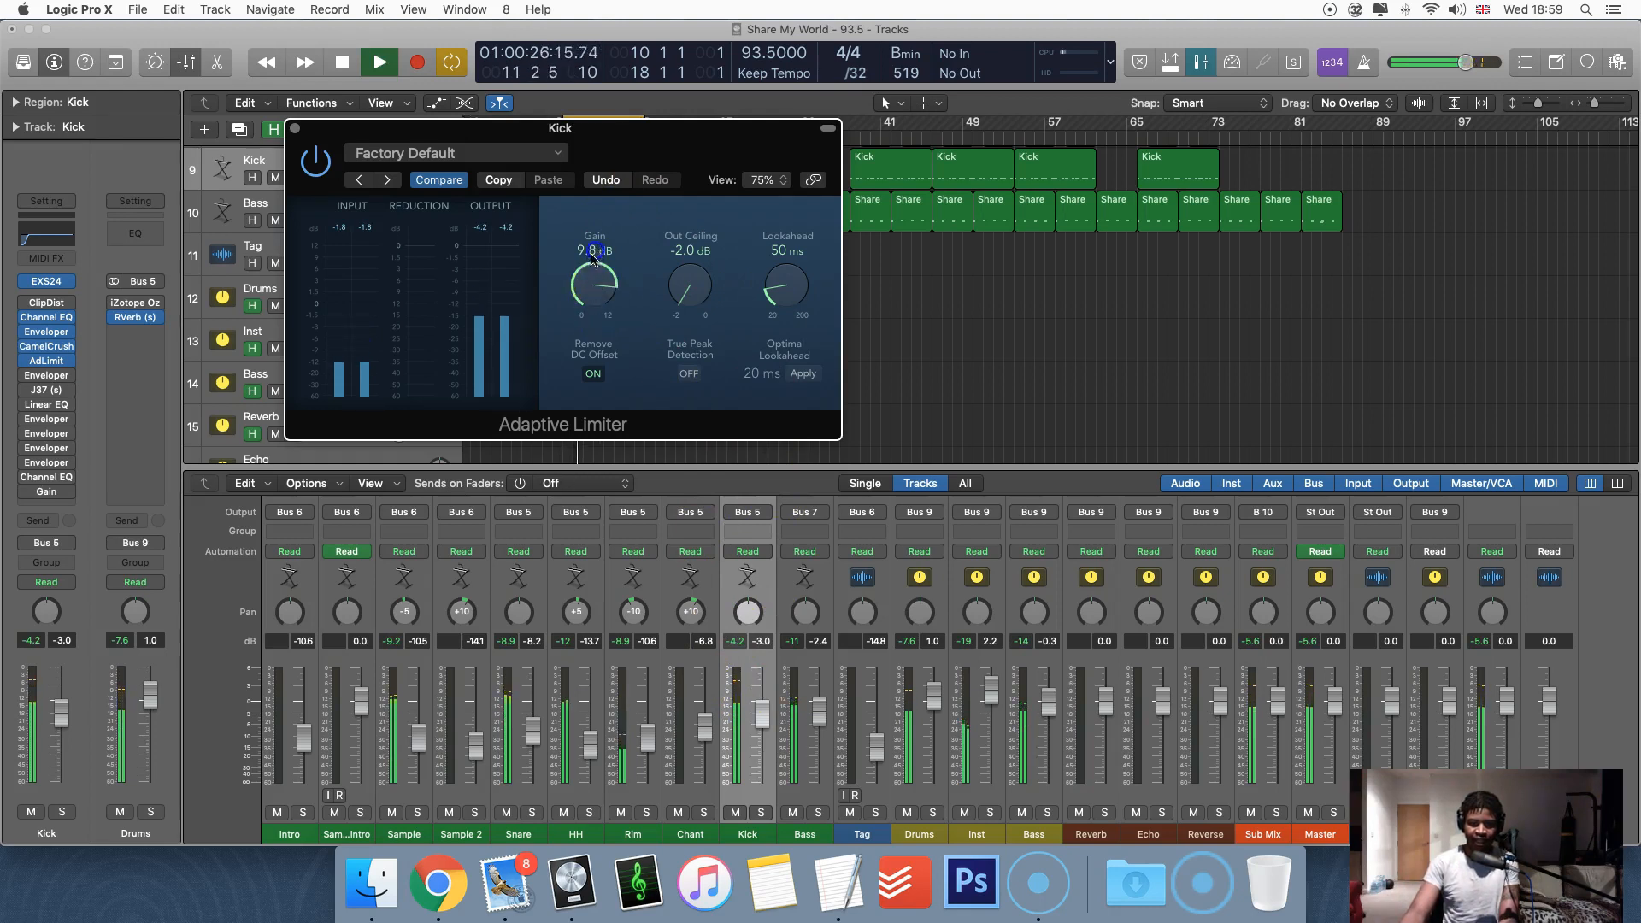
pyautogui.moveTo(593, 313); pyautogui.dragTo(596, 282)
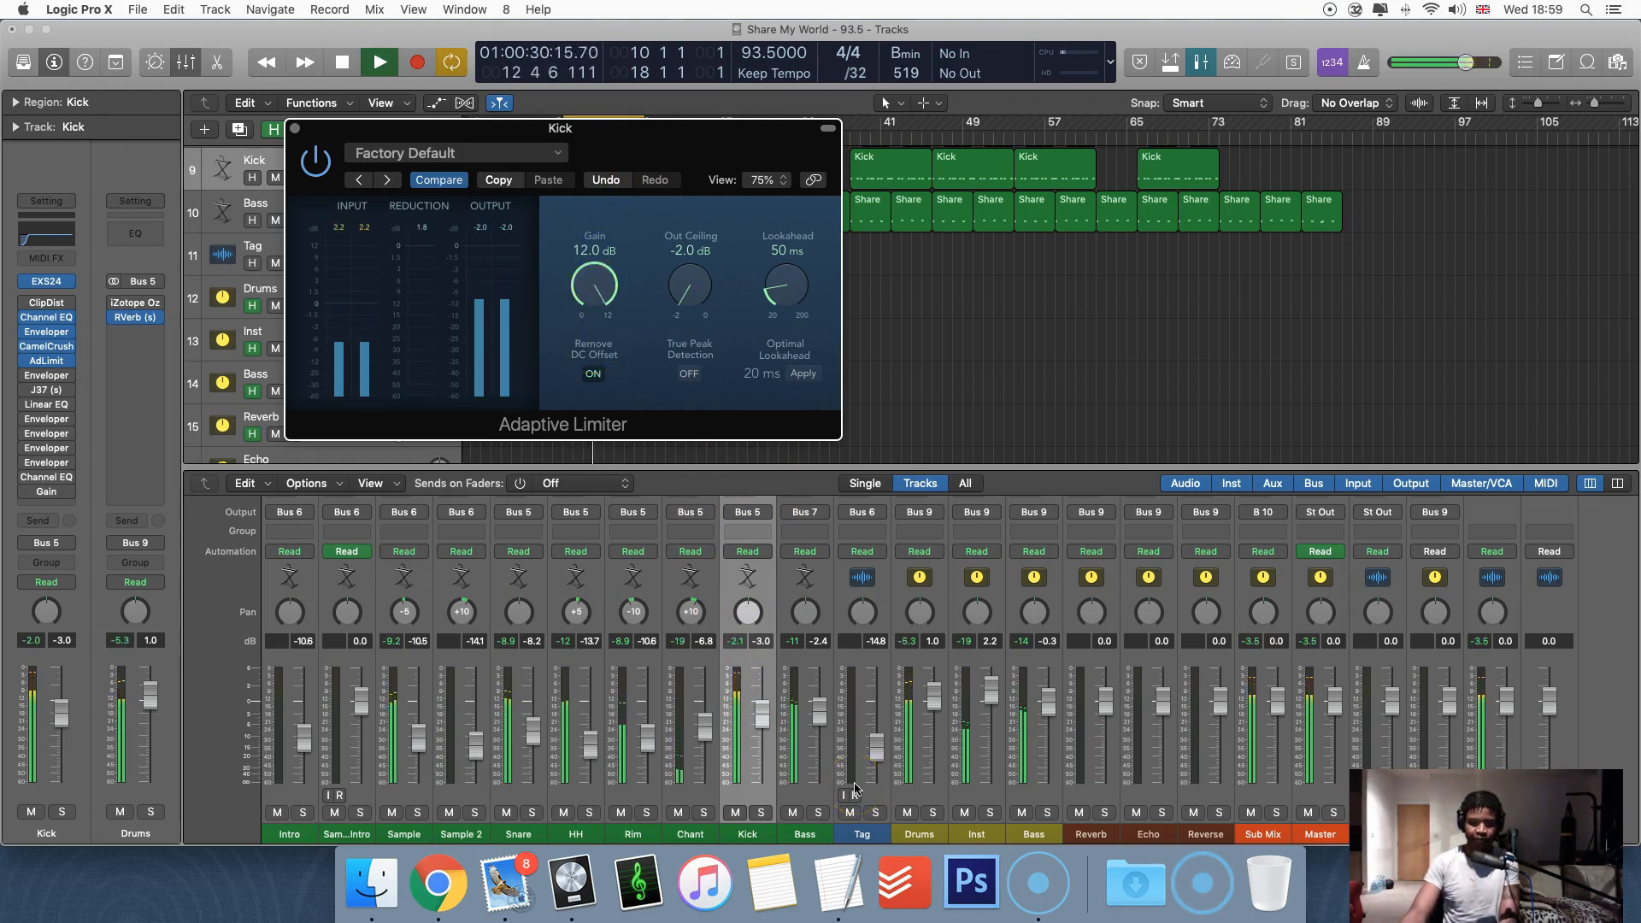
pyautogui.press('space')
# Reset the limiter's gain to 0.0 dB, bypass the plug-in and close its window
pyautogui.moveTo(597, 393); pyautogui.dragTo(635, 518)
pyautogui.click(312, 165)
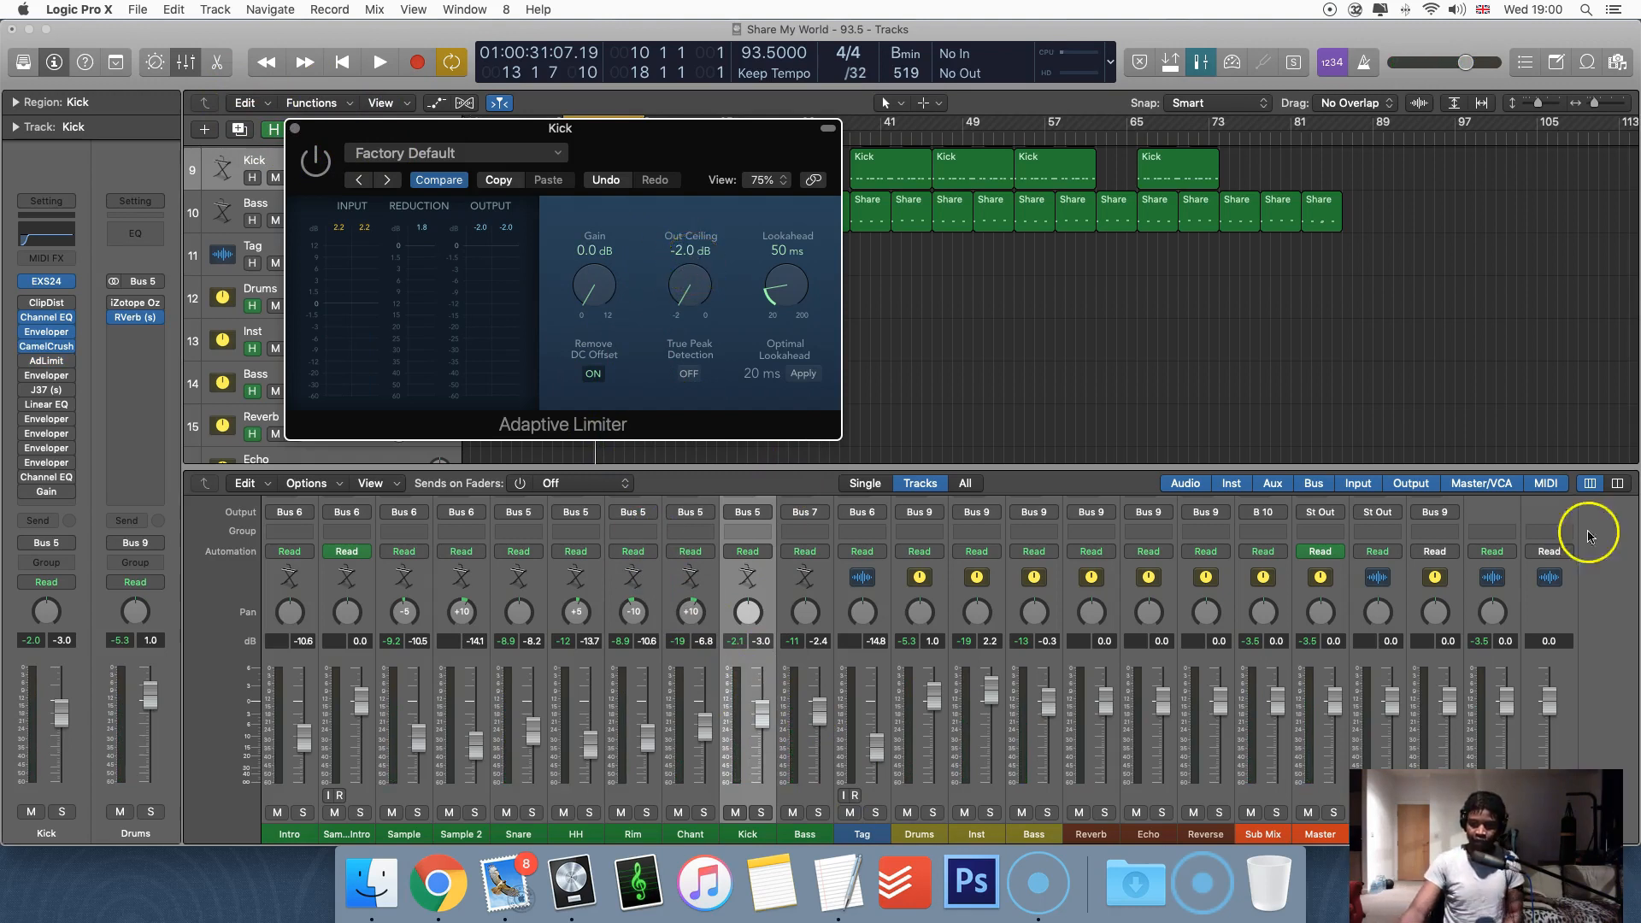
pyautogui.click(295, 129)
# Bring the Kick channel's effect slots into view and identify the Clip Distortion plug-in among them
pyautogui.scroll(10, 937, 695)
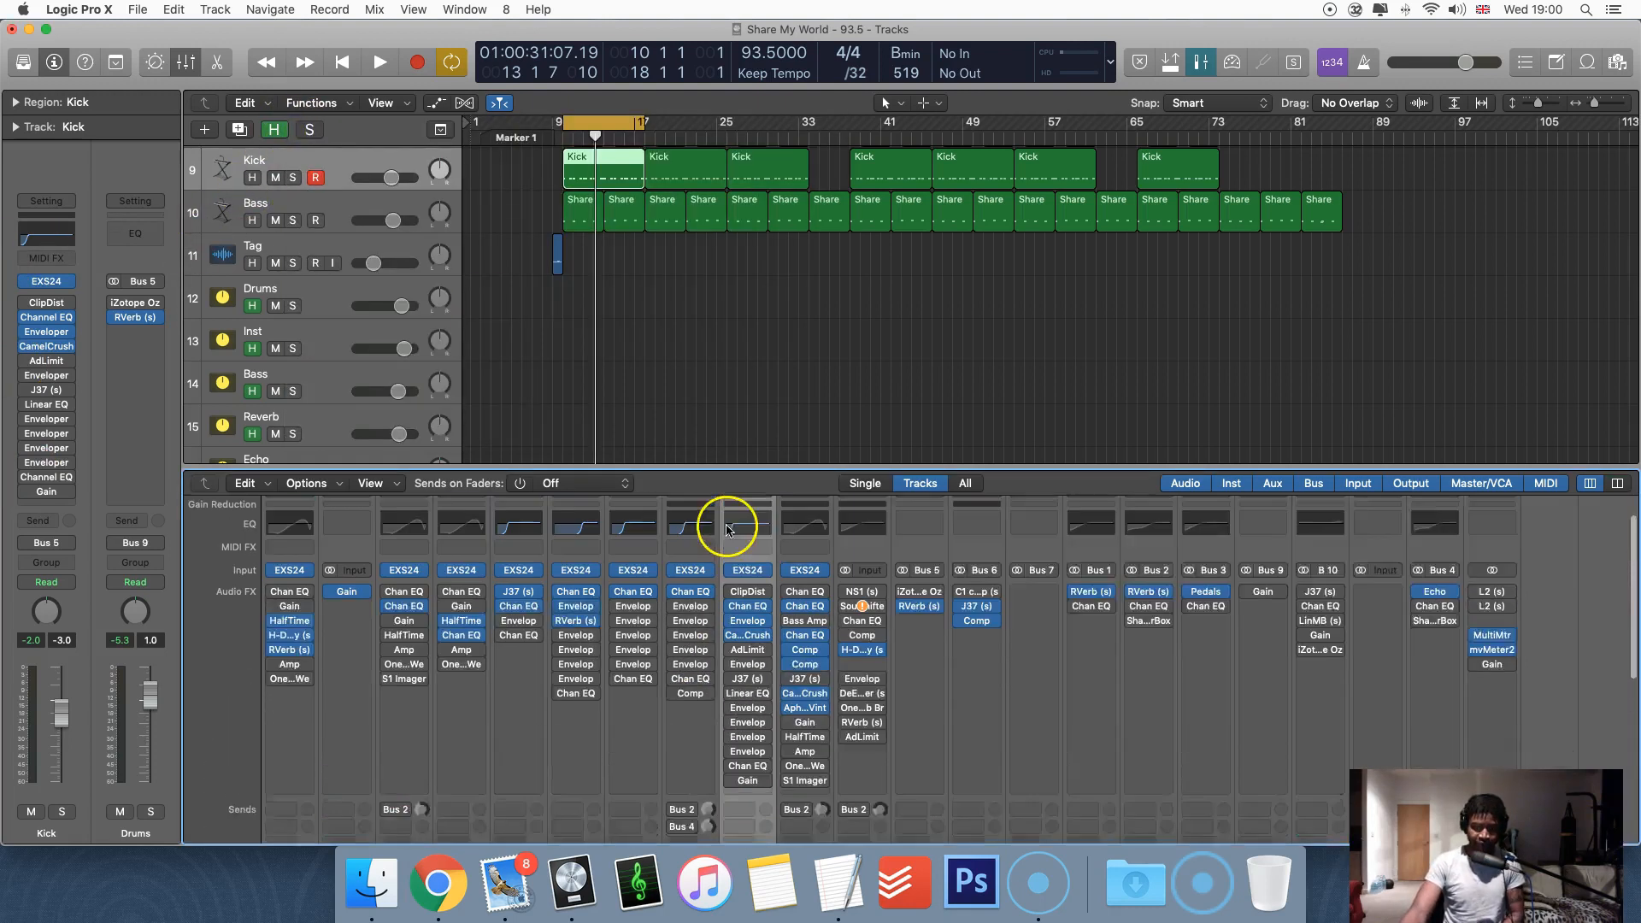
pyautogui.scroll(2, 727, 530)
pyautogui.moveTo(738, 626)
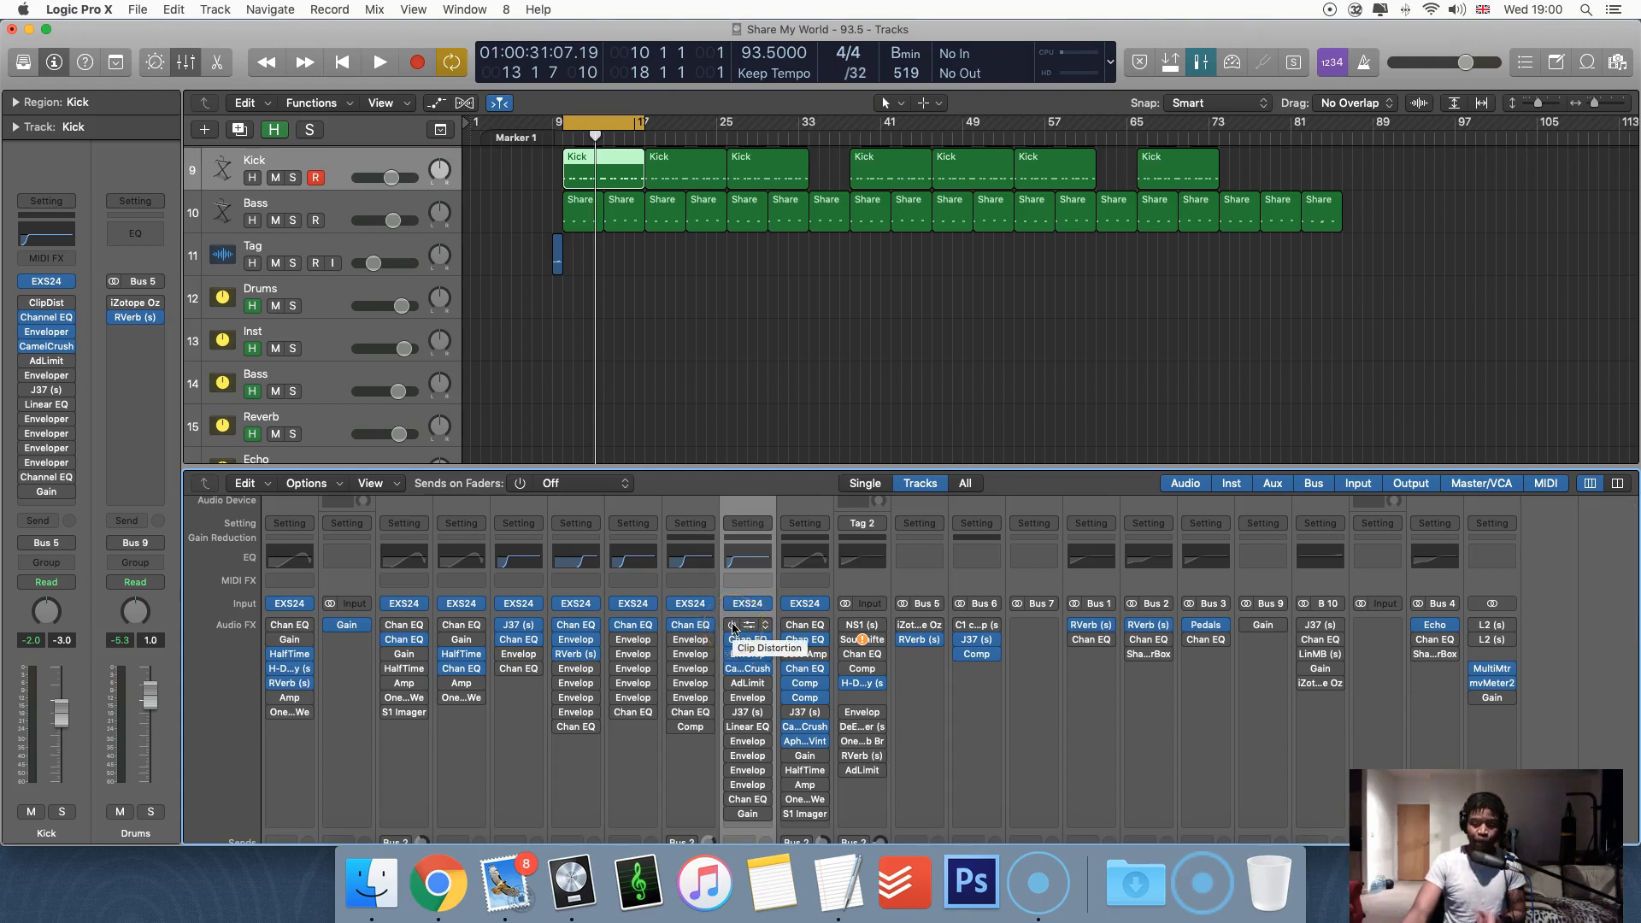
pyautogui.click(733, 626)
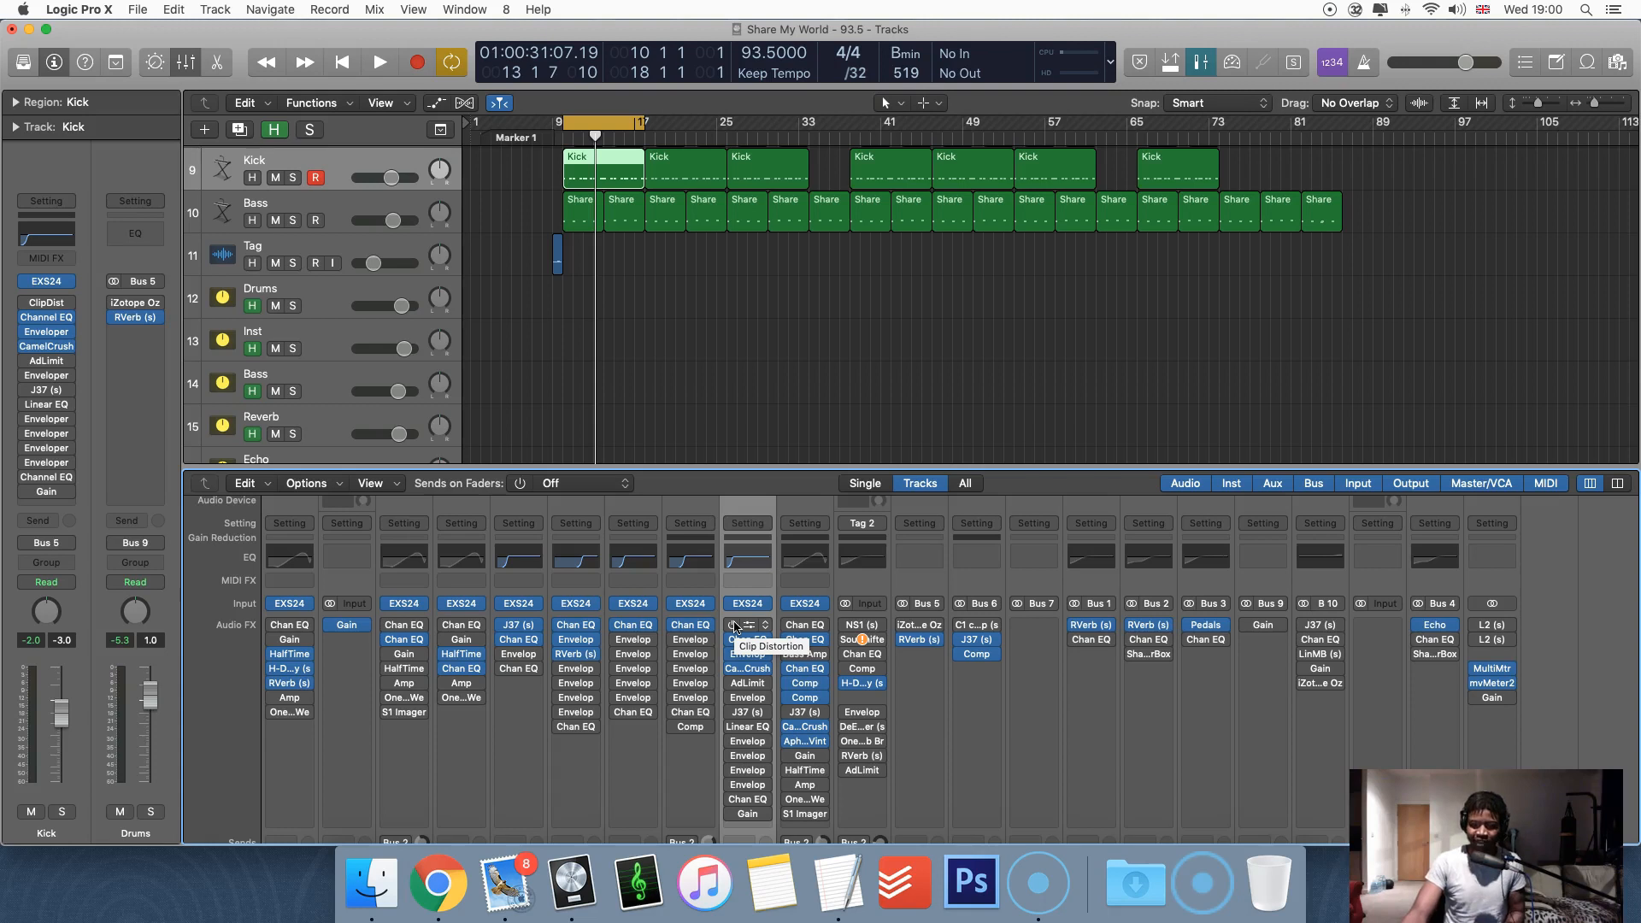
pyautogui.click(735, 624)
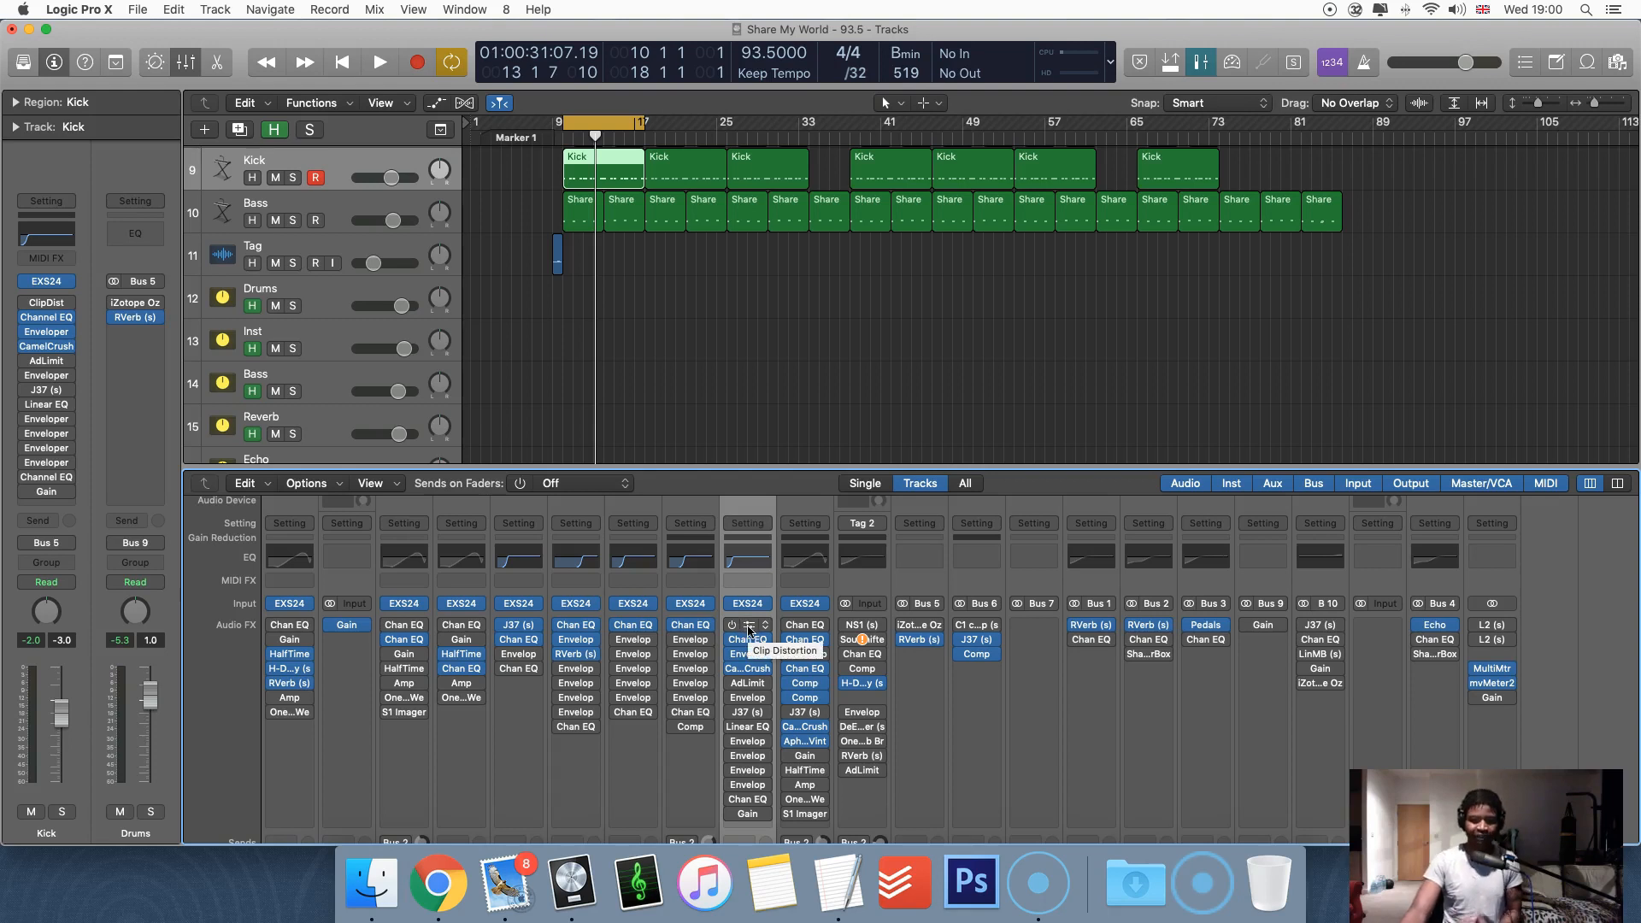
pyautogui.click(906, 434)
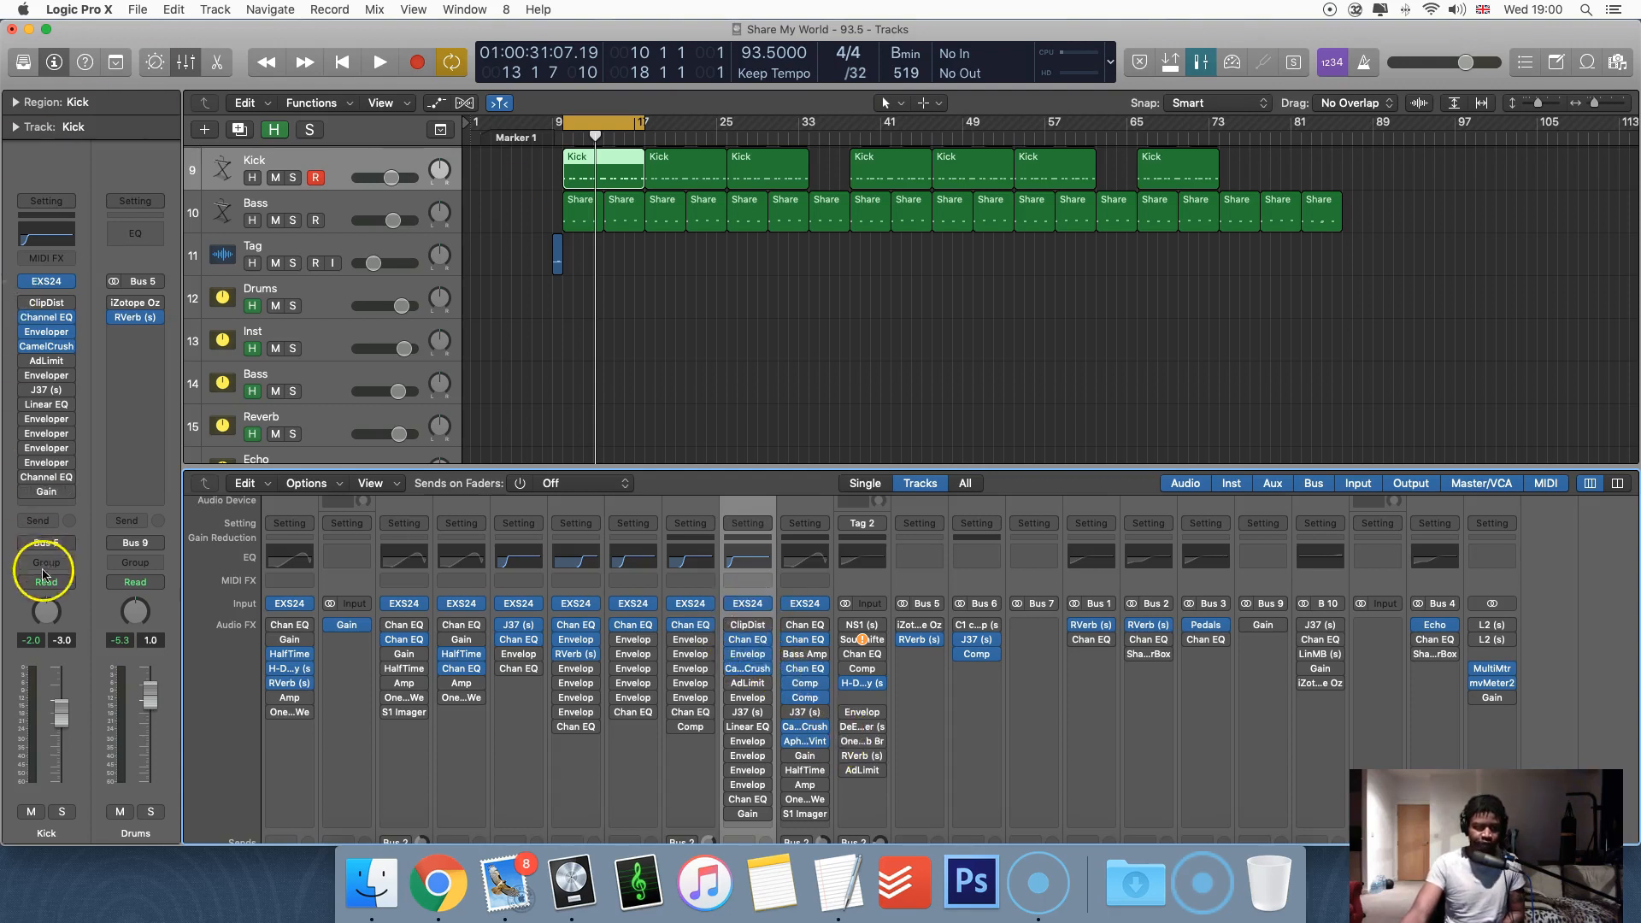
# Look through the Distortion plug-ins offered for an empty effect slot on the Kick channel, without adding one
pyautogui.click(46, 504)
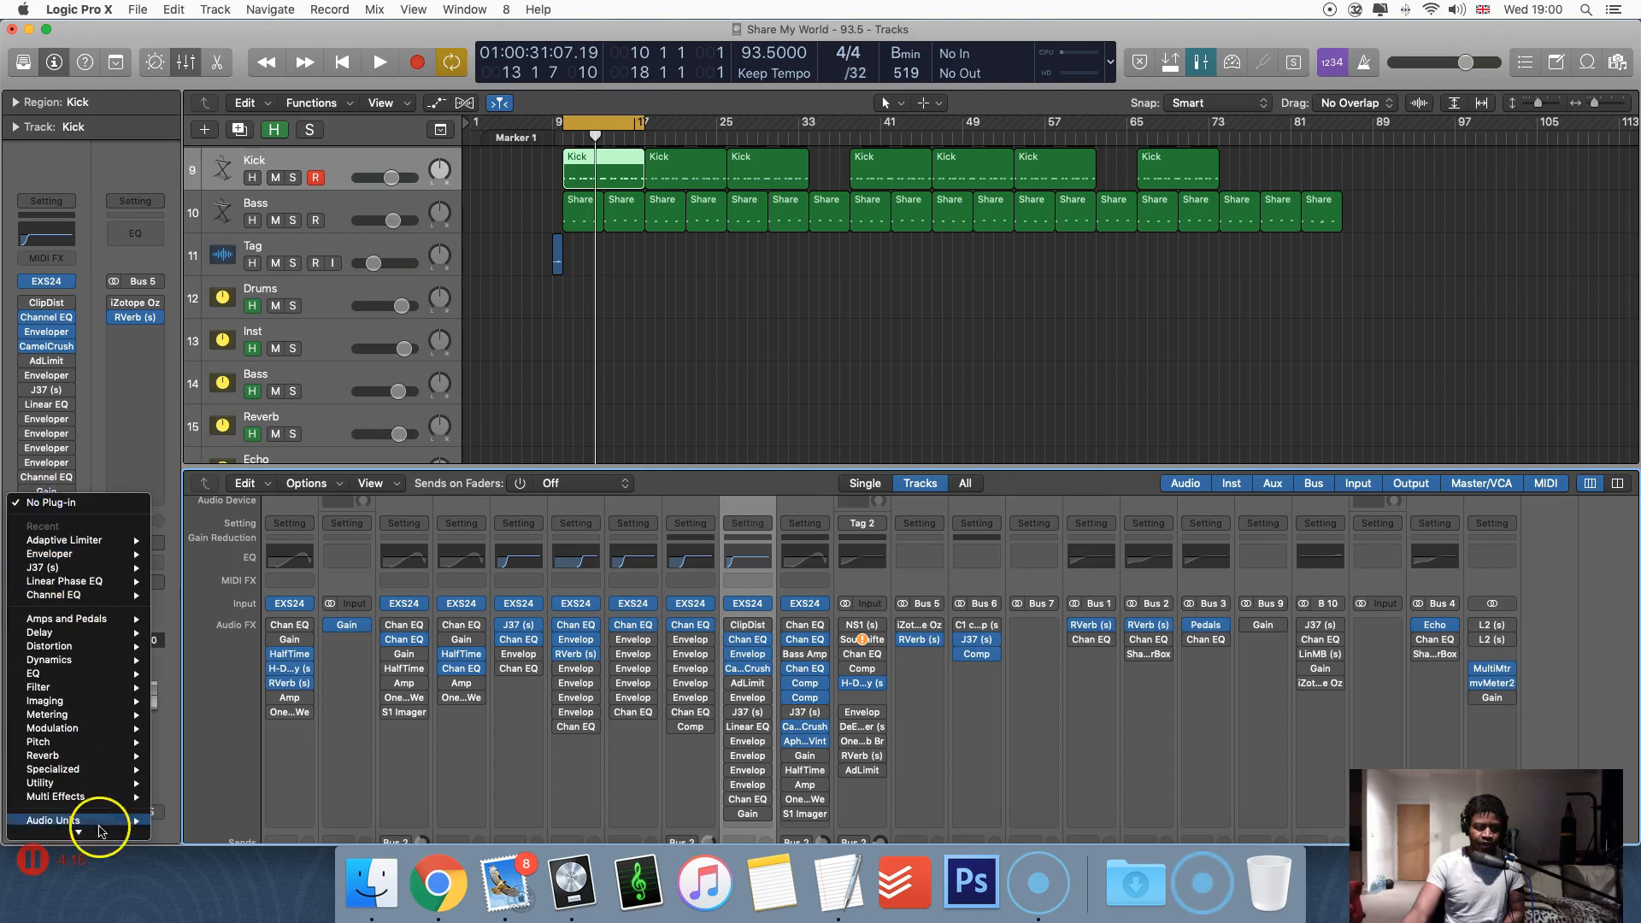
pyautogui.moveTo(85, 676)
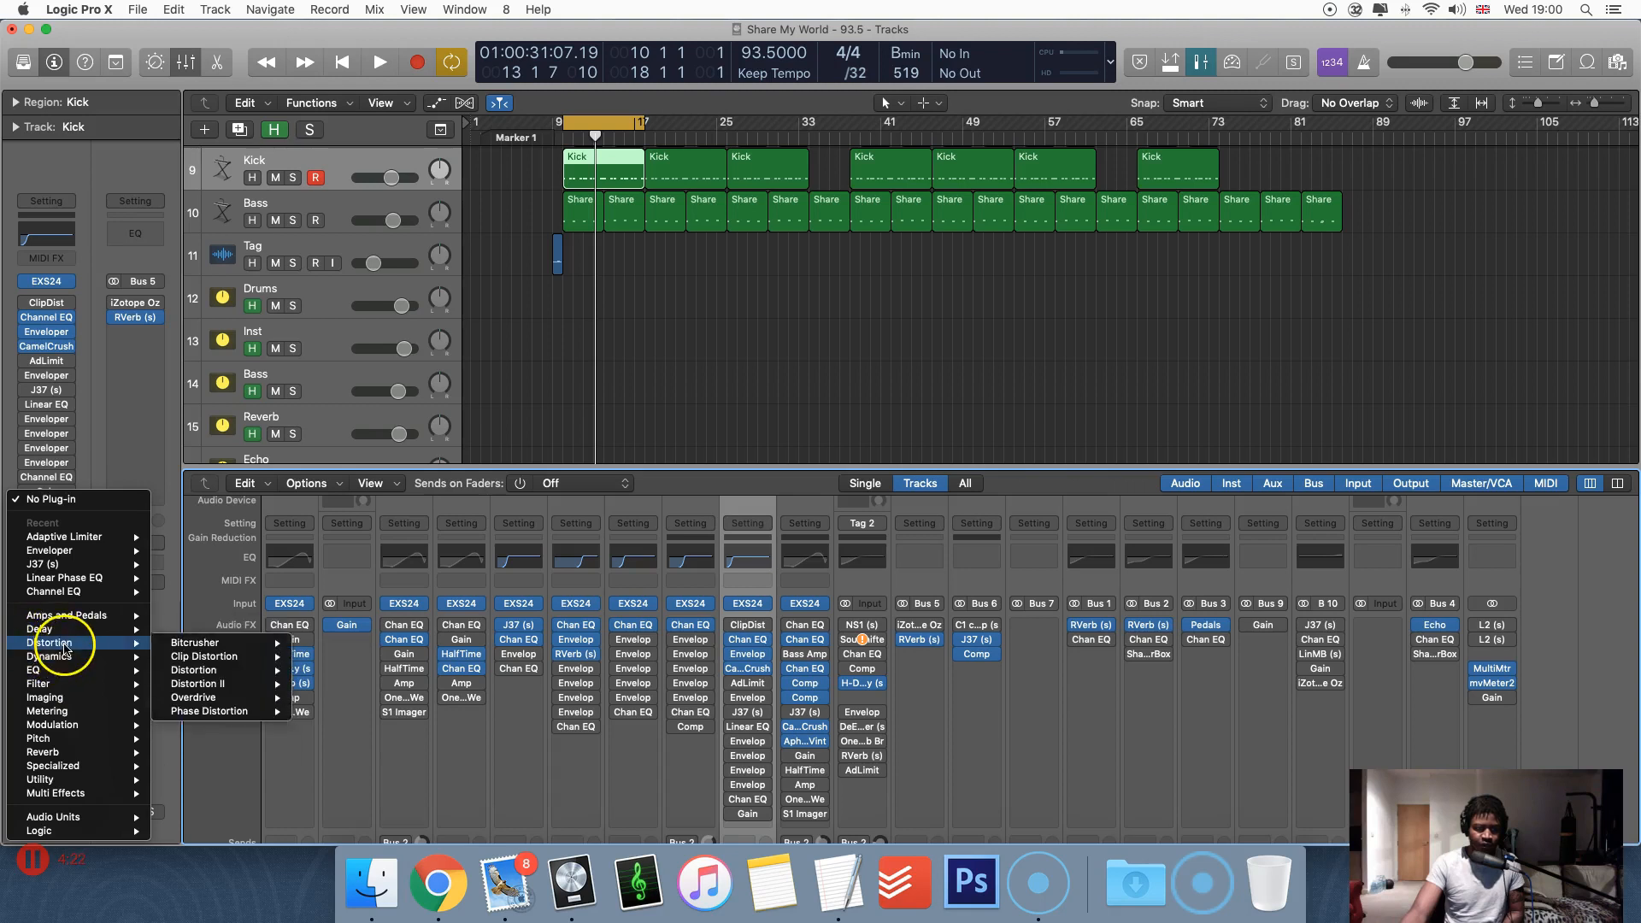
pyautogui.click(844, 643)
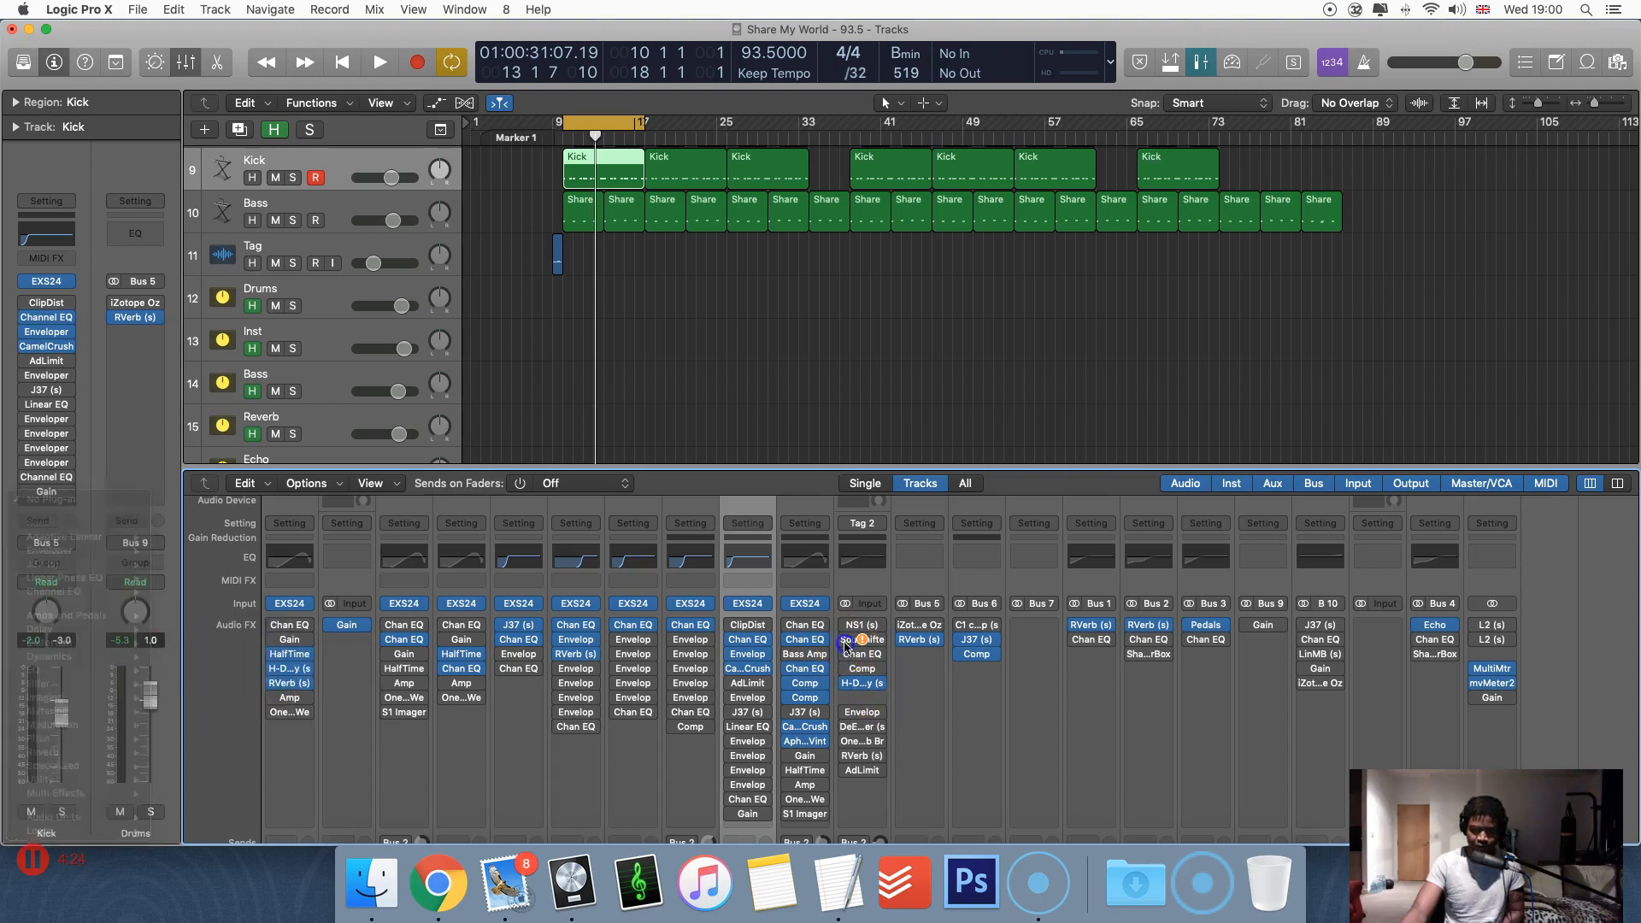
# Open the Kick's Clip Distortion, lower its mix to 0% and return it to 40%
pyautogui.scroll(-10, 716, 761)
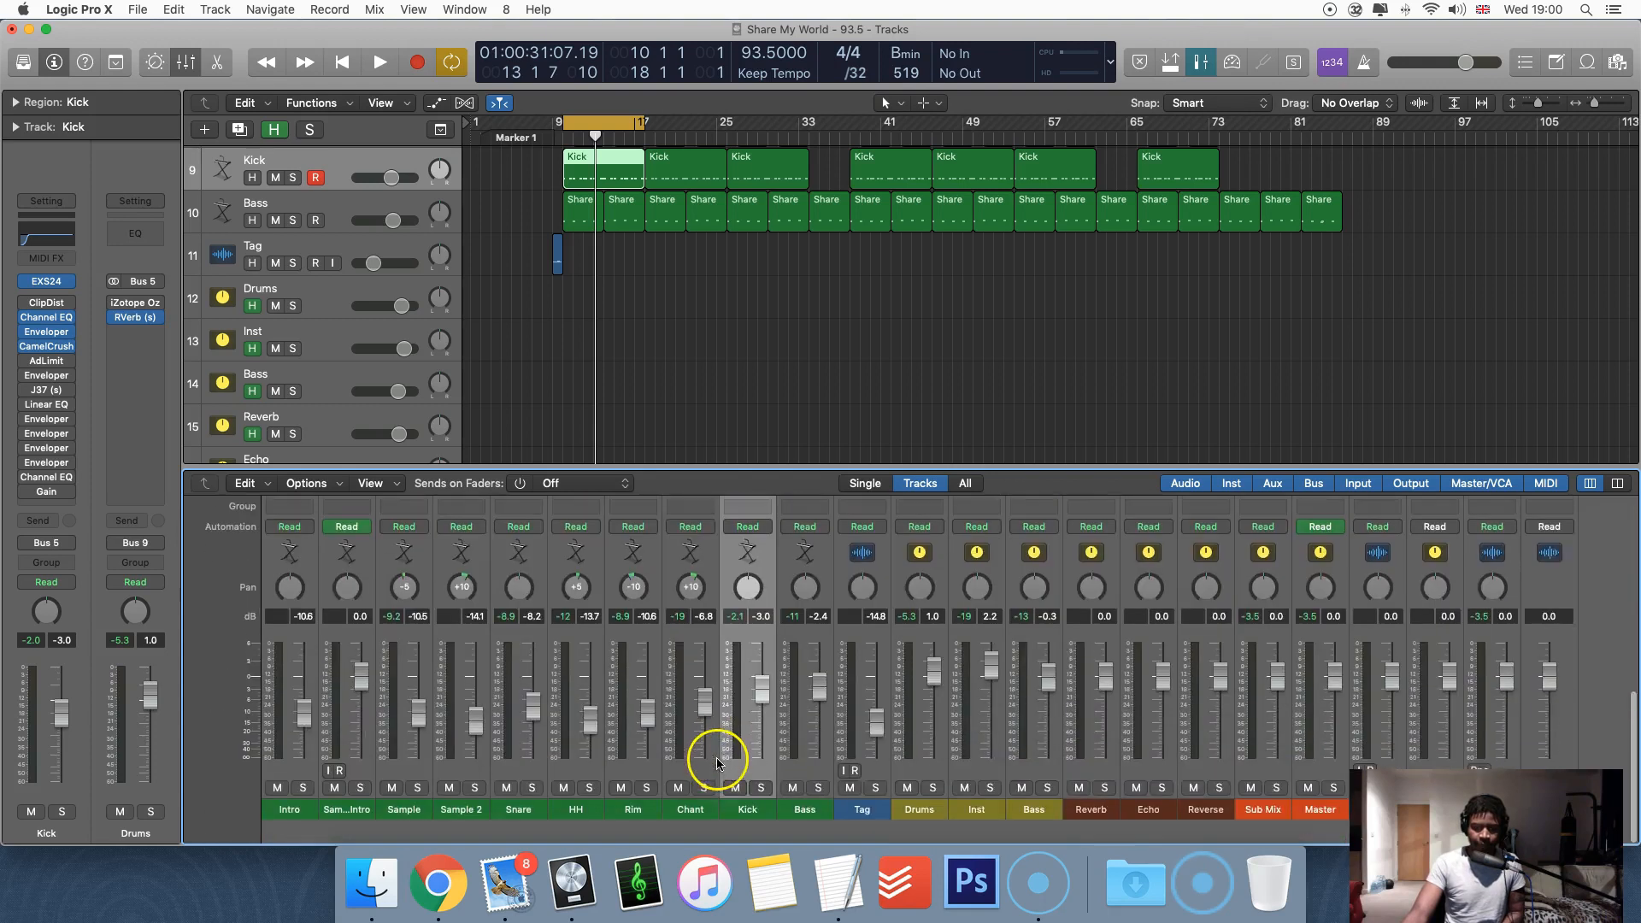
pyautogui.scroll(10, 716, 760)
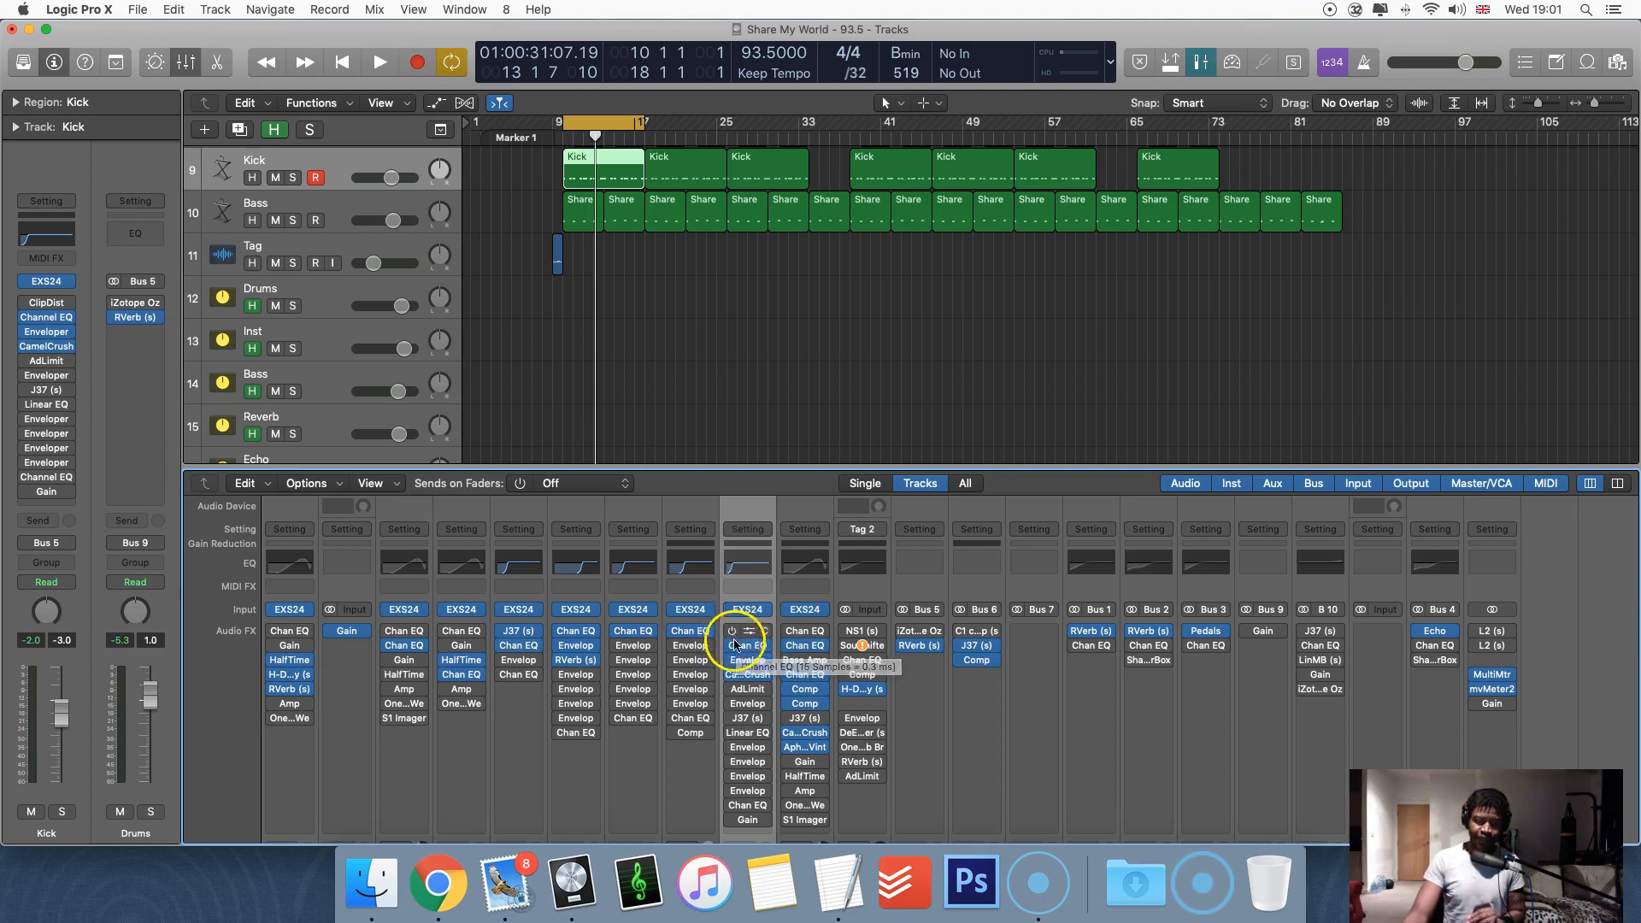
pyautogui.click(745, 632)
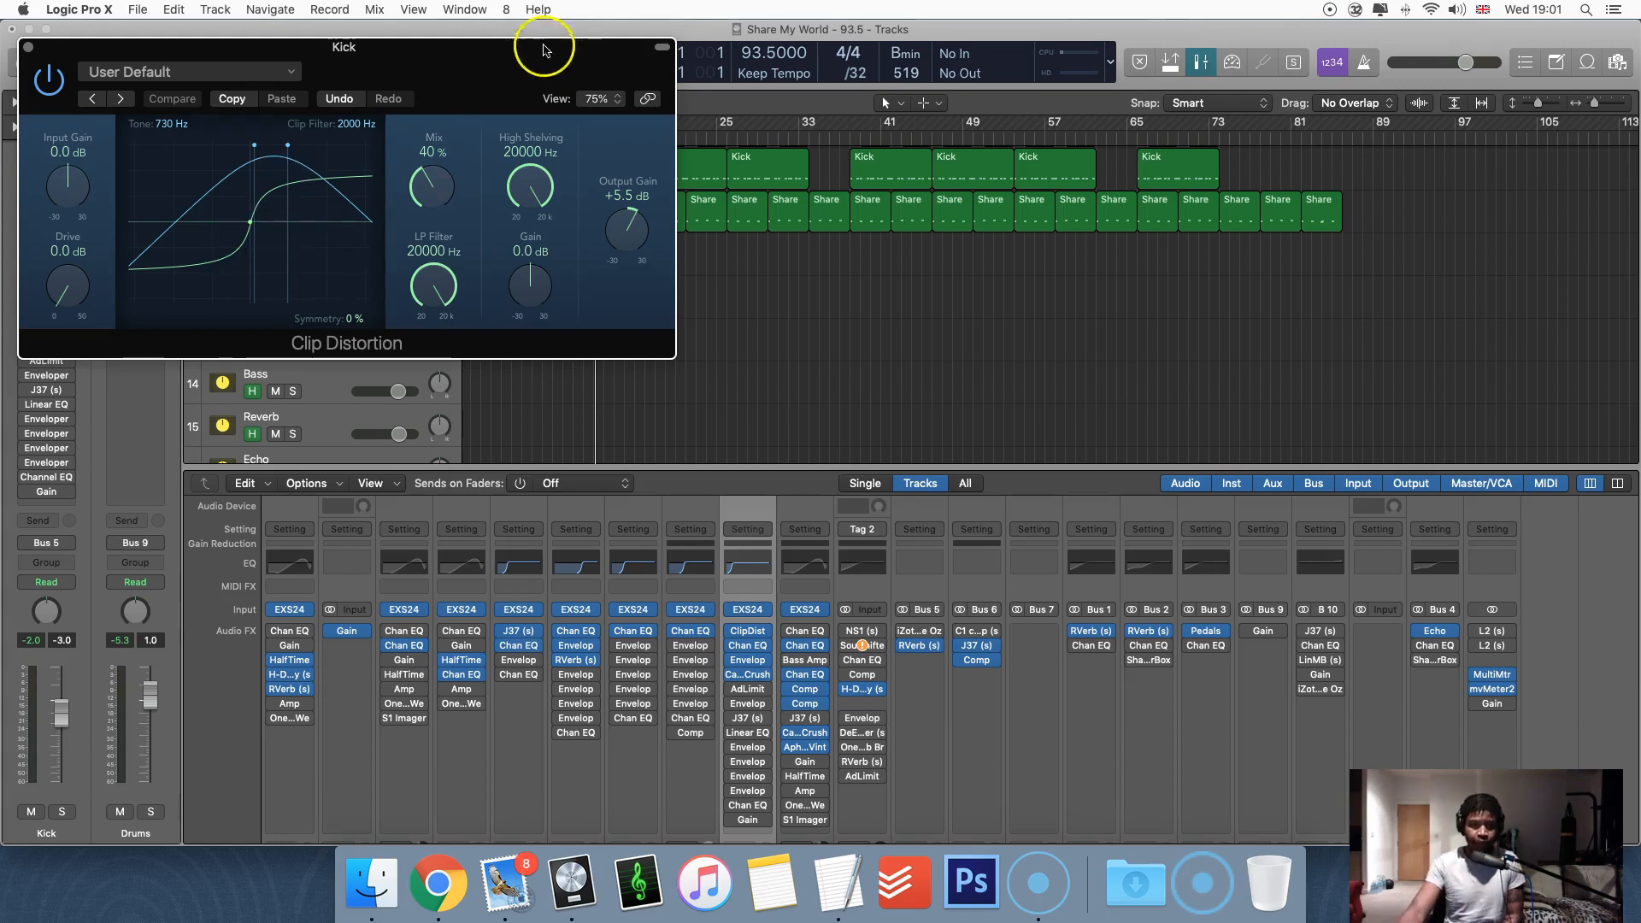
pyautogui.moveTo(436, 196); pyautogui.dragTo(453, 286)
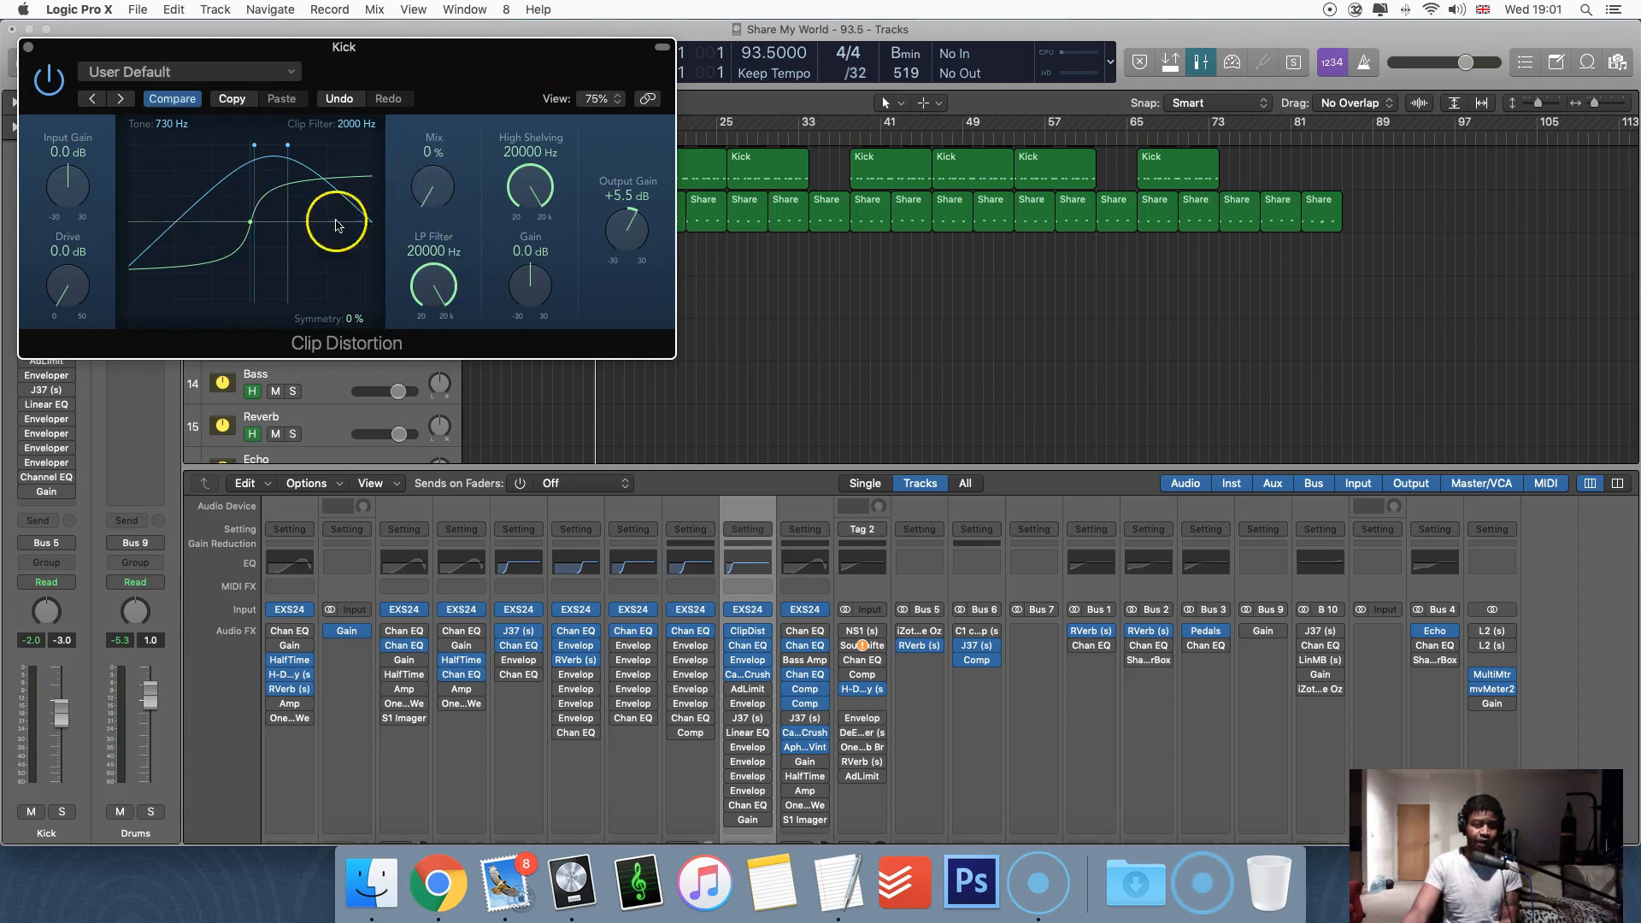
pyautogui.moveTo(453, 198); pyautogui.dragTo(435, 177)
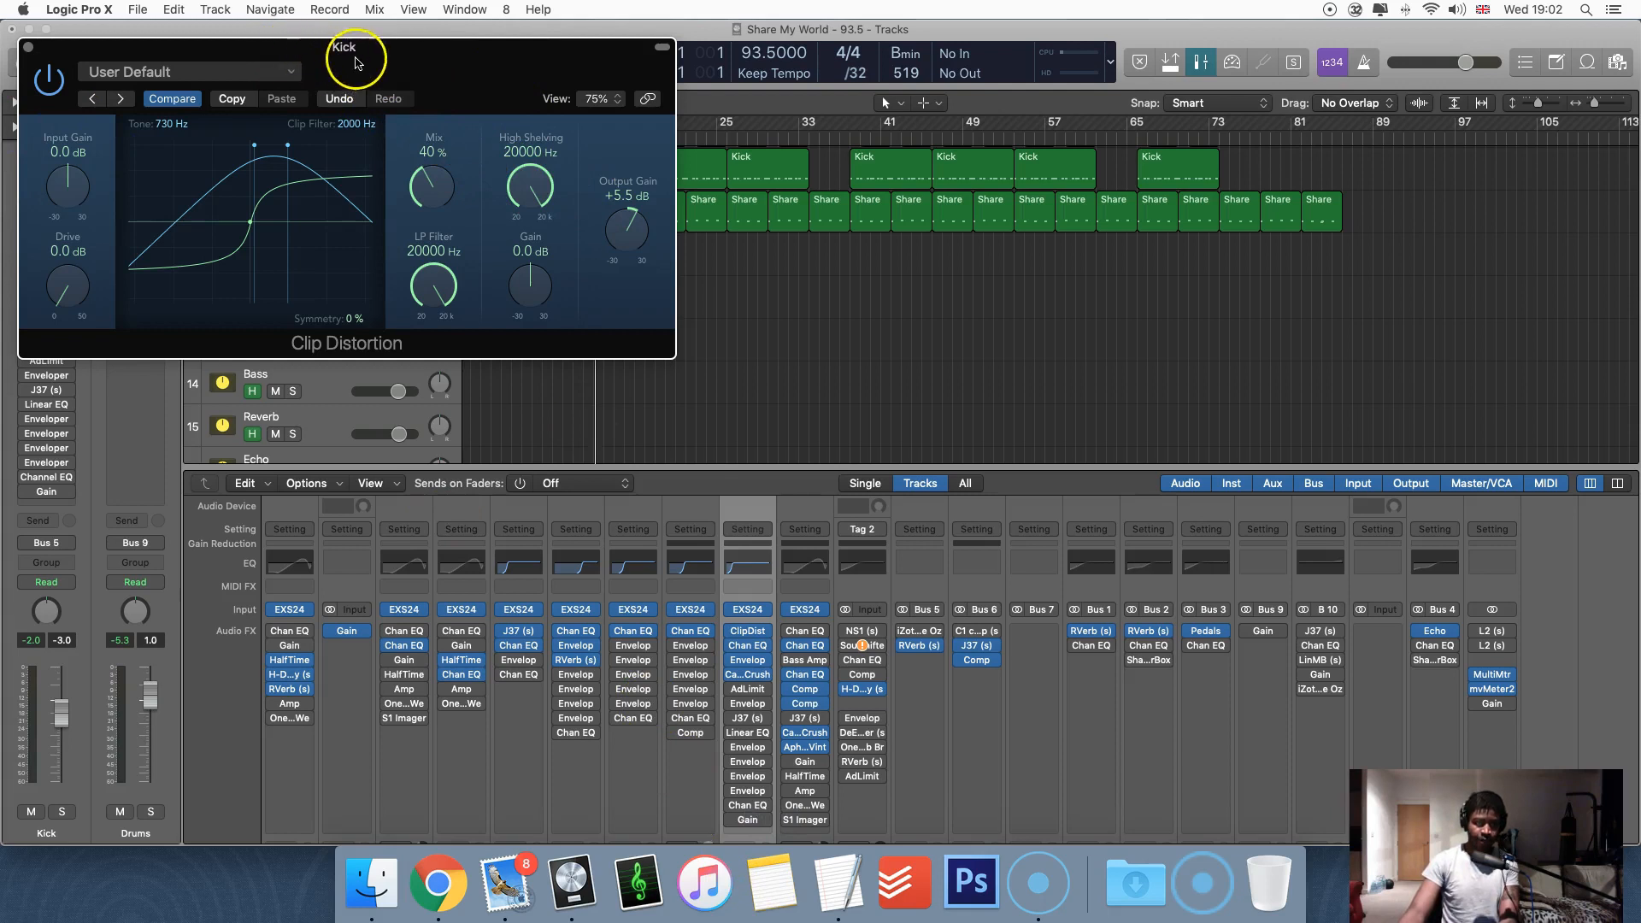
# Solo the Kick channel and play the loop with Clip Distortion active and the faders in view
pyautogui.scroll(-10, 769, 733)
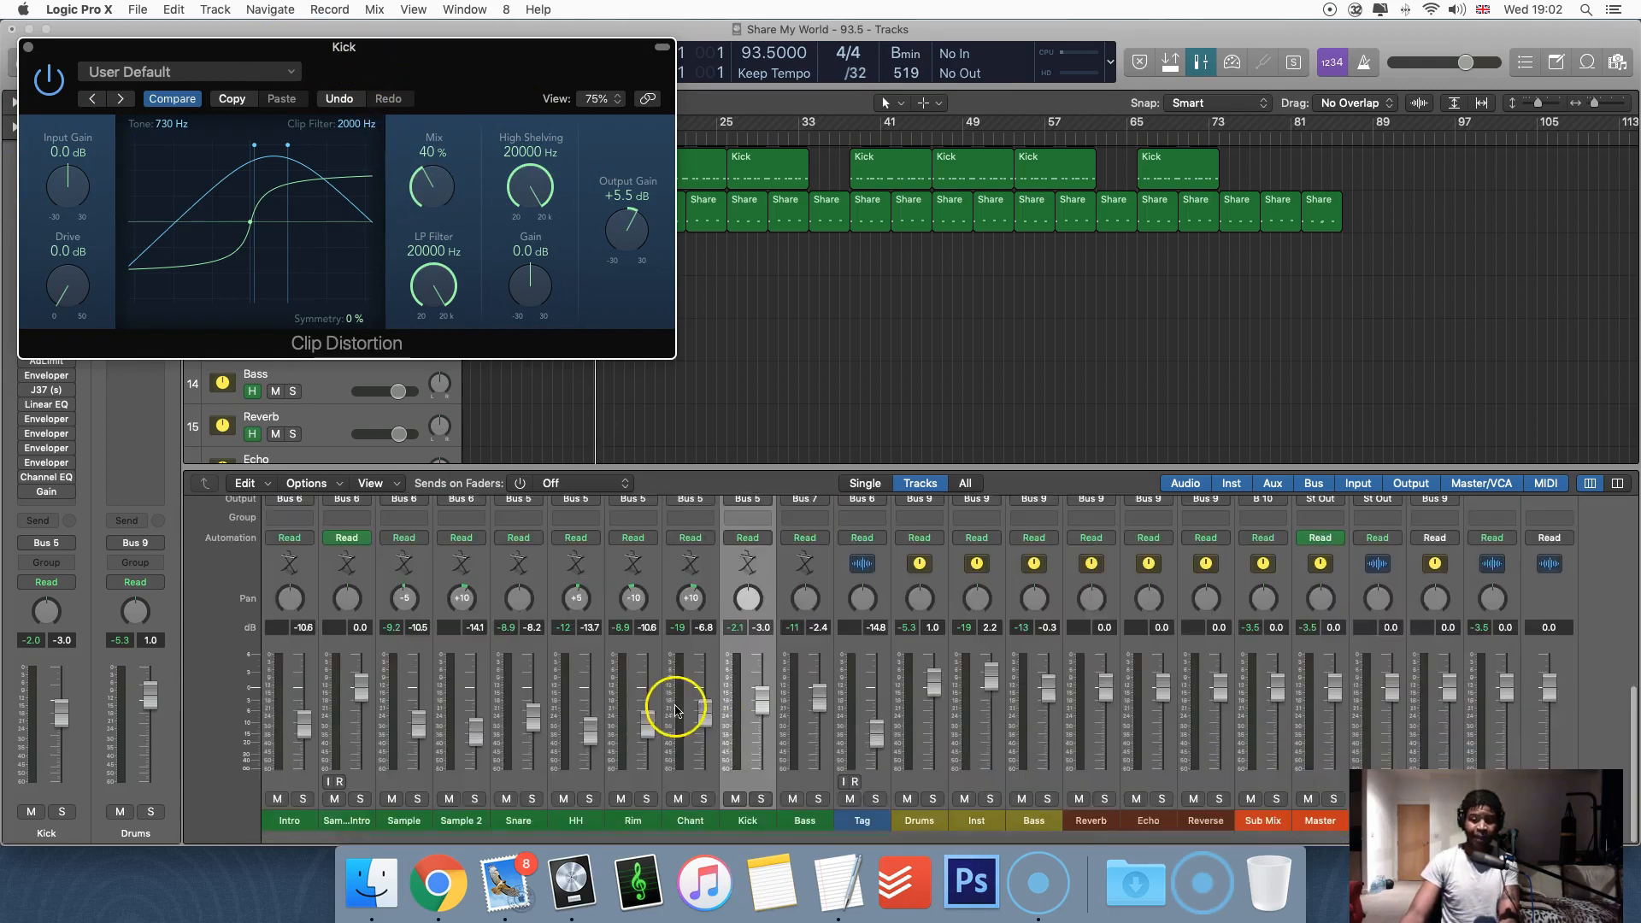
pyautogui.click(763, 814)
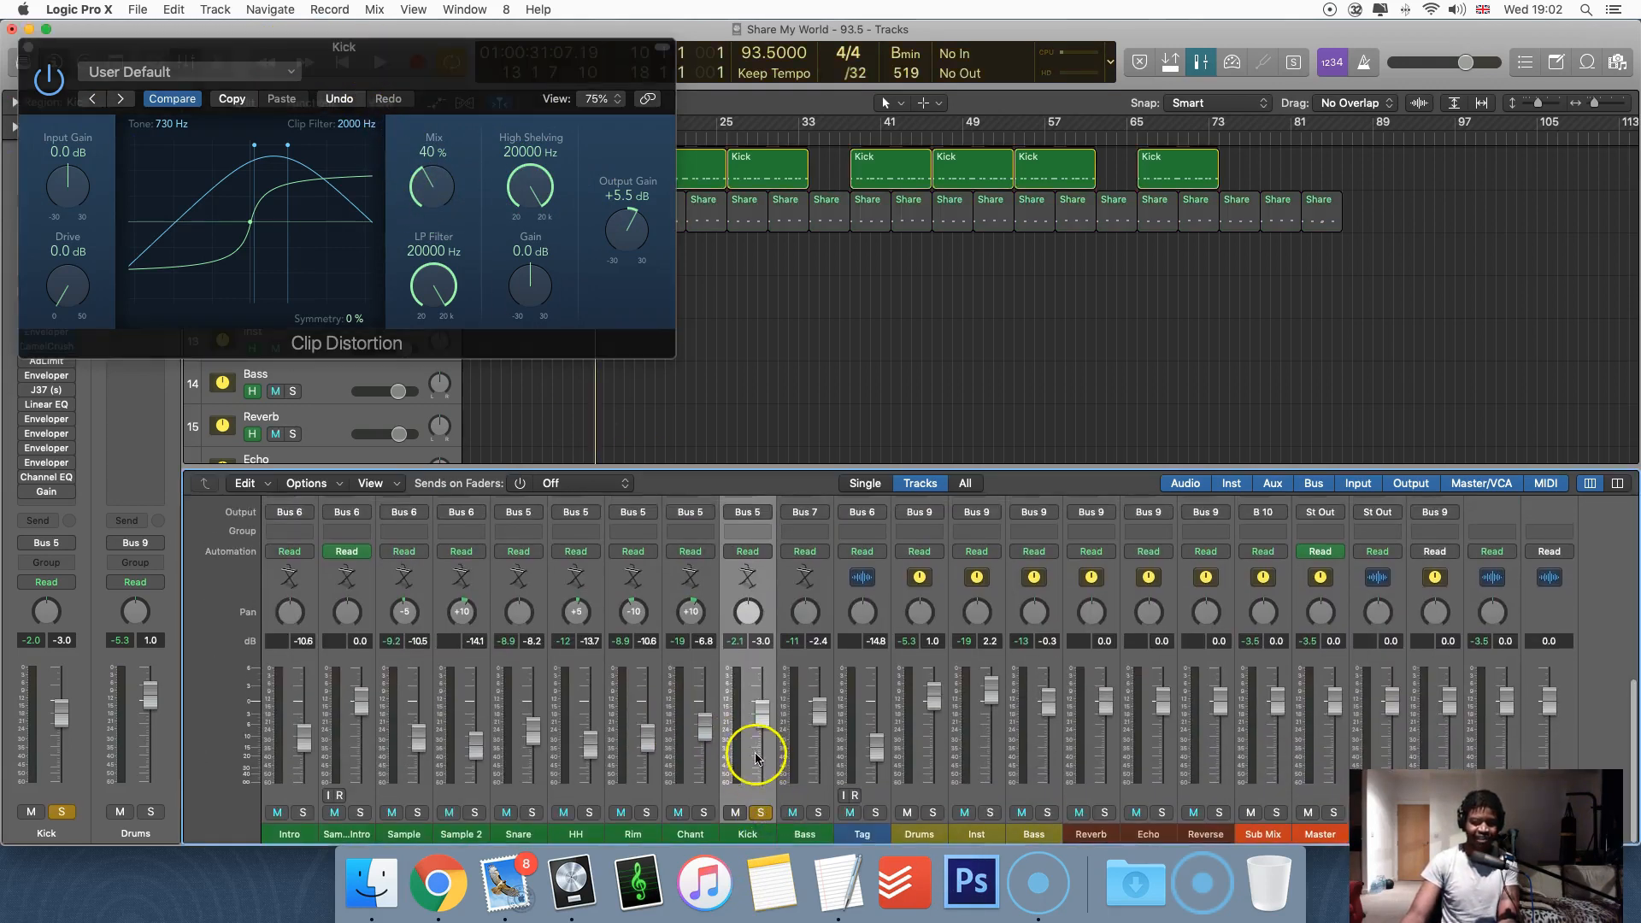
pyautogui.press('space')
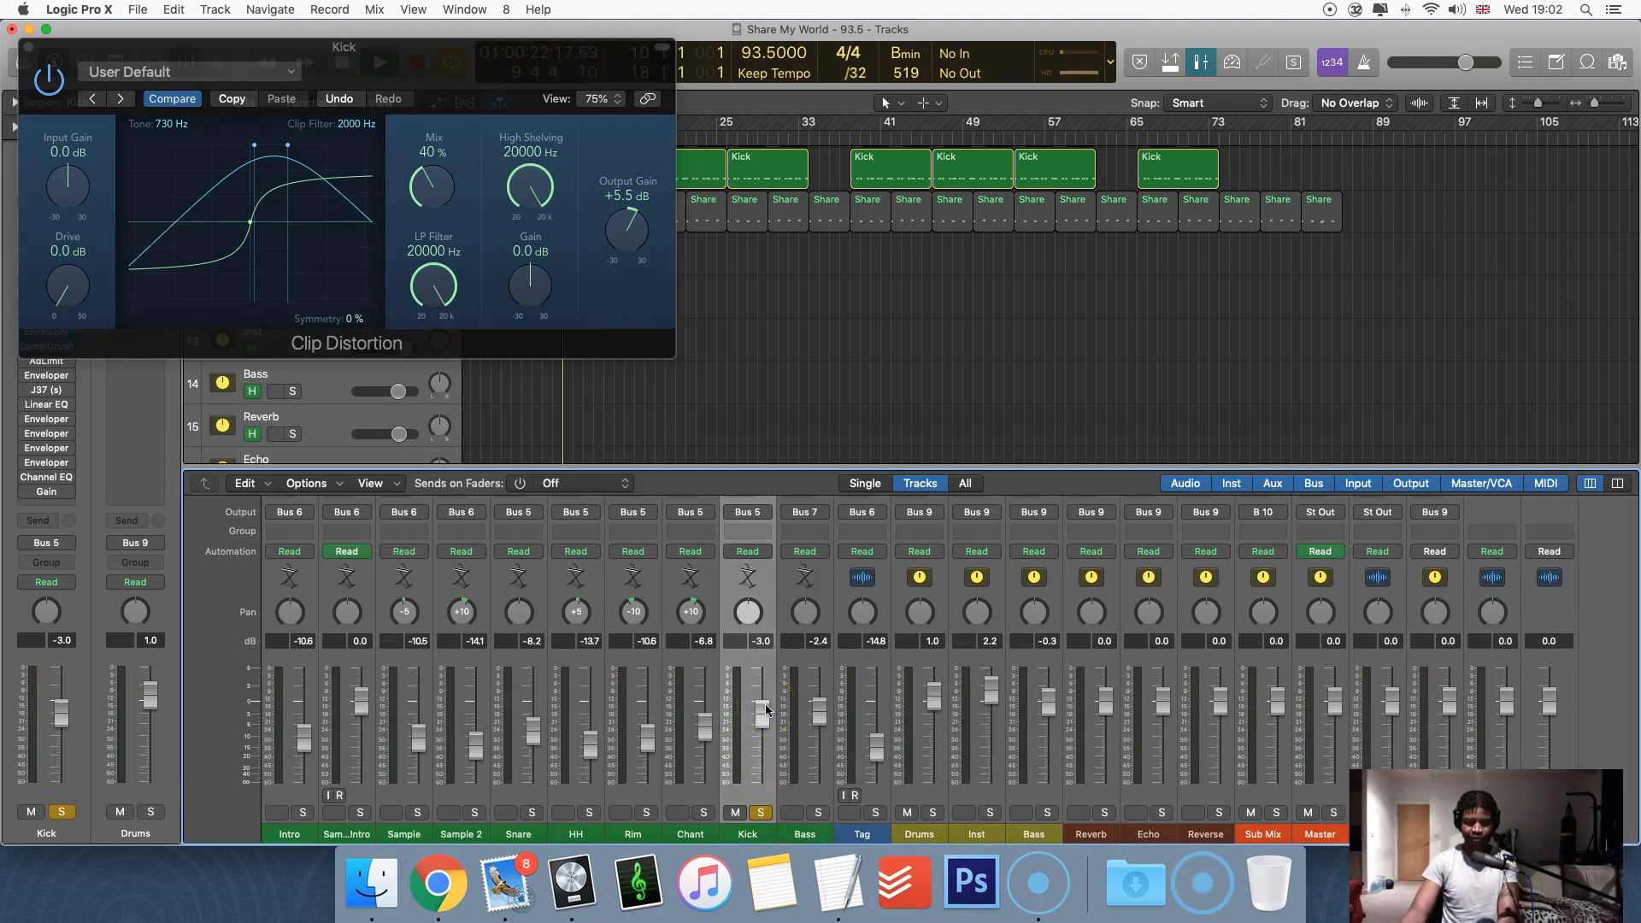
pyautogui.press('space')
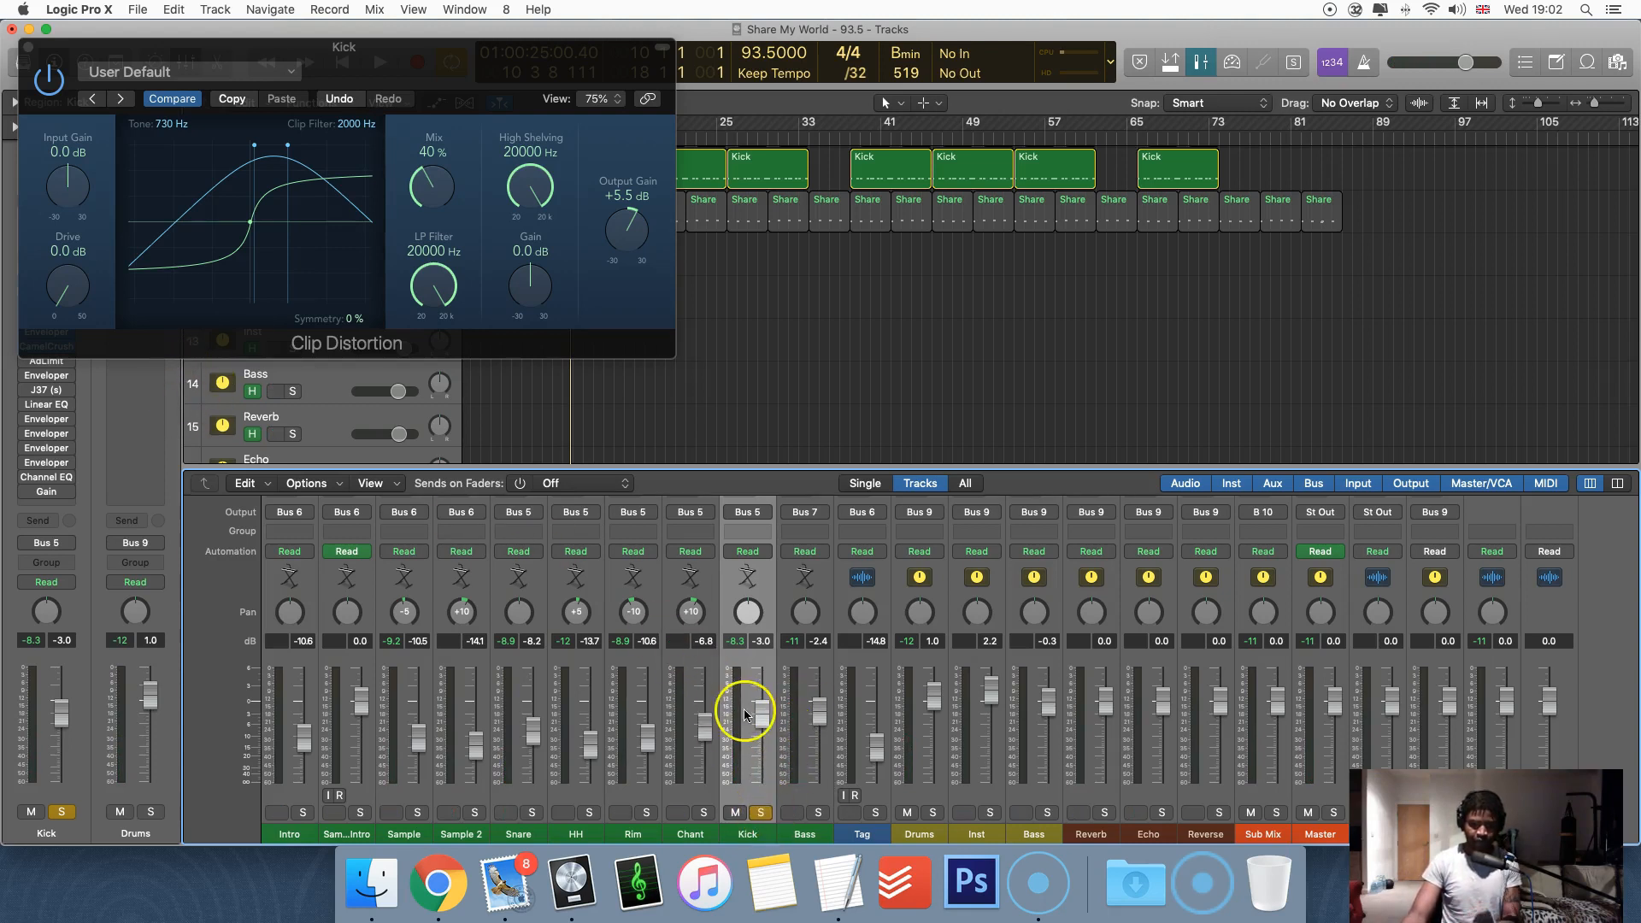
# Bypass Clip Distortion, shift its window slightly and play the soloed Kick without the effect
pyautogui.scroll(5, 750, 684)
pyautogui.scroll(-5, 750, 674)
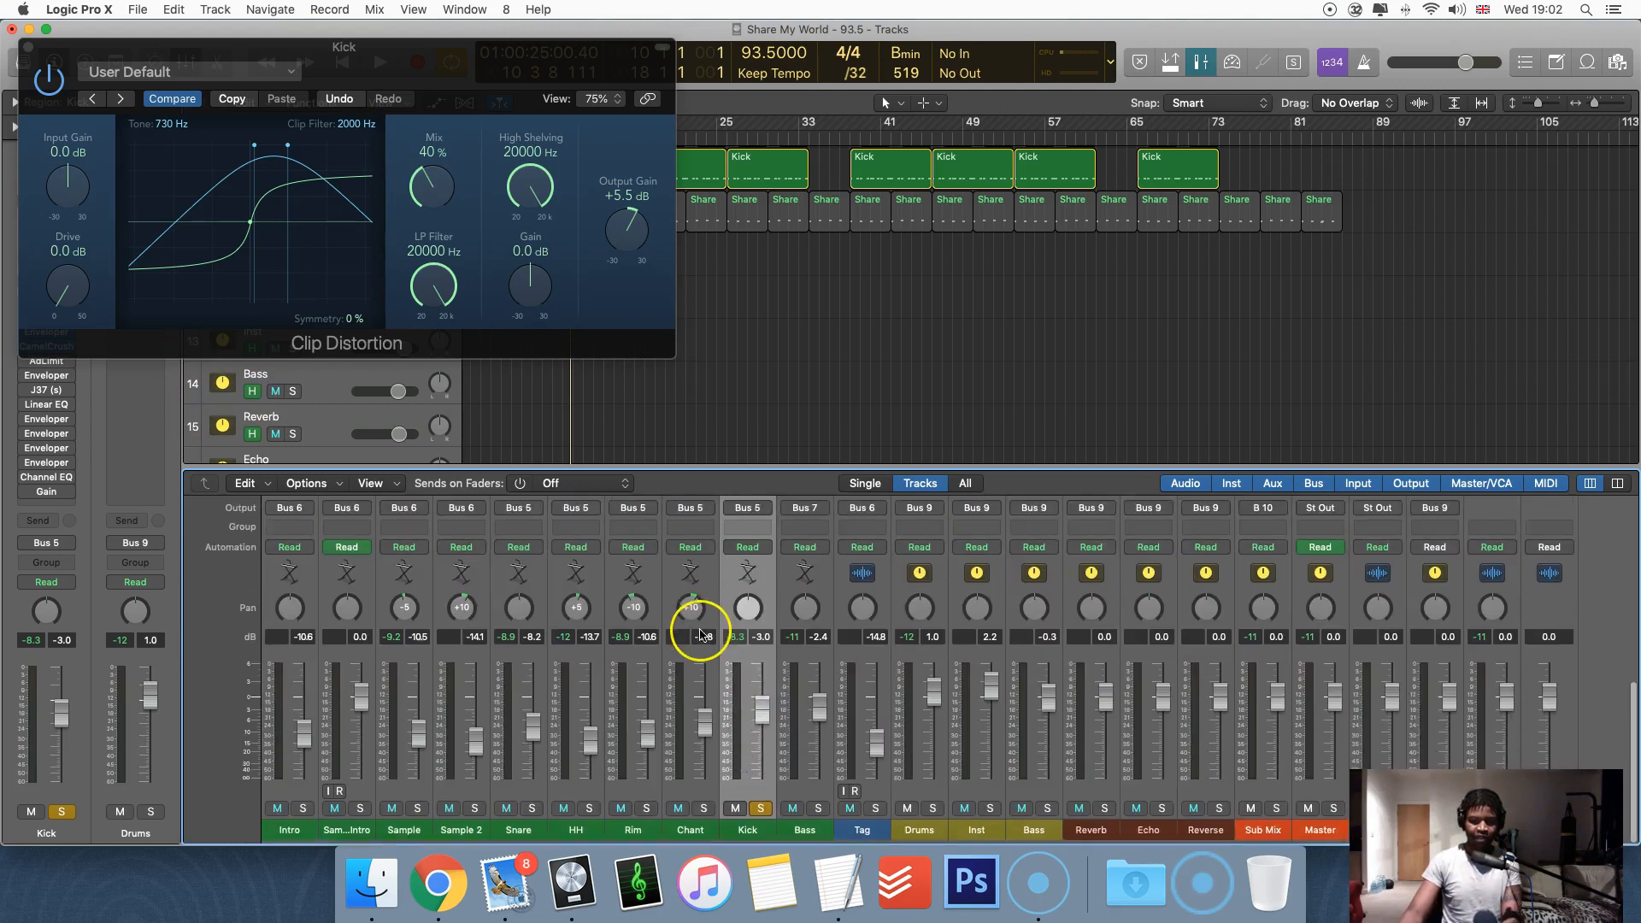
pyautogui.click(64, 69)
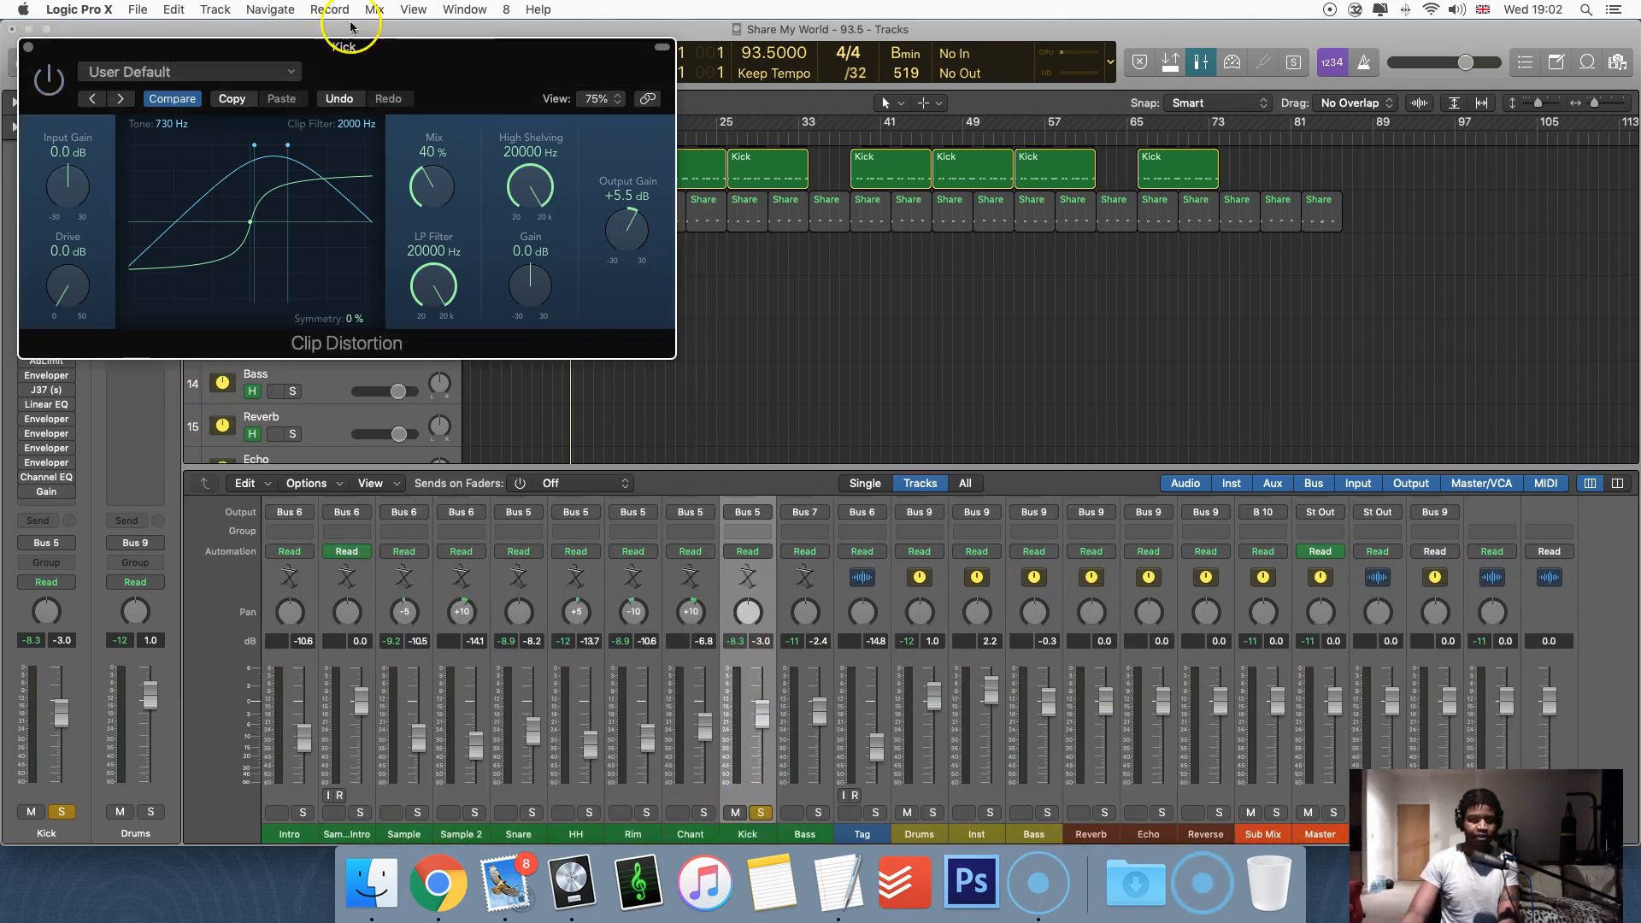
pyautogui.moveTo(410, 60); pyautogui.dragTo(413, 66)
pyautogui.press('space')
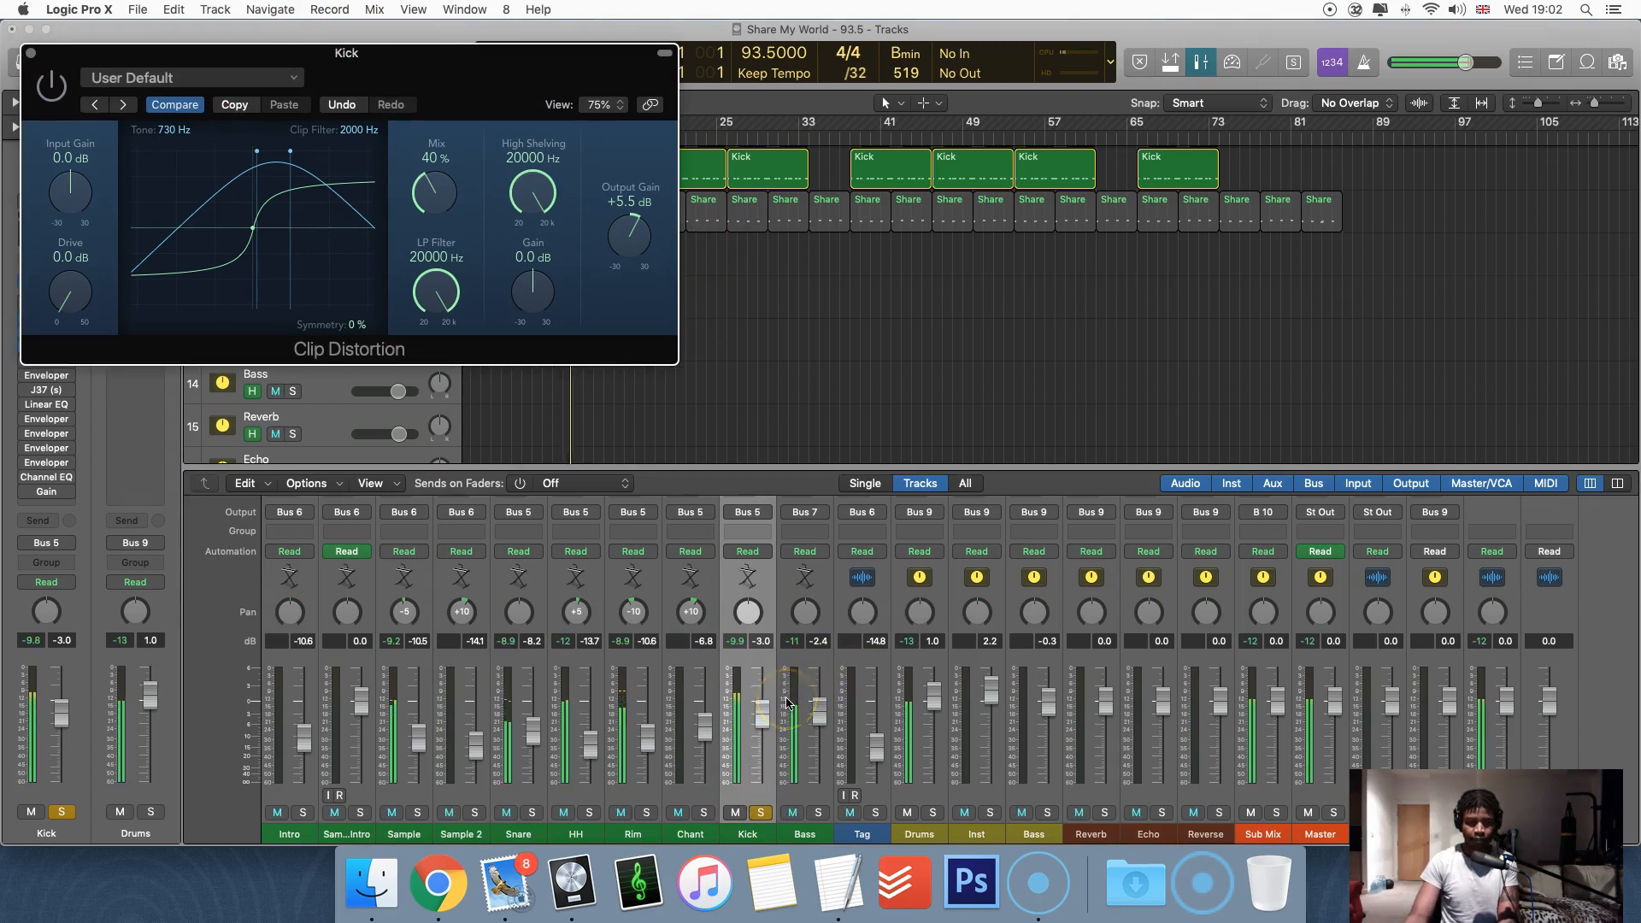
# Set Clip Distortion's output gain to 0.0 dB, clear the Kick's peak reading and replay the loop with the effect bypassed
pyautogui.moveTo(630, 246); pyautogui.dragTo(634, 266)
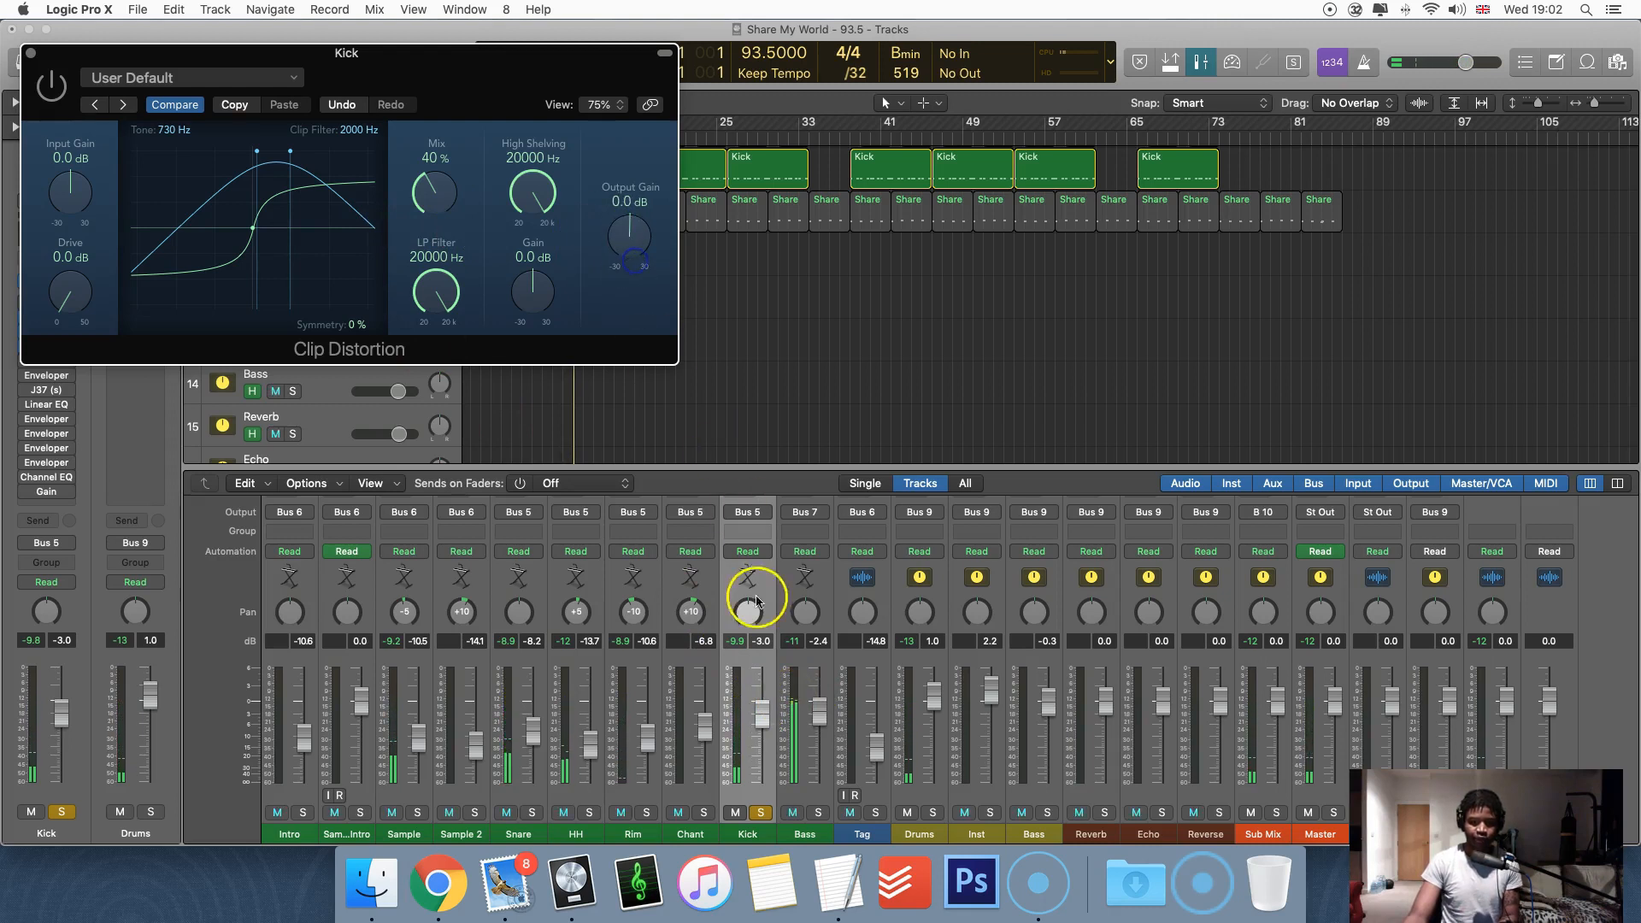
pyautogui.click(740, 642)
pyautogui.click(62, 101)
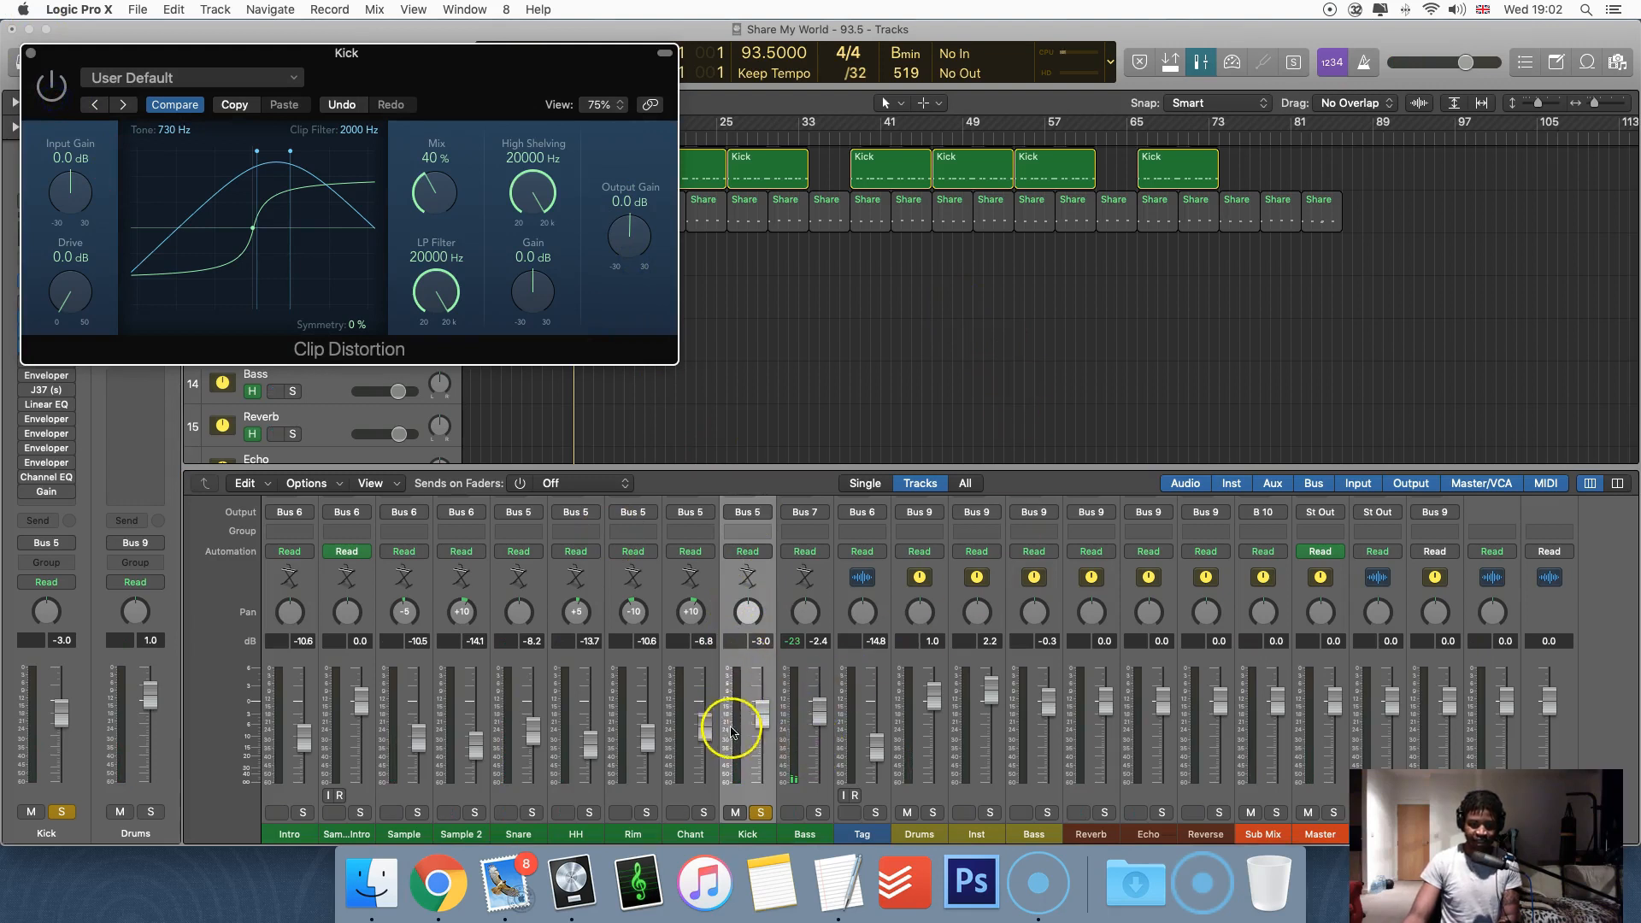
pyautogui.press('space')
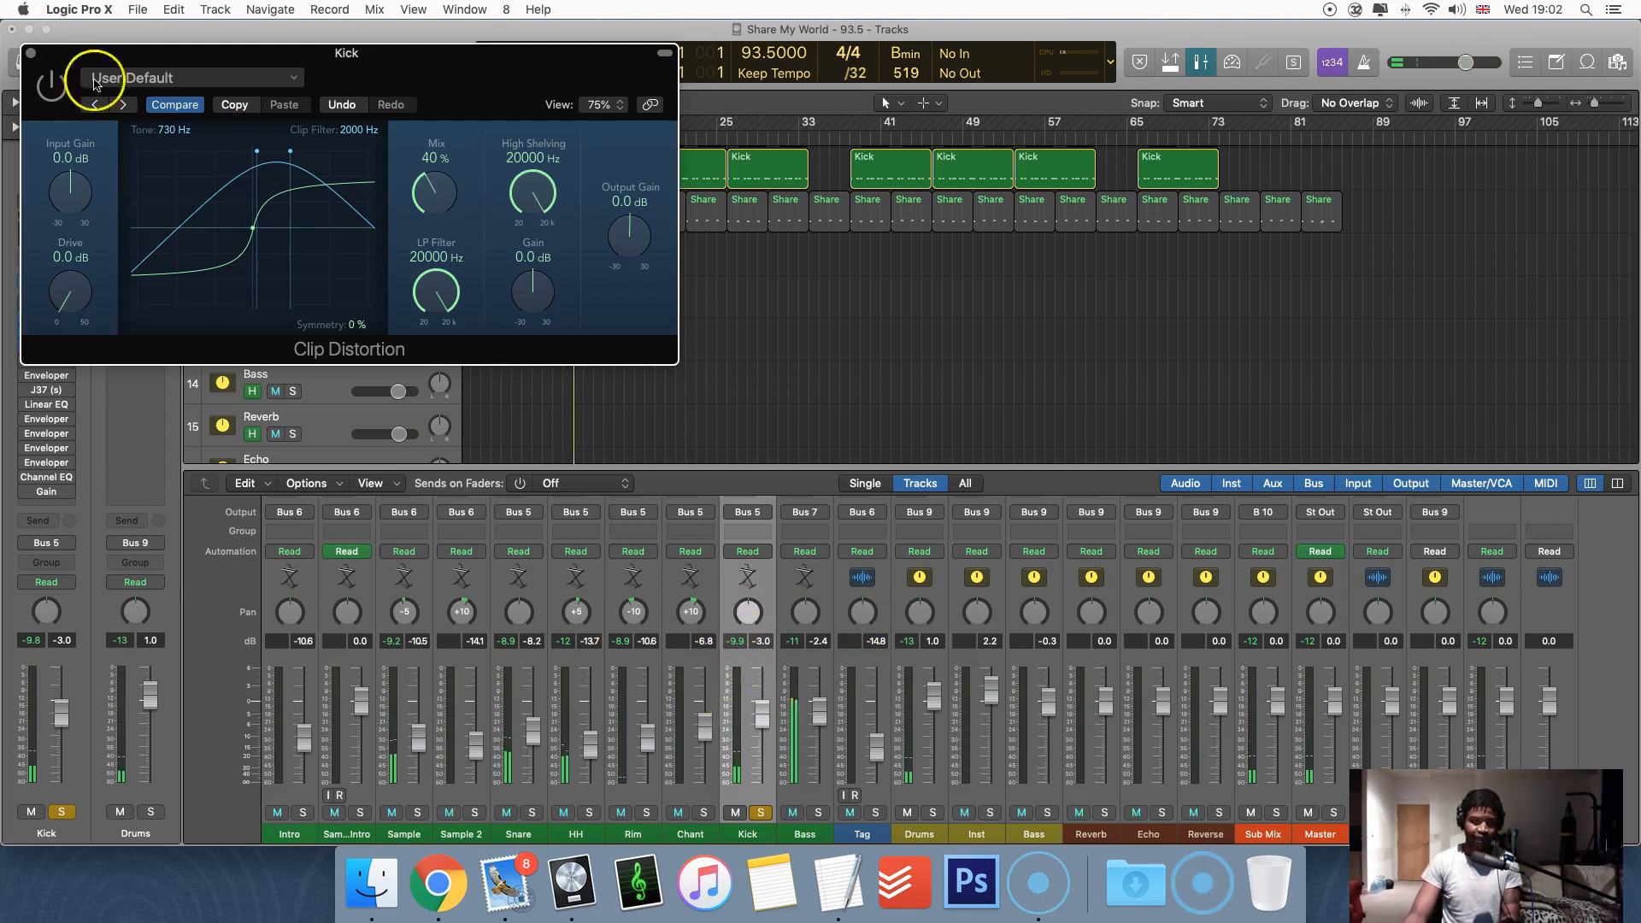
# Turn Clip Distortion back on and play the loop to check the Kick's level at its volume fader
pyautogui.click(53, 88)
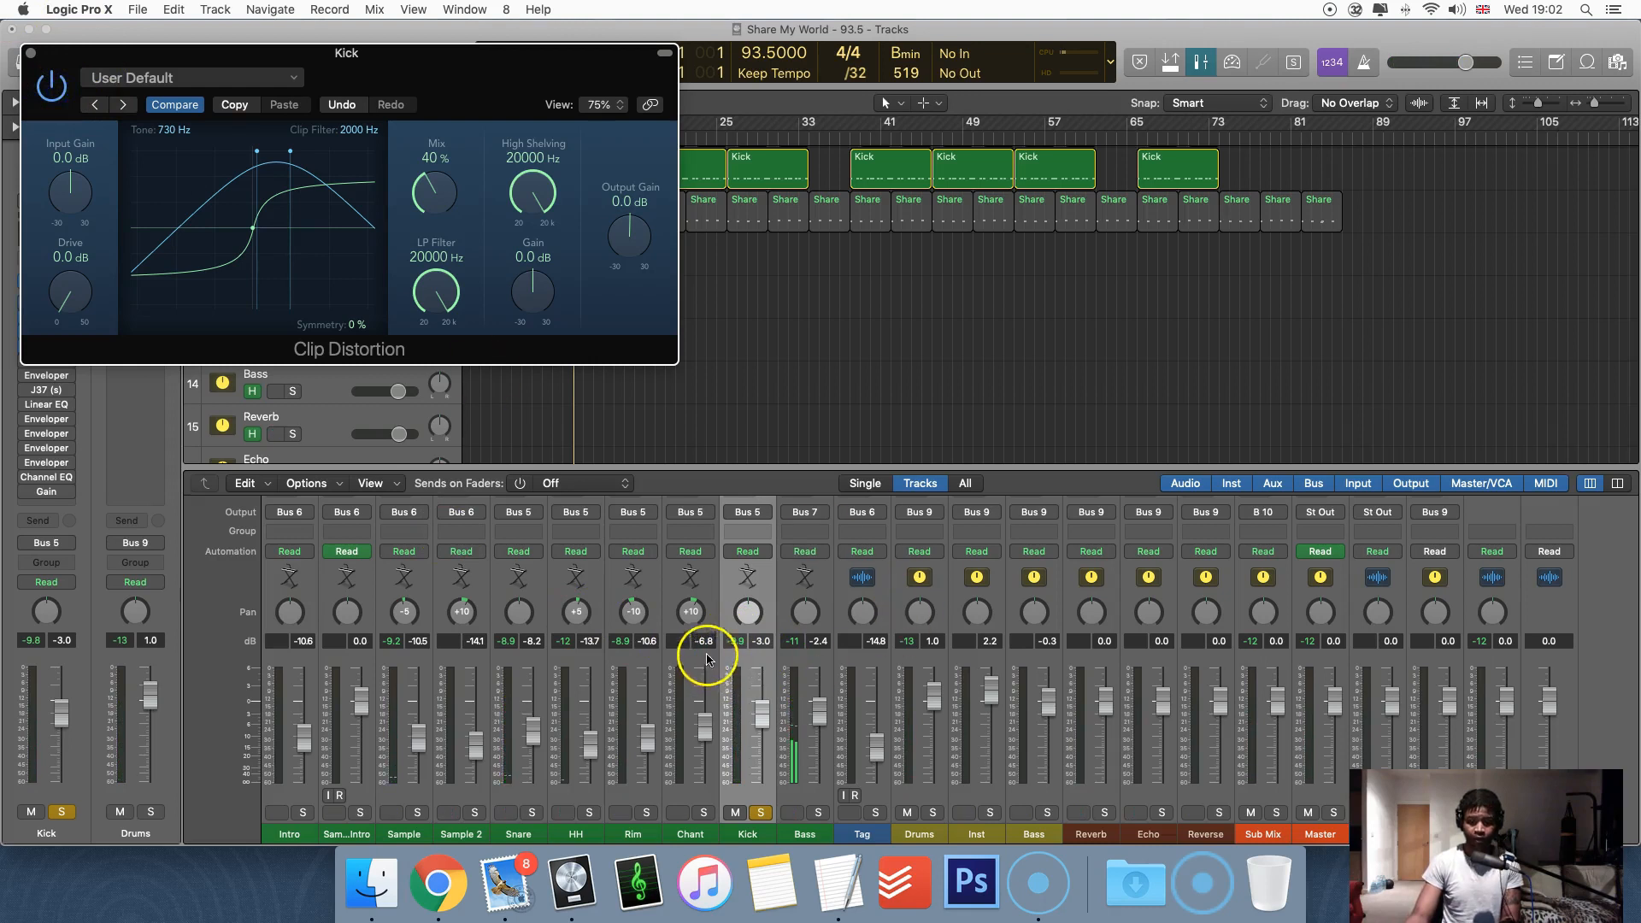
pyautogui.press('space')
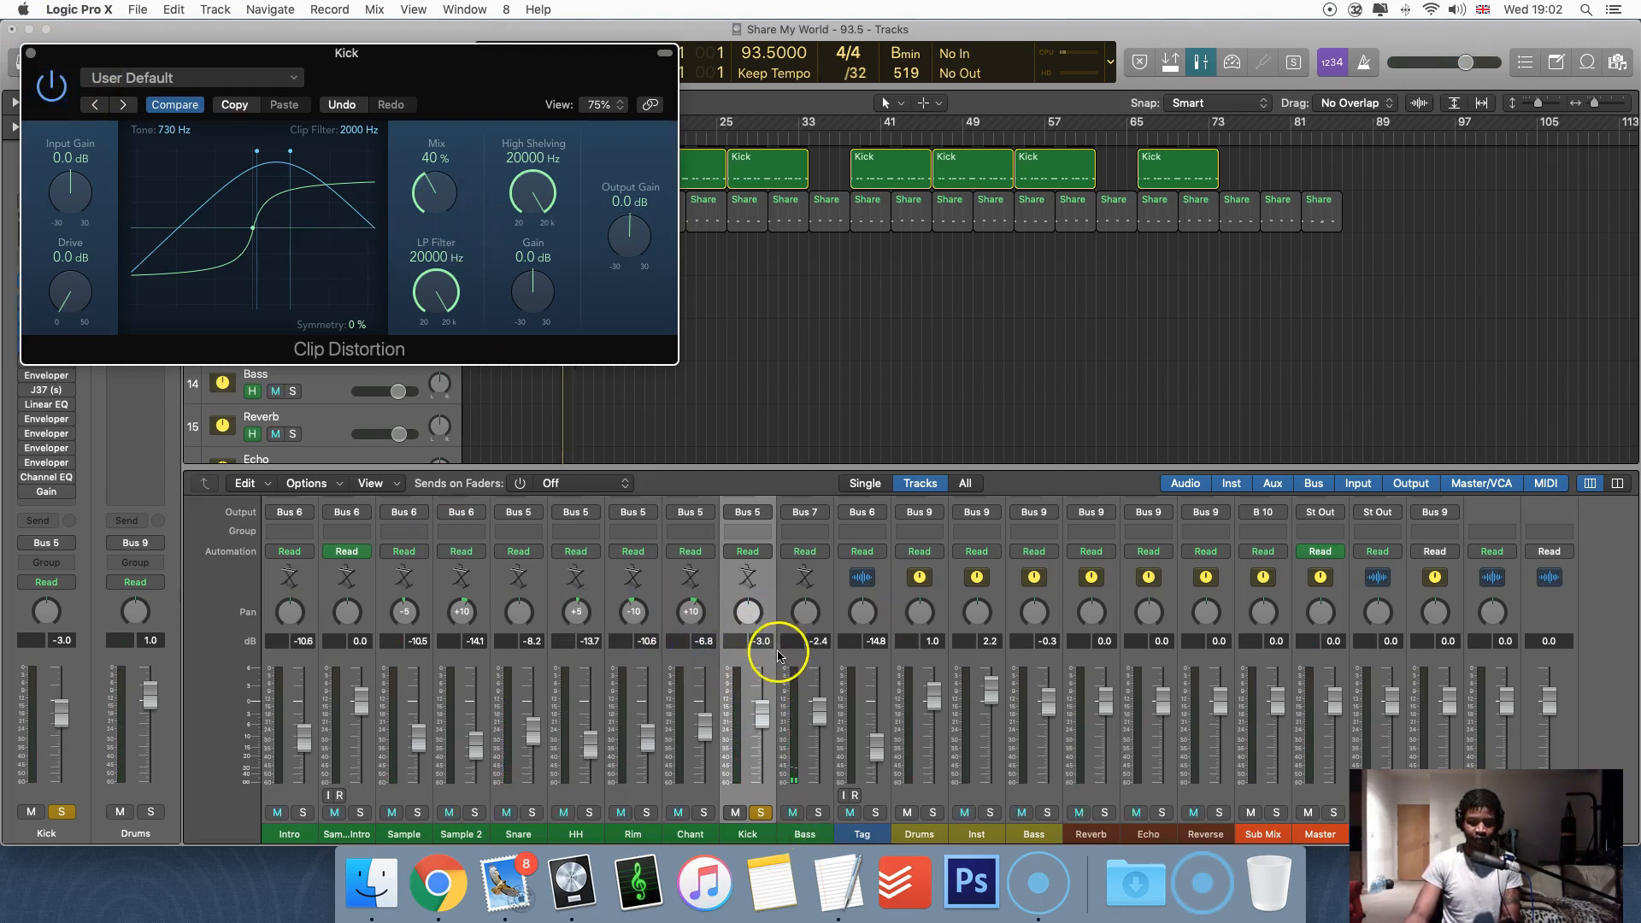
pyautogui.click(731, 681)
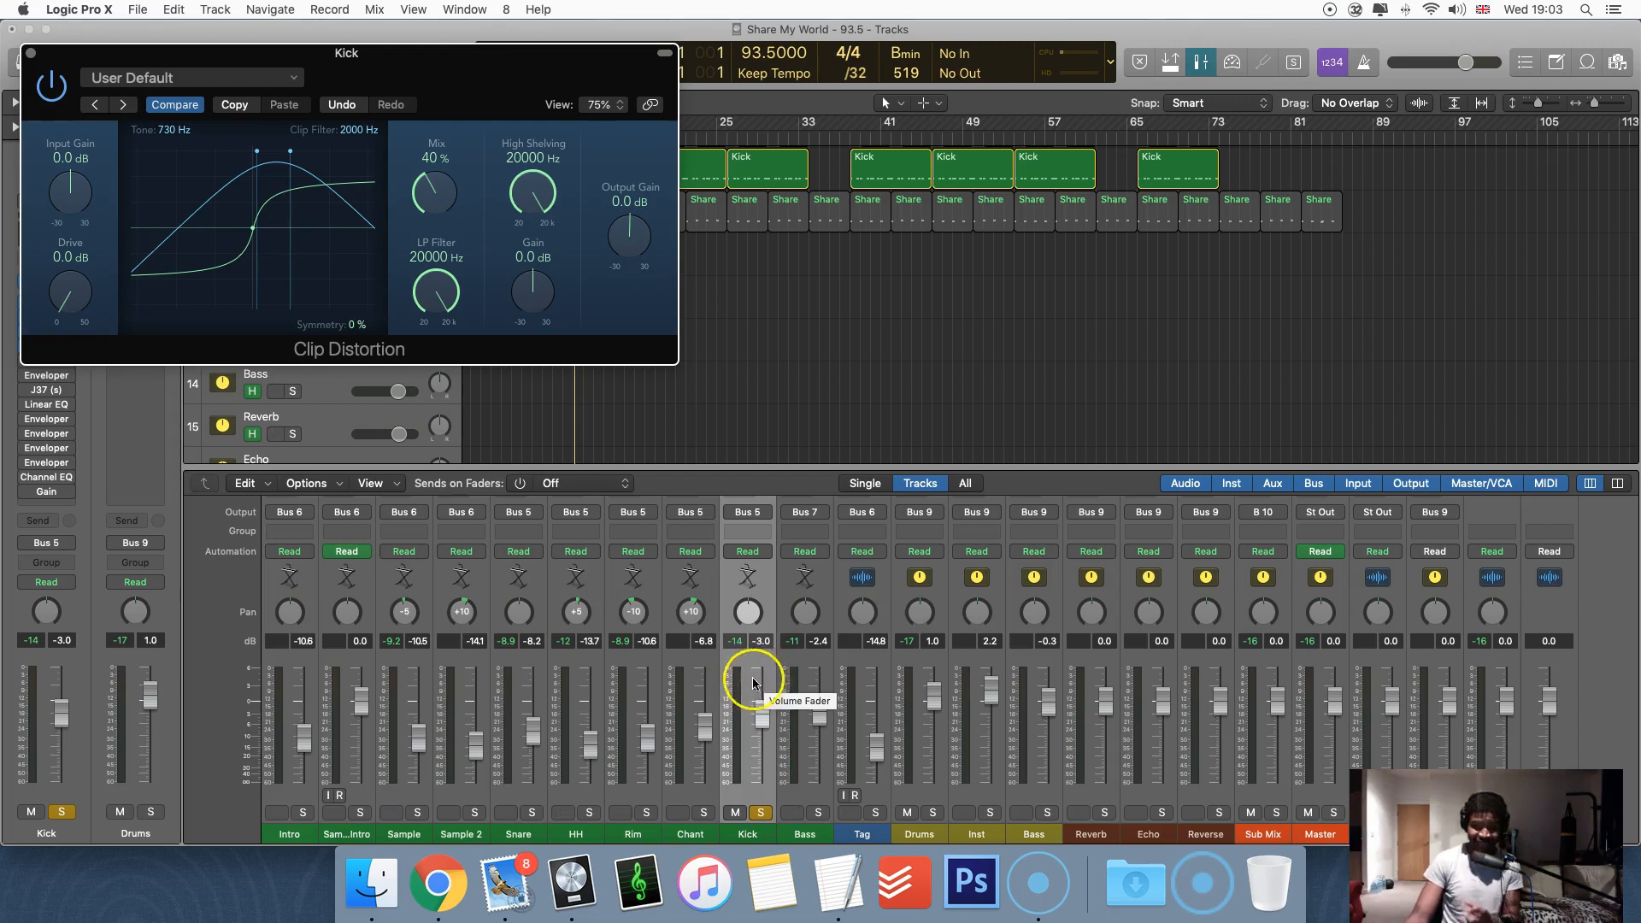
pyautogui.click(758, 708)
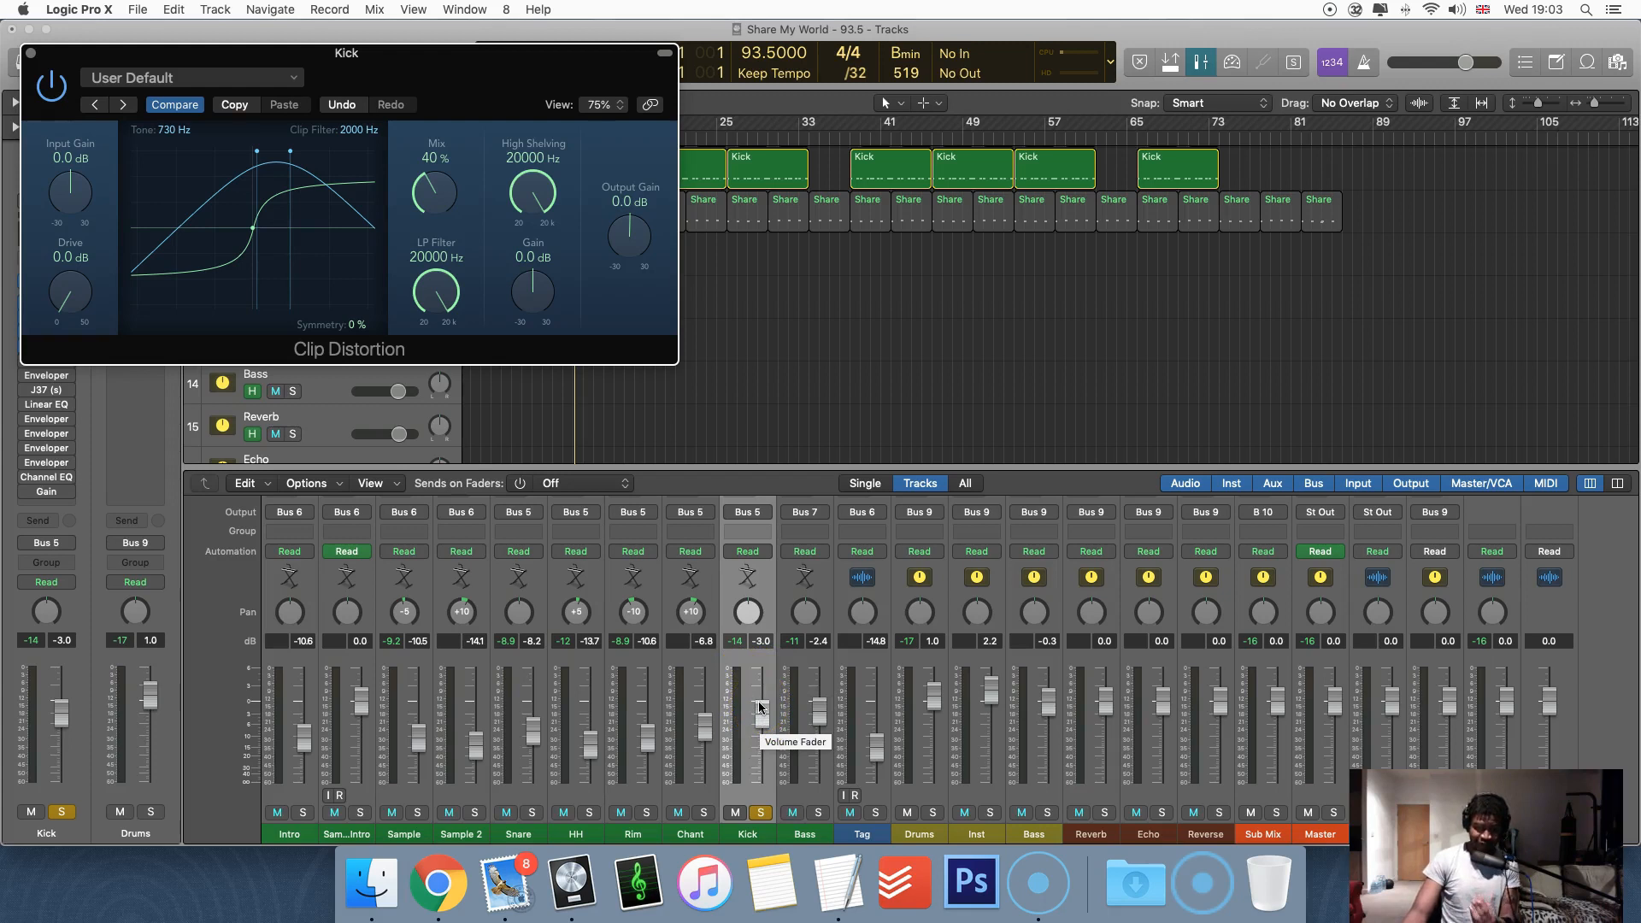
pyautogui.click(761, 708)
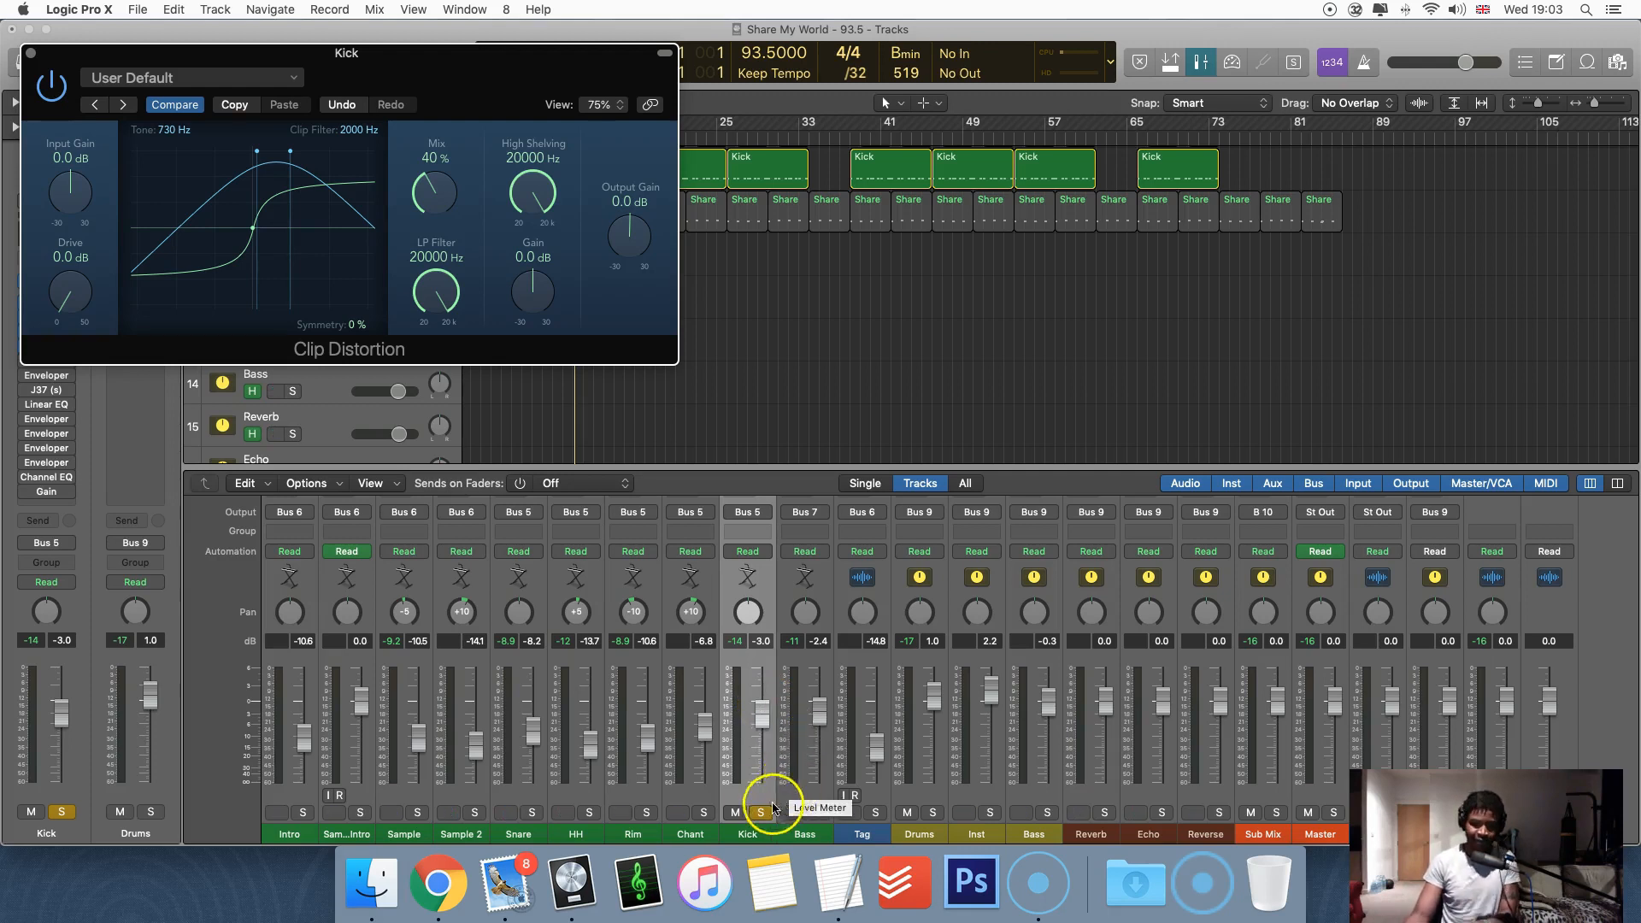
pyautogui.click(51, 90)
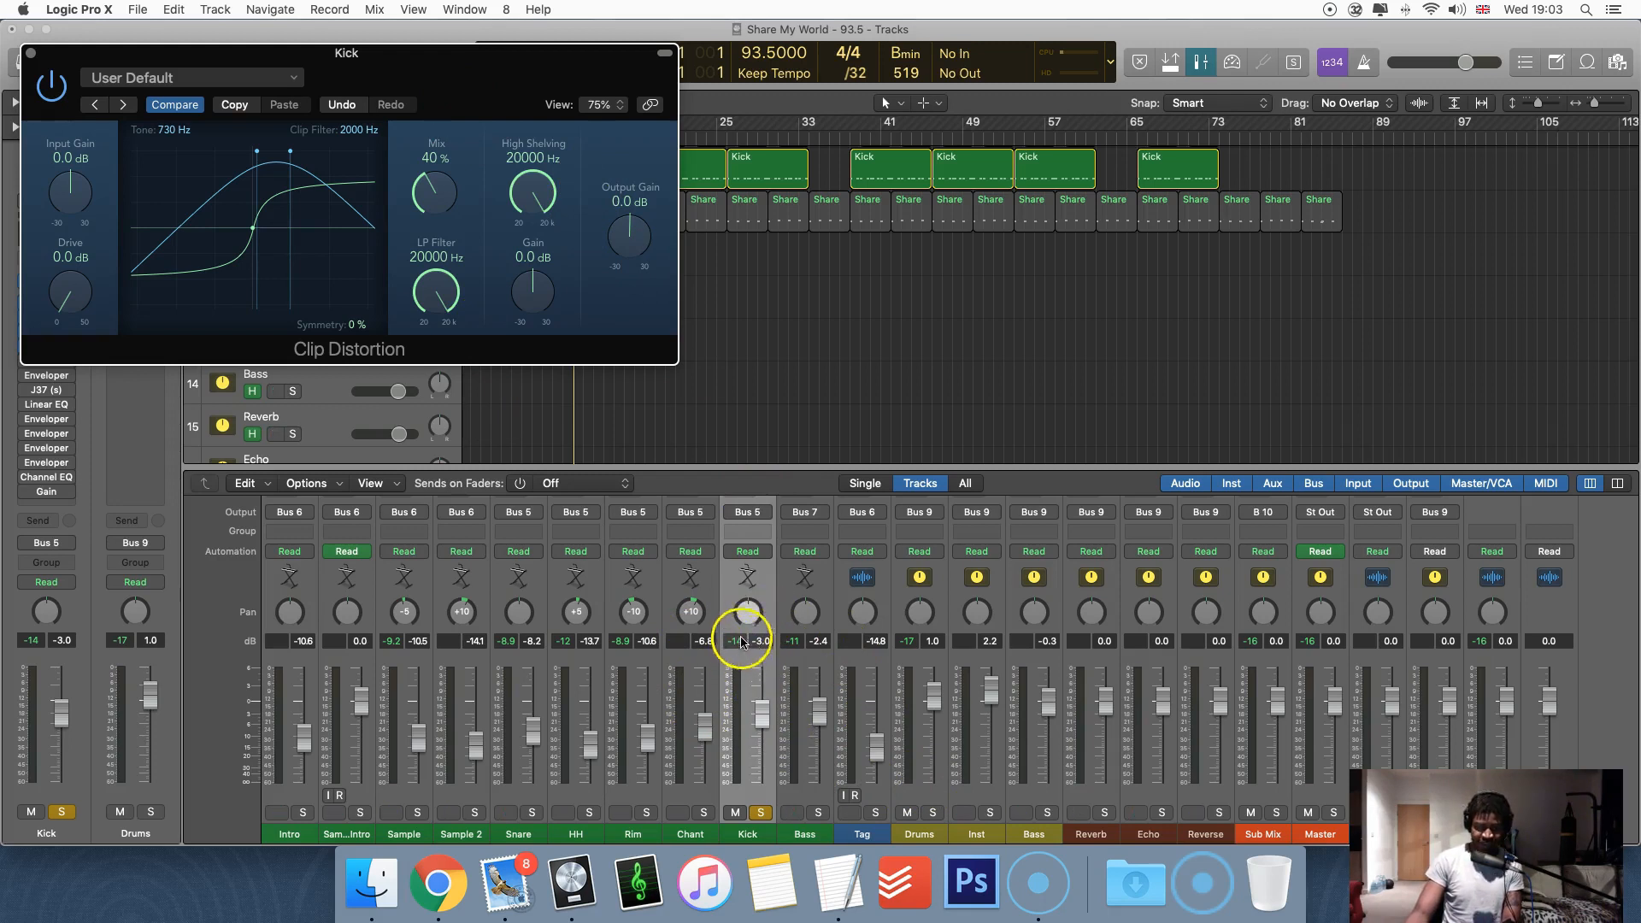
# Raise the Kick's volume fader to 0.0 dB, play the loop, and raise the fader further to 1.9 dB
pyautogui.moveTo(759, 716); pyautogui.dragTo(759, 714)
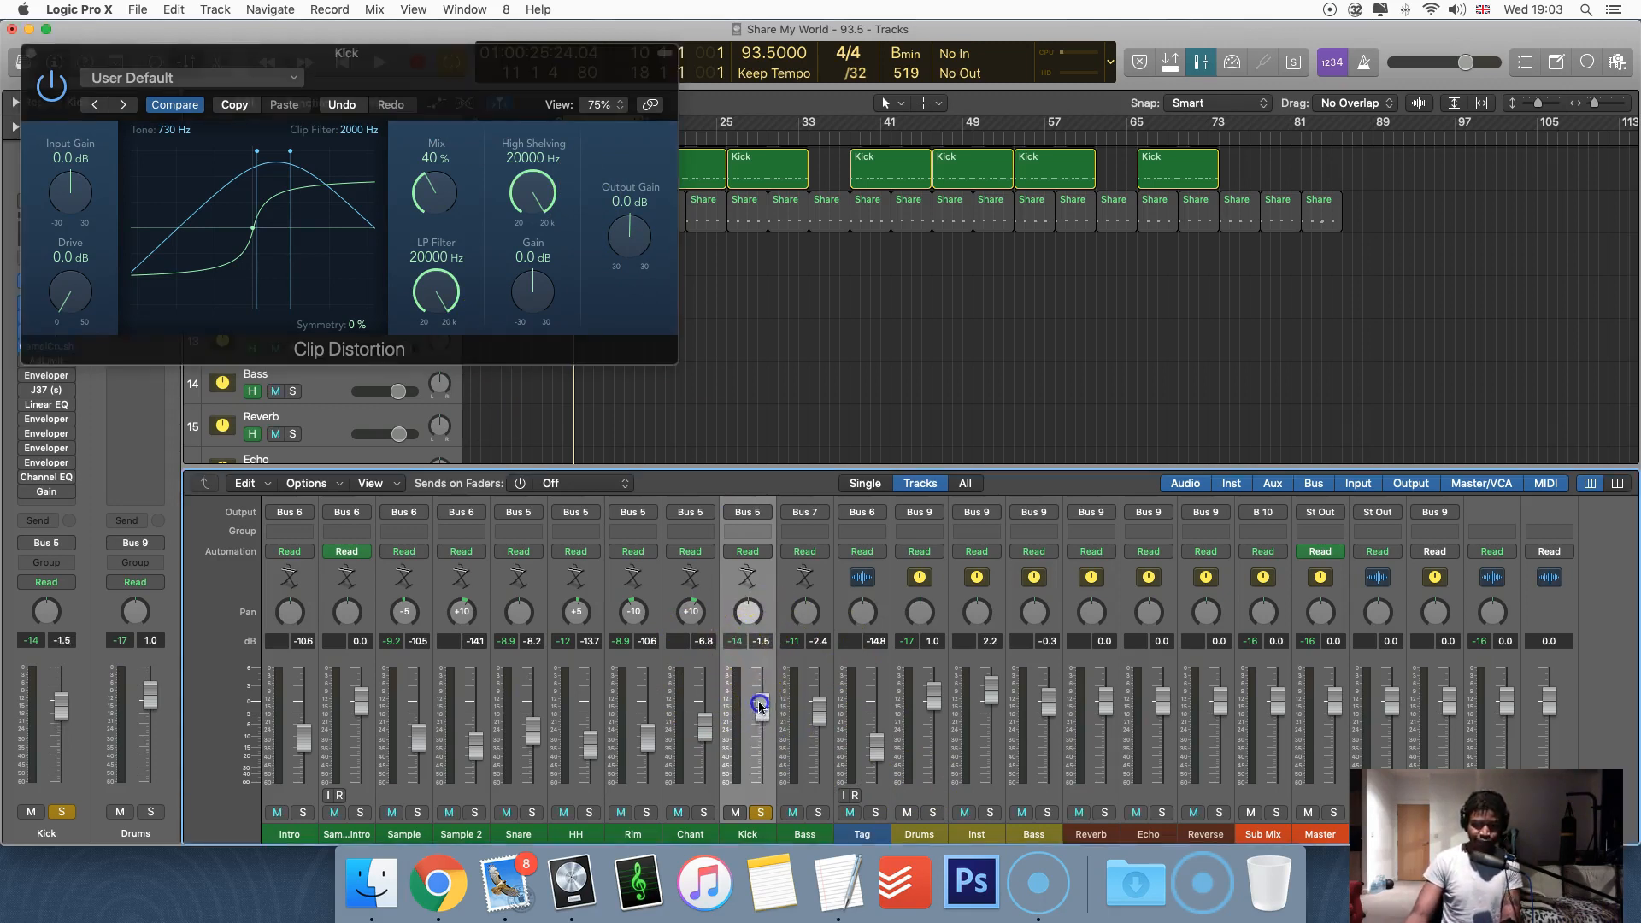
pyautogui.moveTo(757, 690); pyautogui.dragTo(755, 689)
pyautogui.press('space')
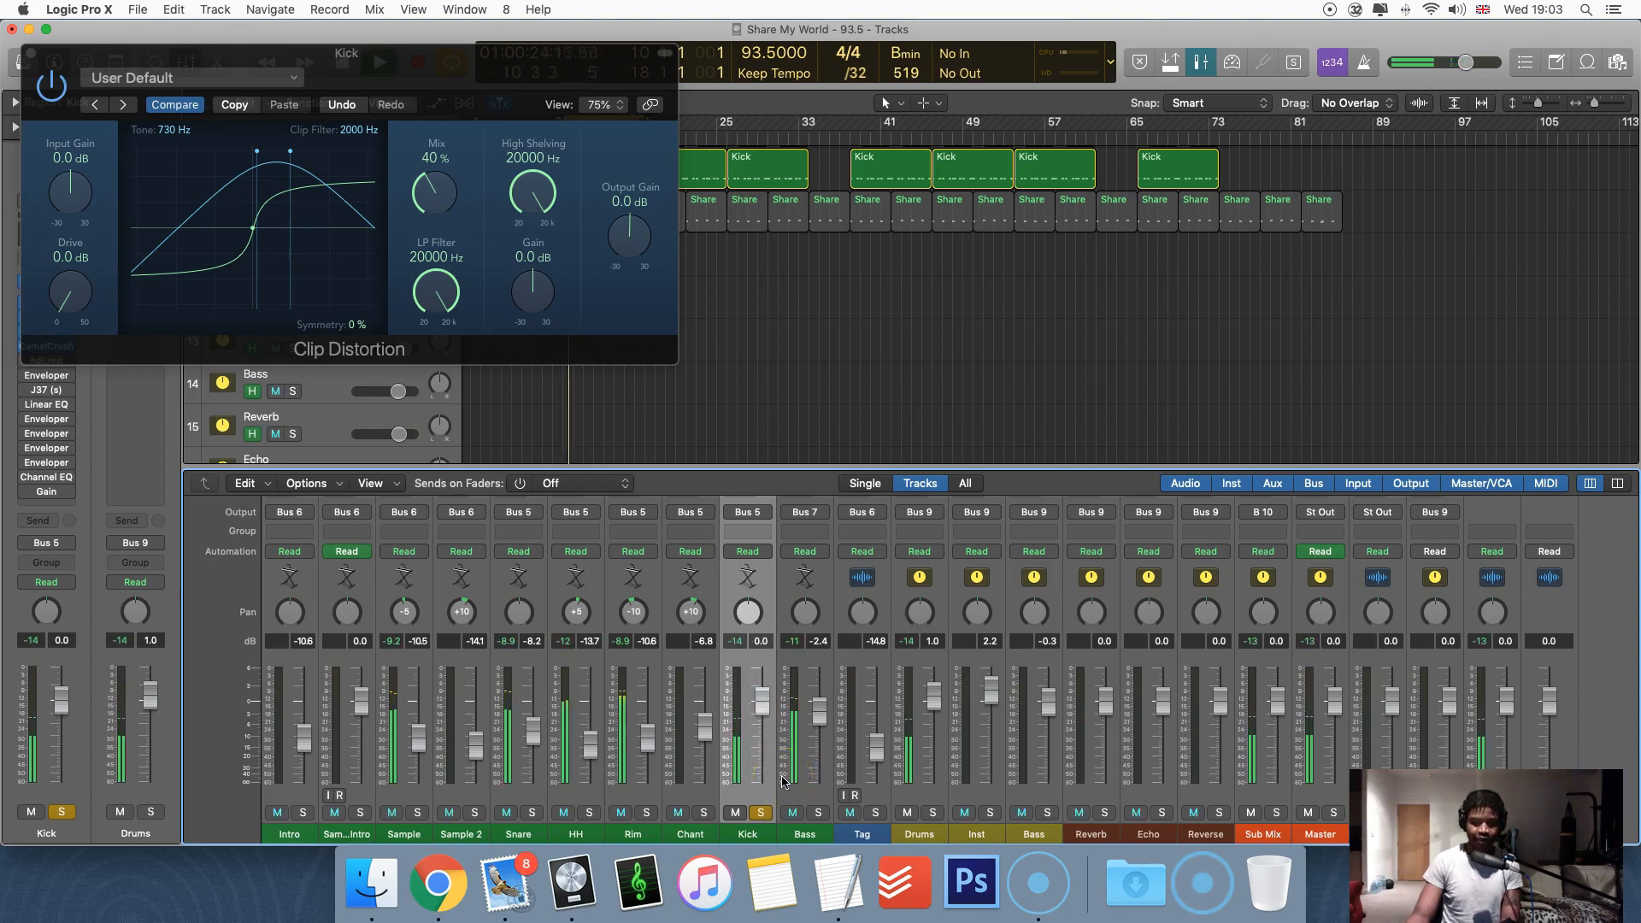
pyautogui.click(755, 731)
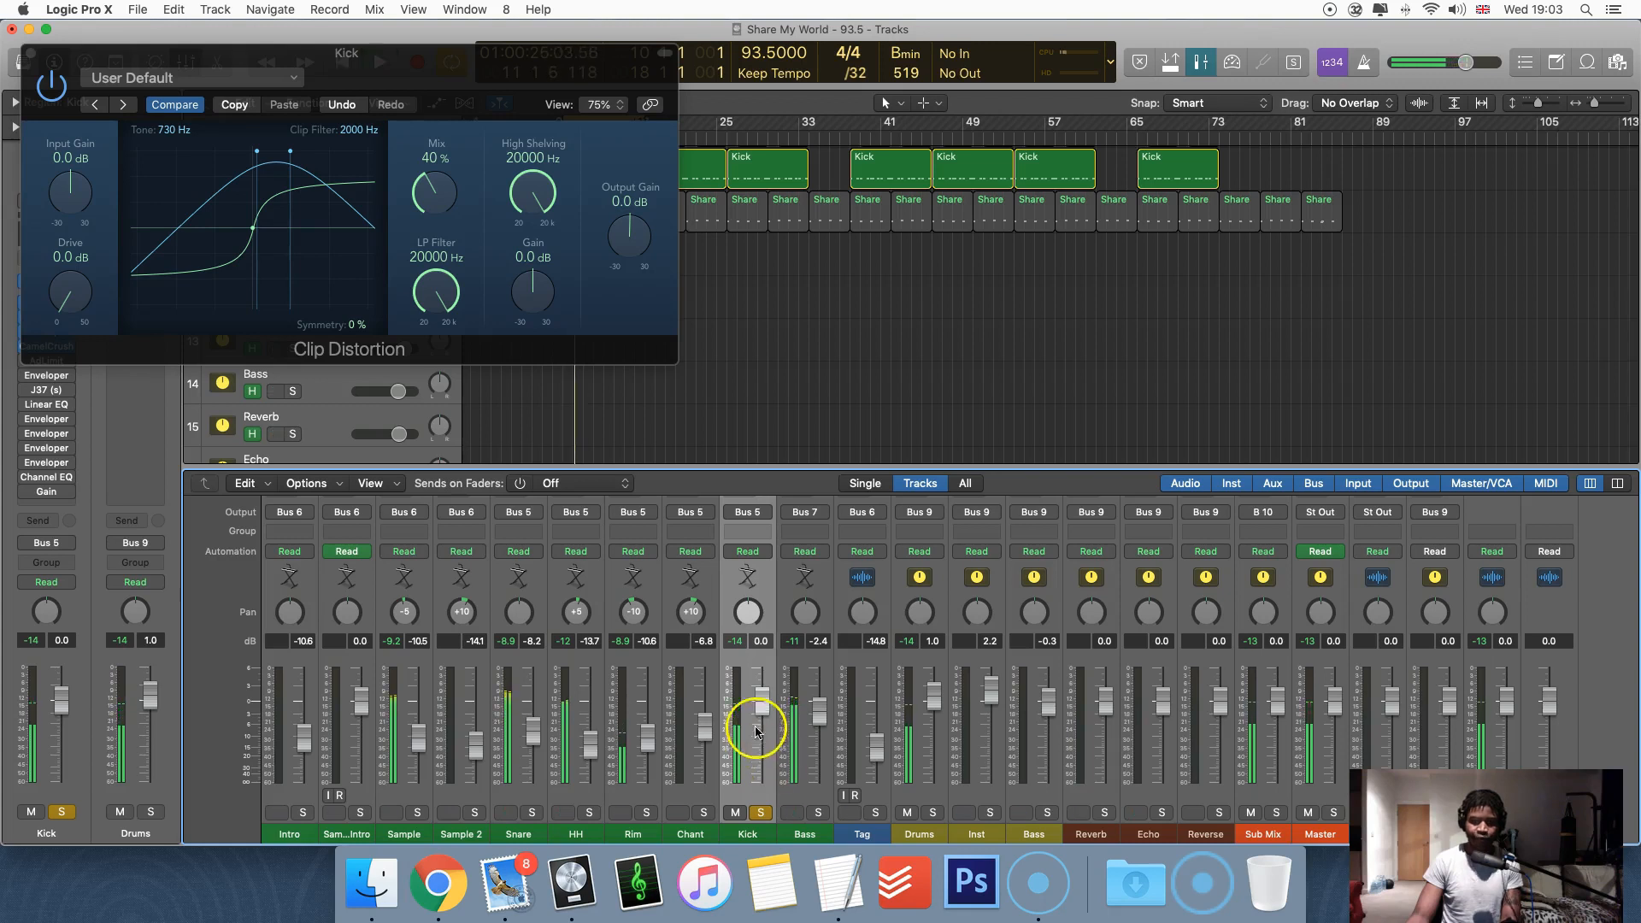
pyautogui.moveTo(761, 702); pyautogui.dragTo(758, 683)
pyautogui.click(451, 73)
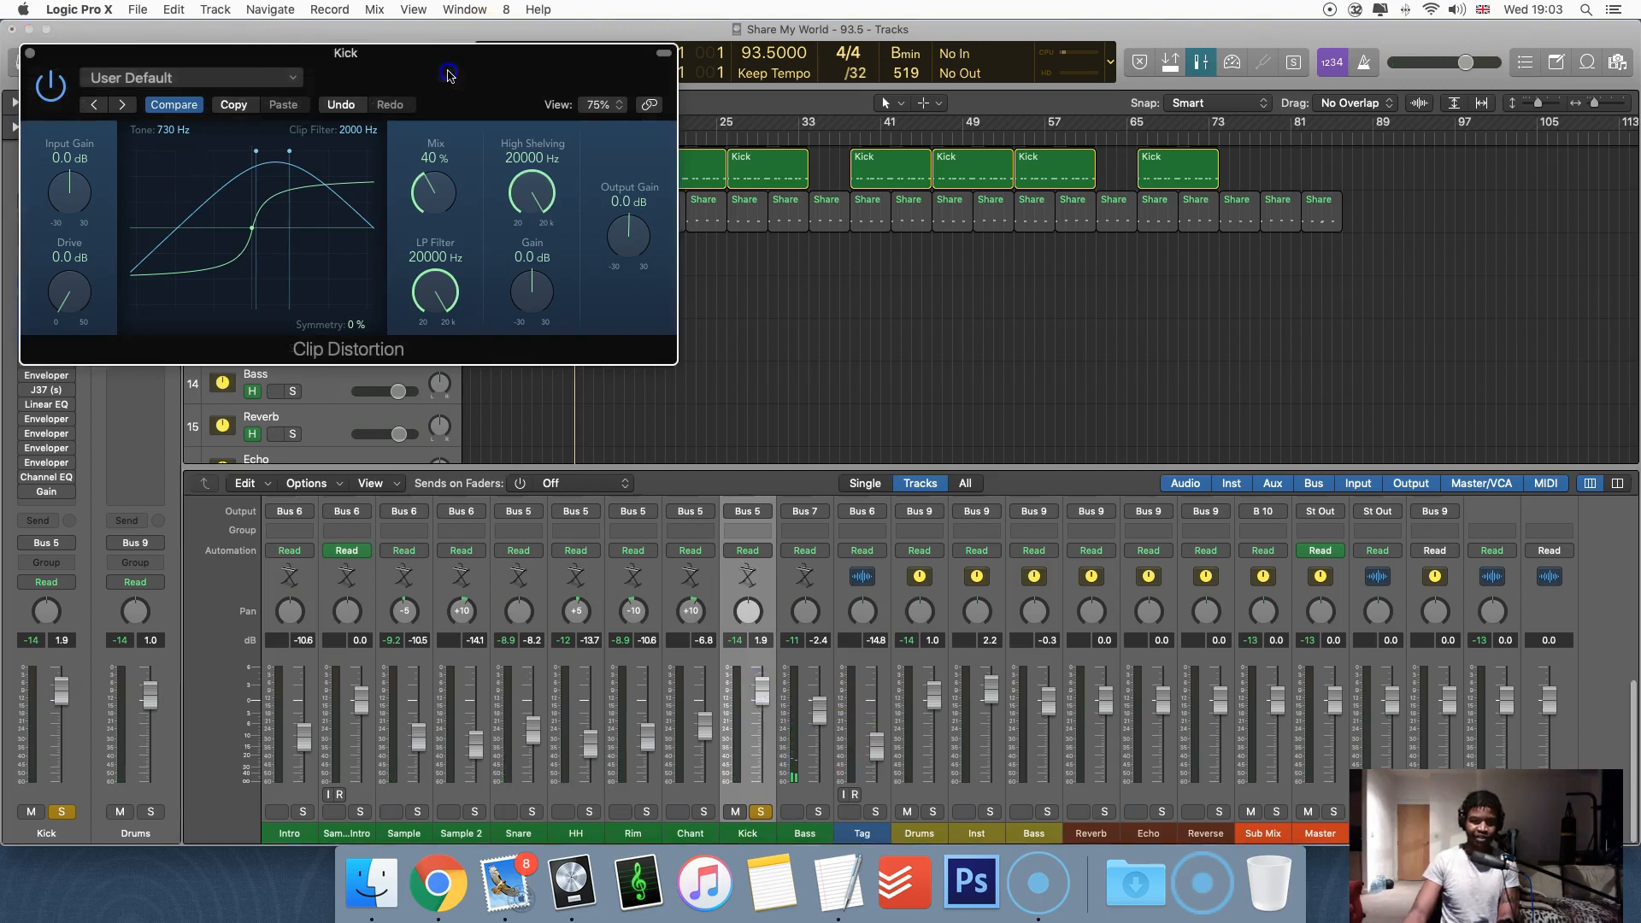
# Bypass Clip Distortion, move its window slightly and play the Kick at the raised fader level
pyautogui.click(53, 88)
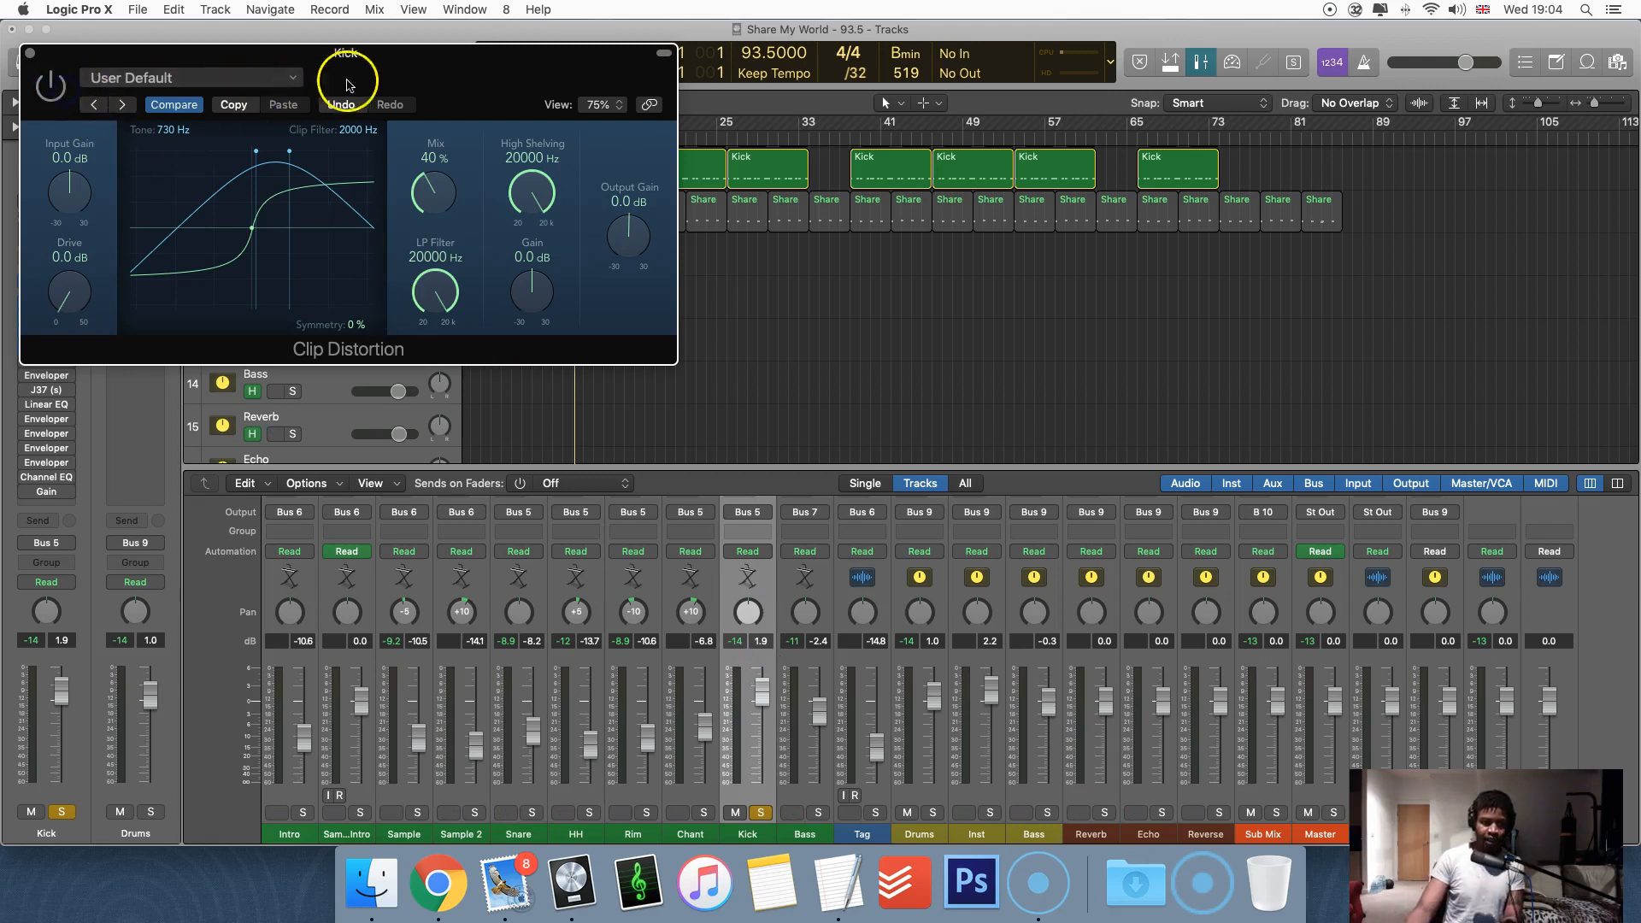
pyautogui.moveTo(352, 84); pyautogui.dragTo(360, 103)
pyautogui.press('space')
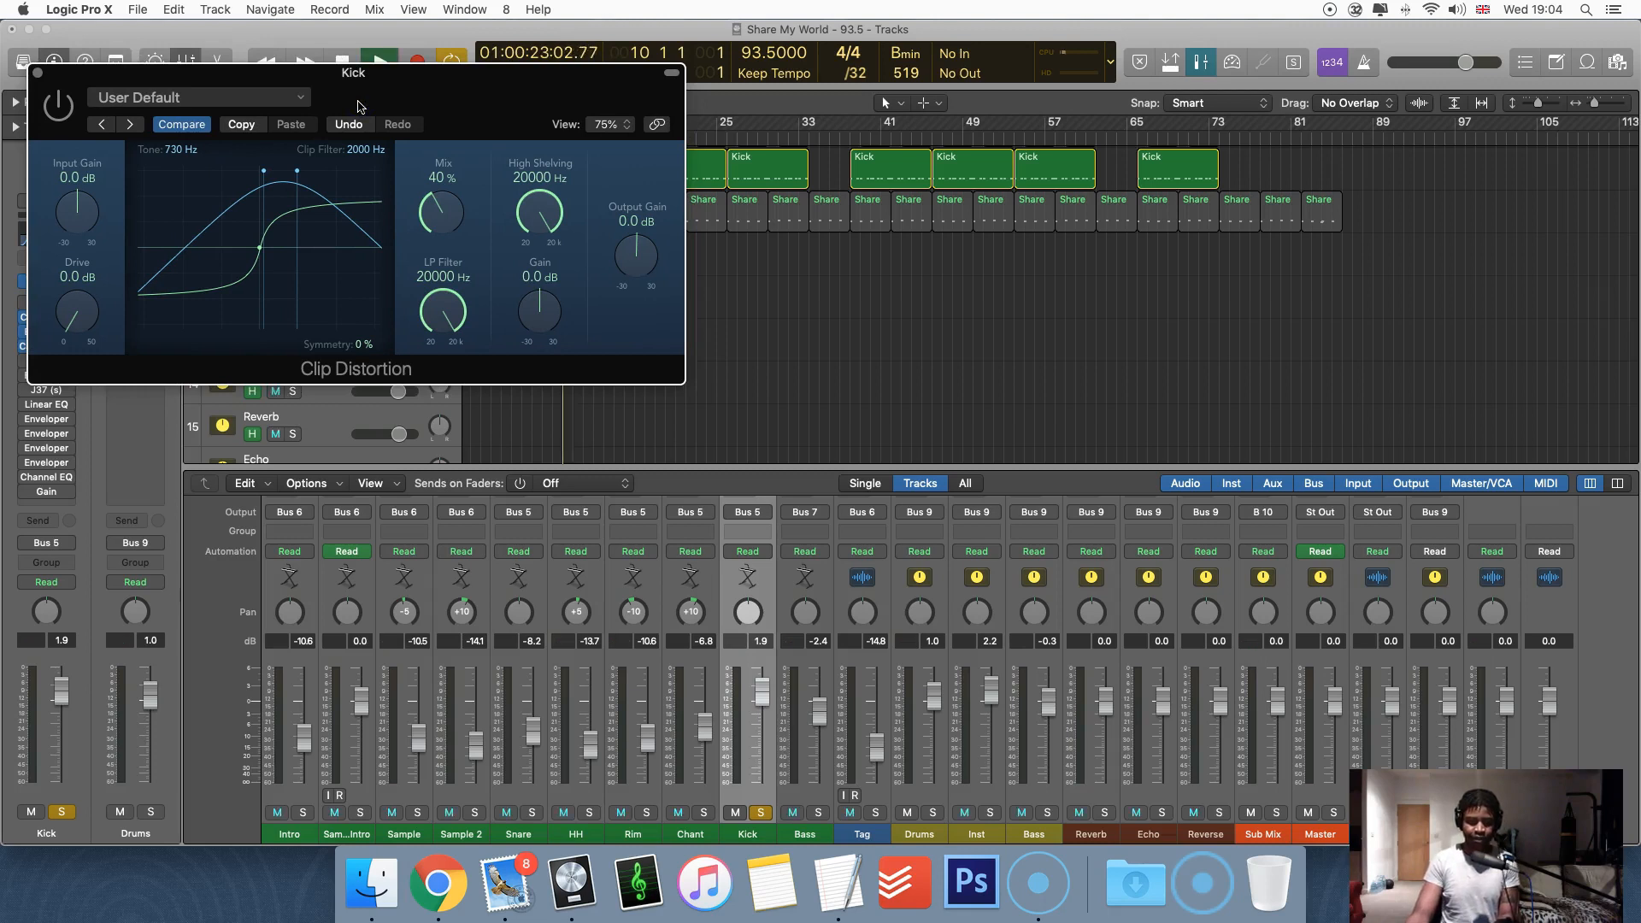
# Turn Clip Distortion back on for the Kick and stop playback
pyautogui.click(321, 107)
pyautogui.click(60, 105)
pyautogui.click(65, 105)
pyautogui.click(513, 98)
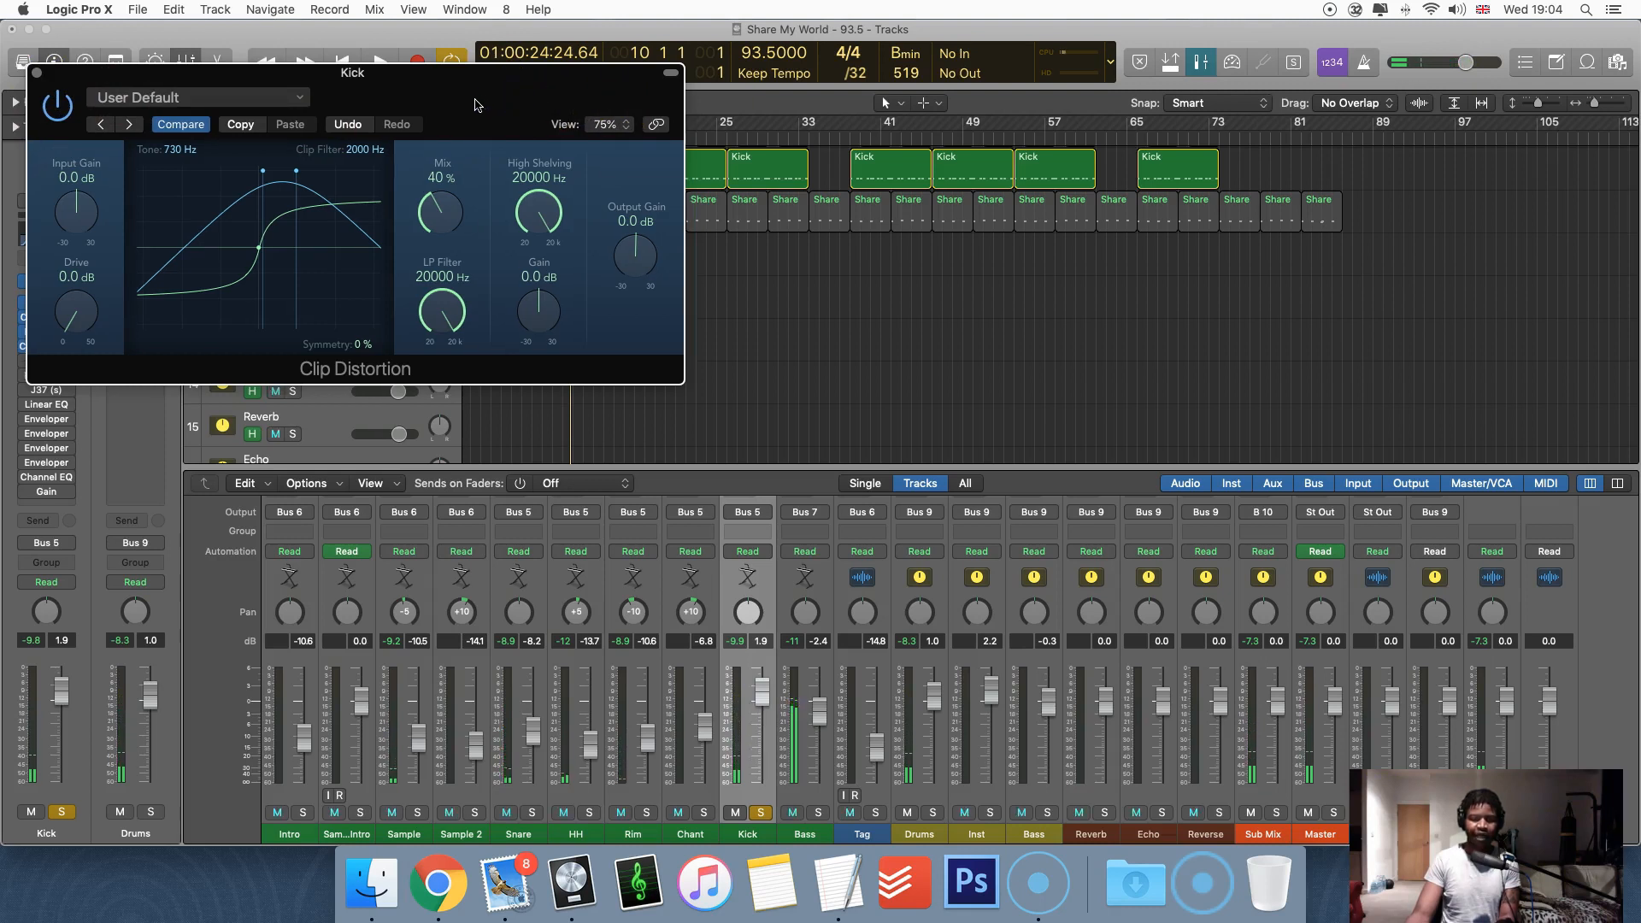
# Play the soloed Kick loop while switching Clip Distortion off and on repeatedly to compare the sound
pyautogui.click(819, 504)
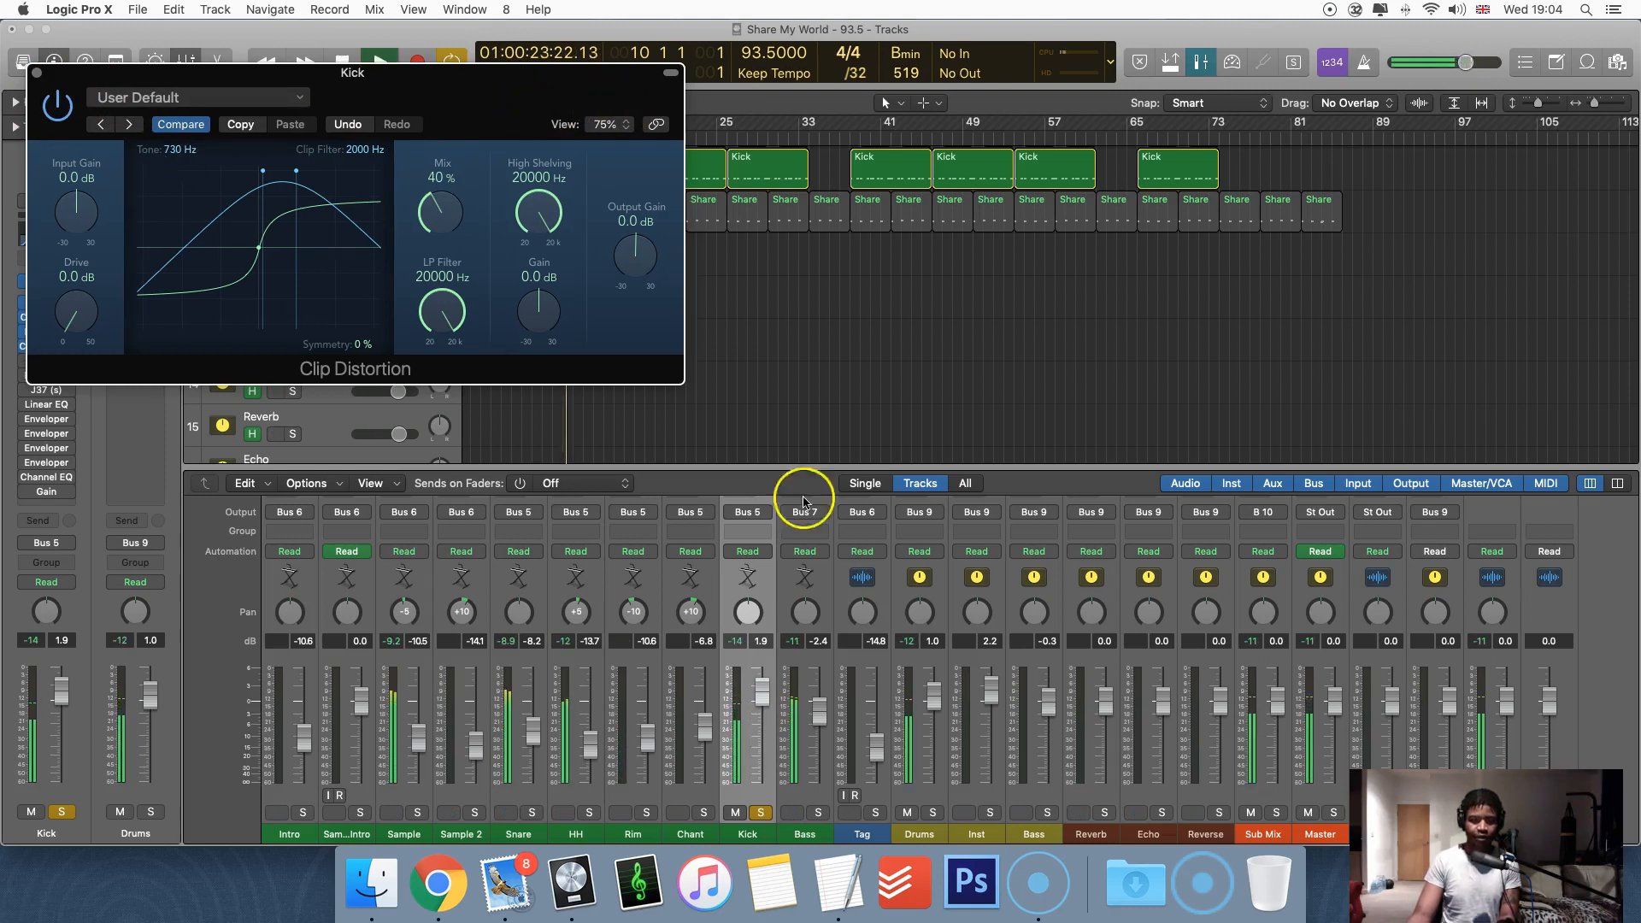
pyautogui.click(56, 104)
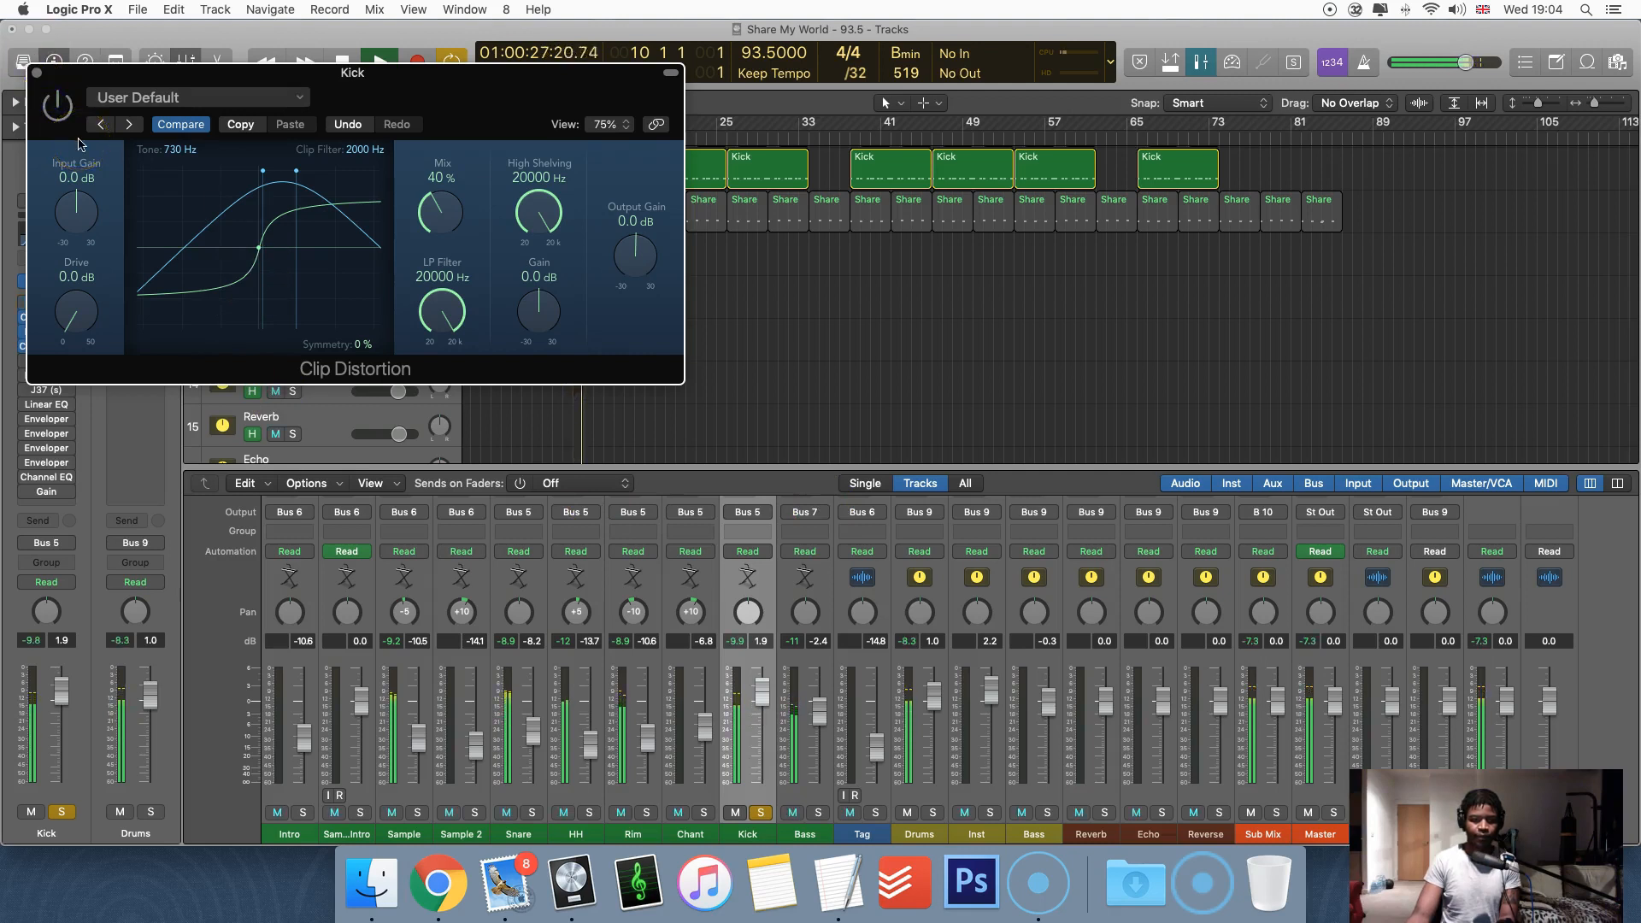
pyautogui.click(57, 104)
pyautogui.click(134, 221)
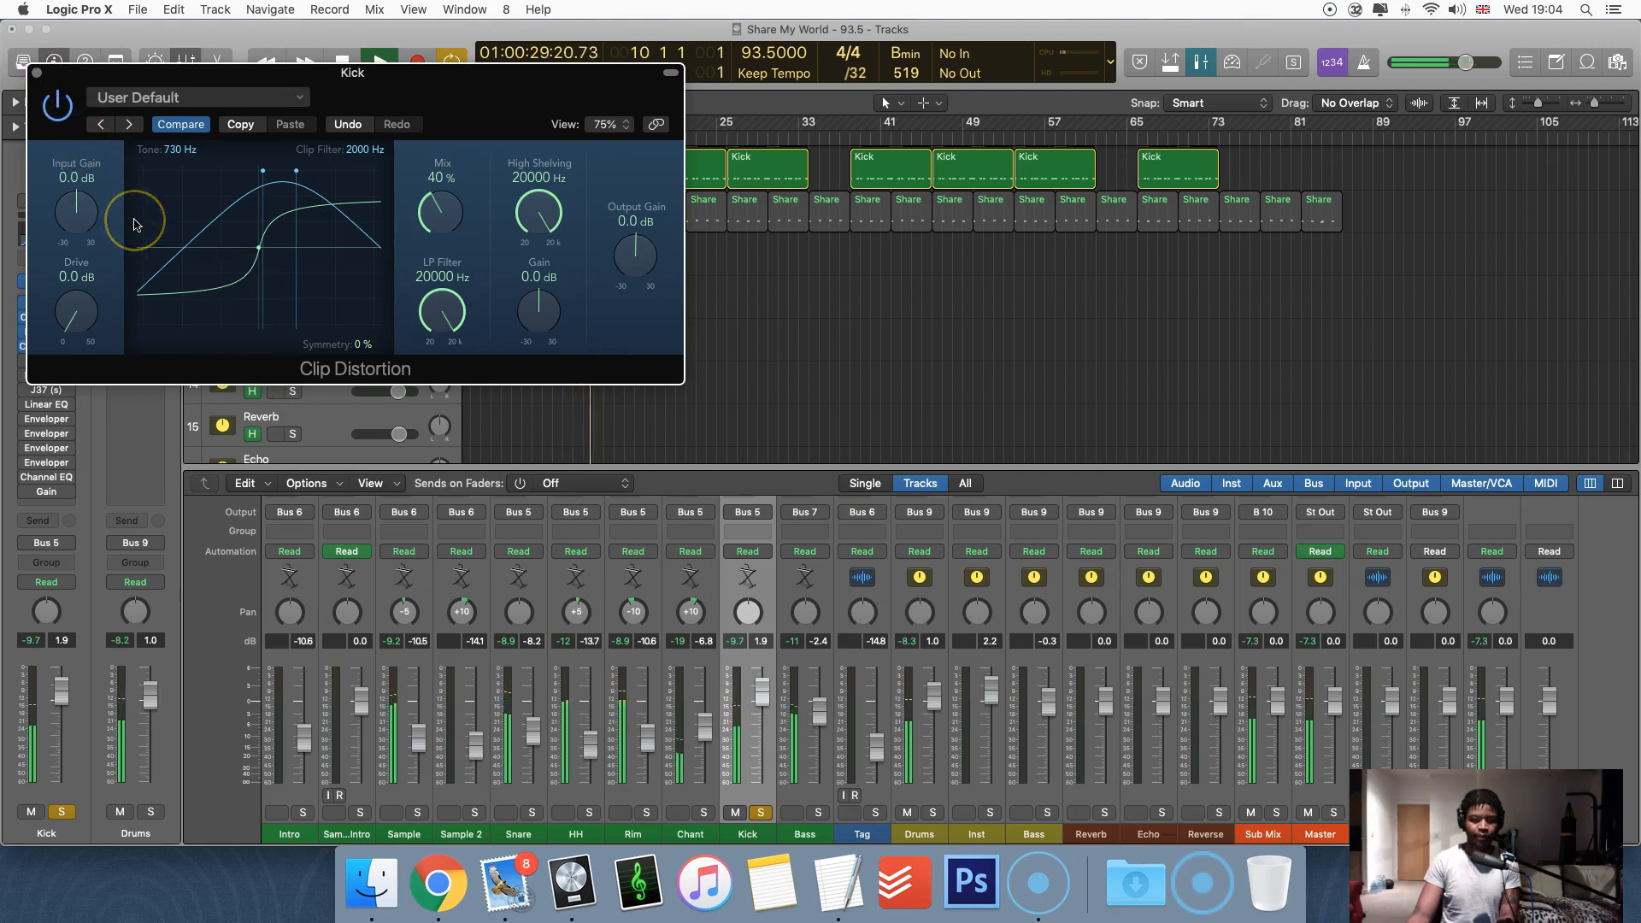
pyautogui.click(55, 101)
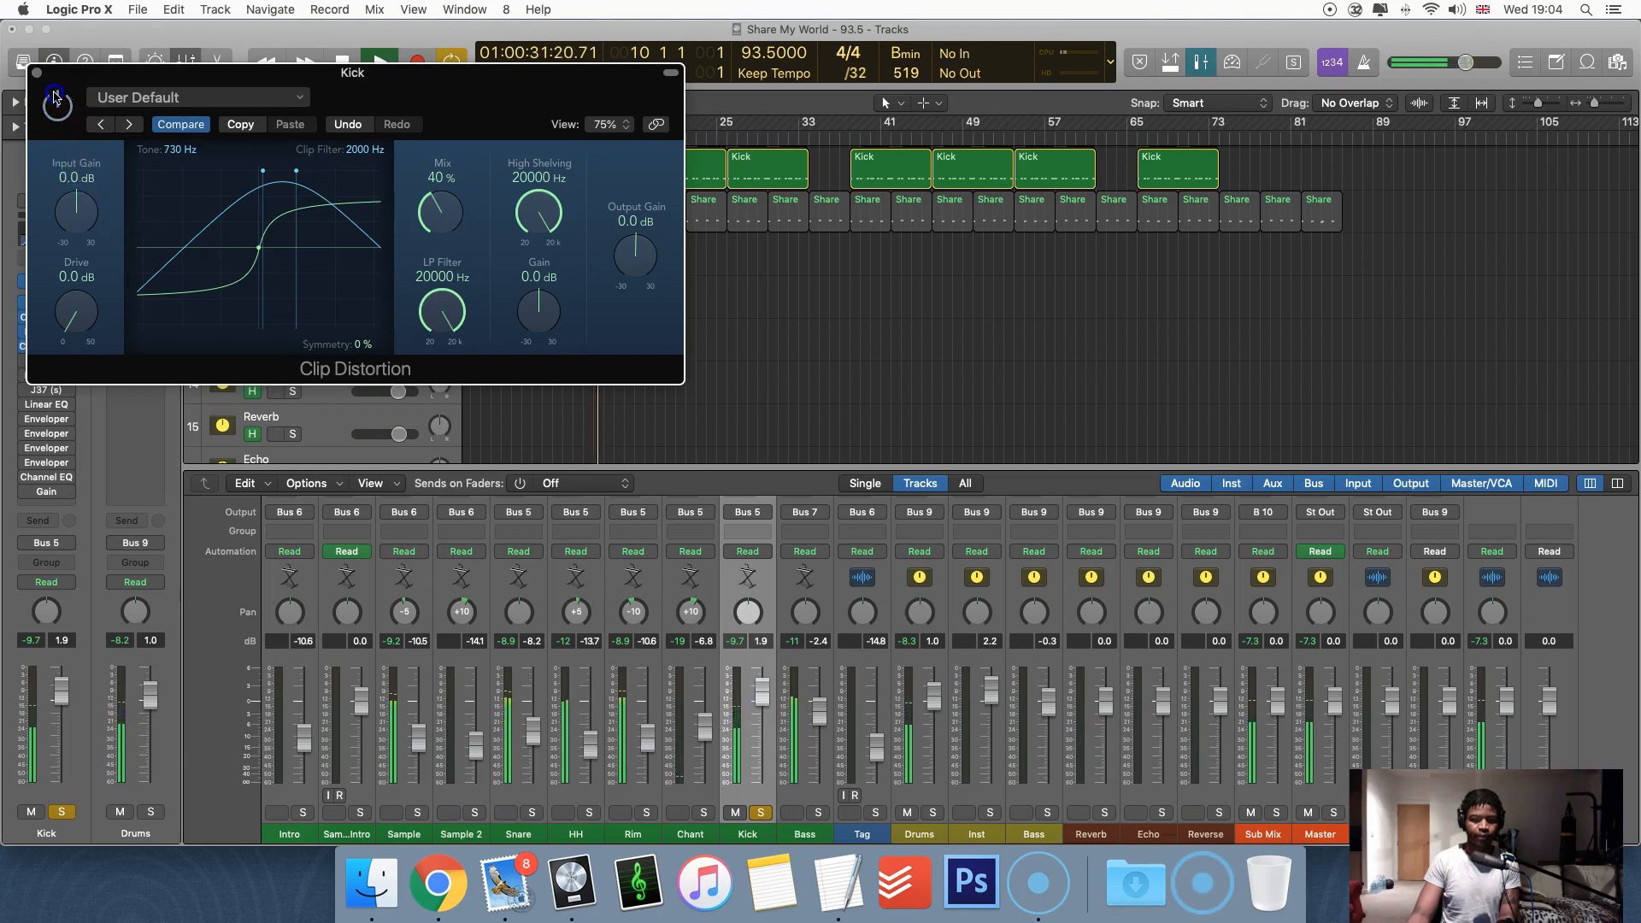
pyautogui.click(56, 104)
# Try the Kick's volume fader at 5.7 dB during playback, then bring it back down to 1.9 dB
pyautogui.moveTo(761, 692); pyautogui.dragTo(763, 670)
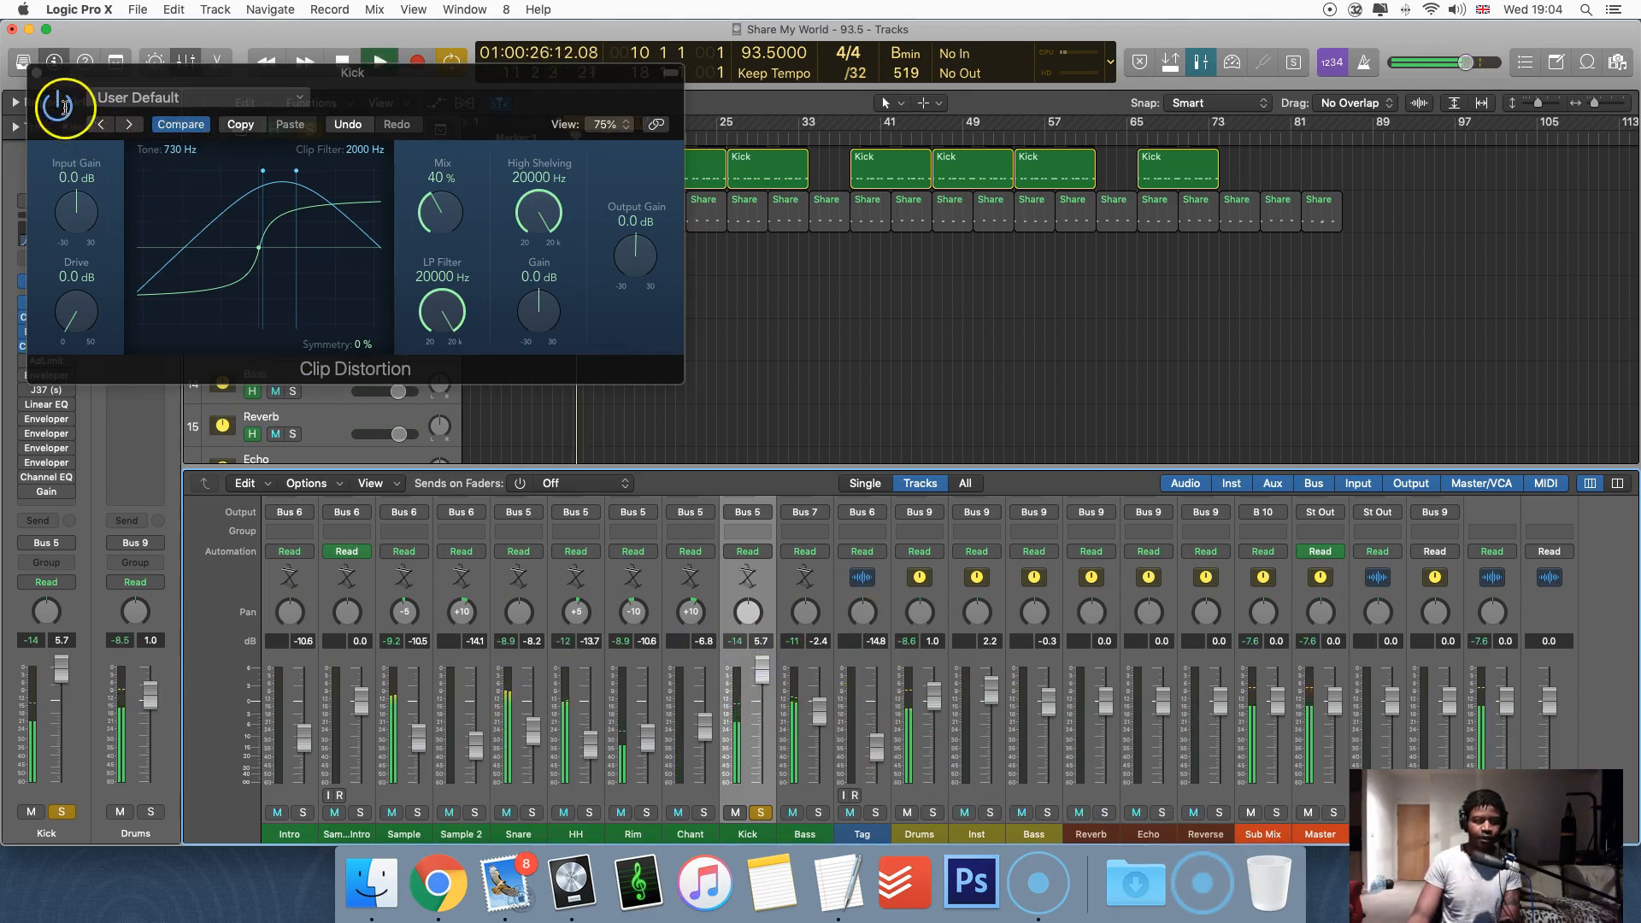
pyautogui.moveTo(759, 671); pyautogui.dragTo(761, 703)
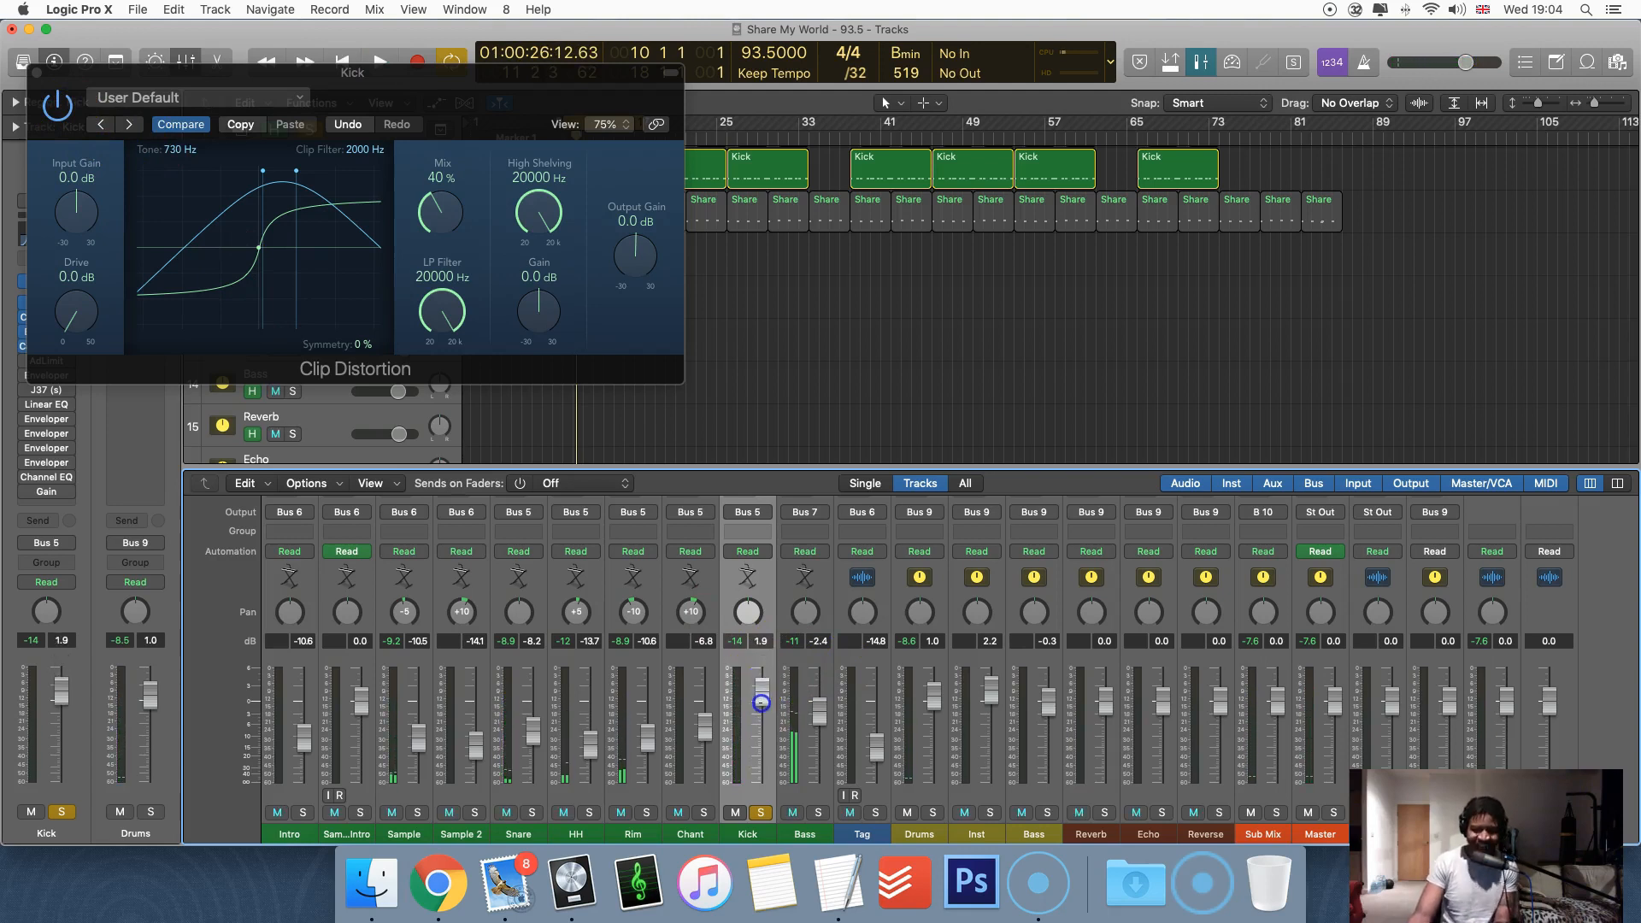
pyautogui.click(431, 104)
pyautogui.click(449, 171)
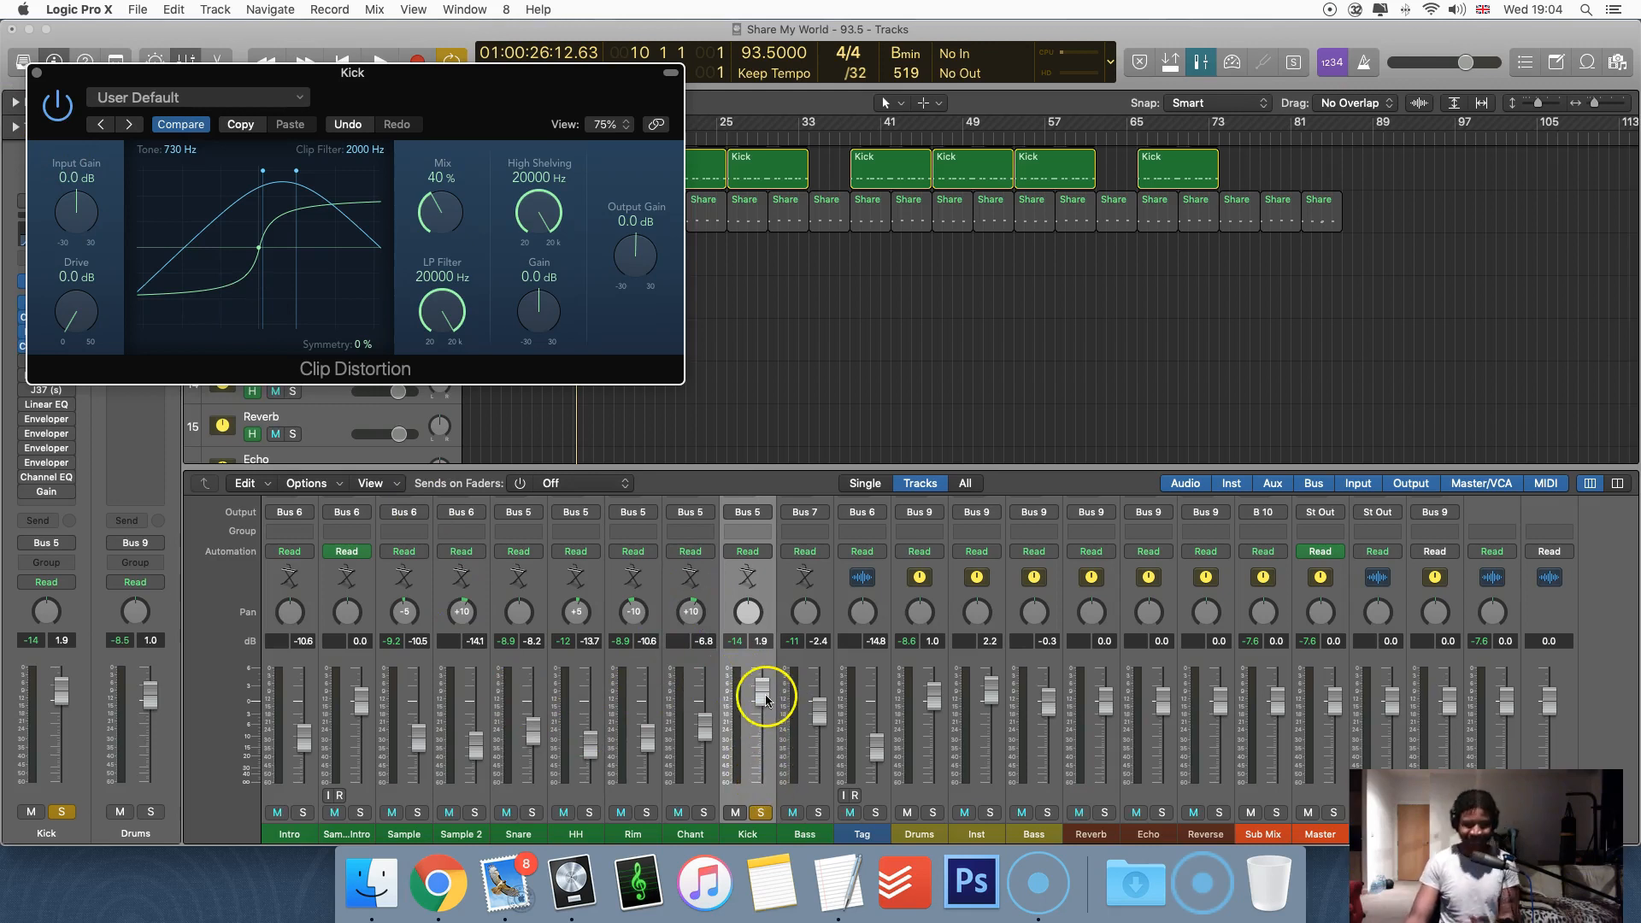
# Set Clip Distortion's output gain to +5.0 dB and lower the Kick's volume fader to -3.0 dB
pyautogui.moveTo(643, 272); pyautogui.dragTo(643, 265)
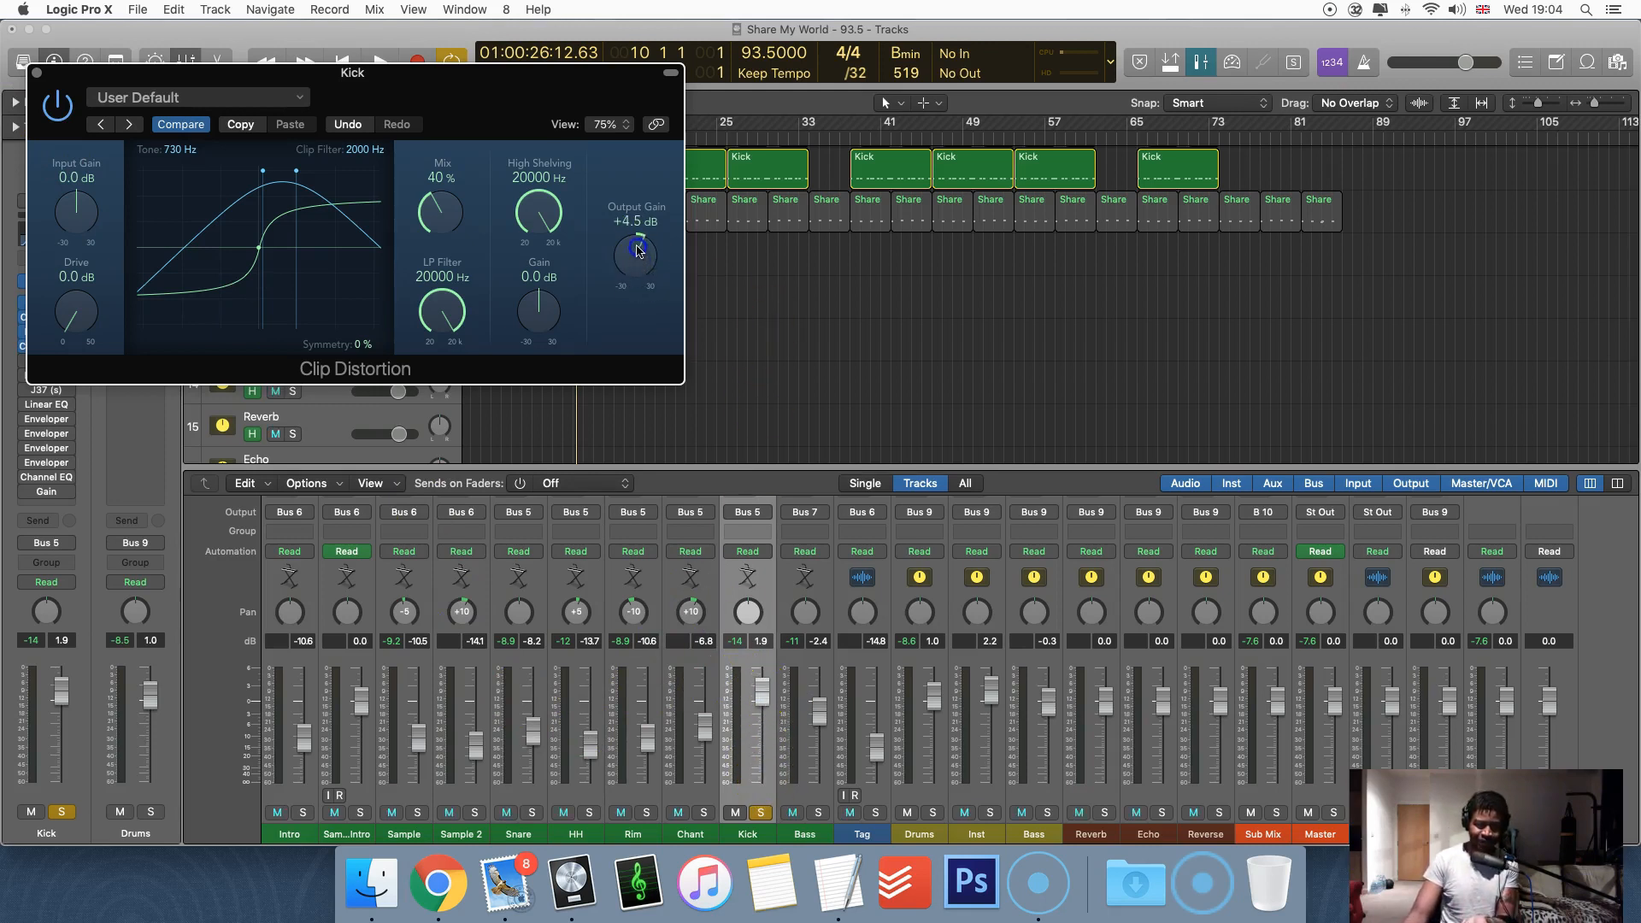
pyautogui.moveTo(759, 690); pyautogui.dragTo(755, 734)
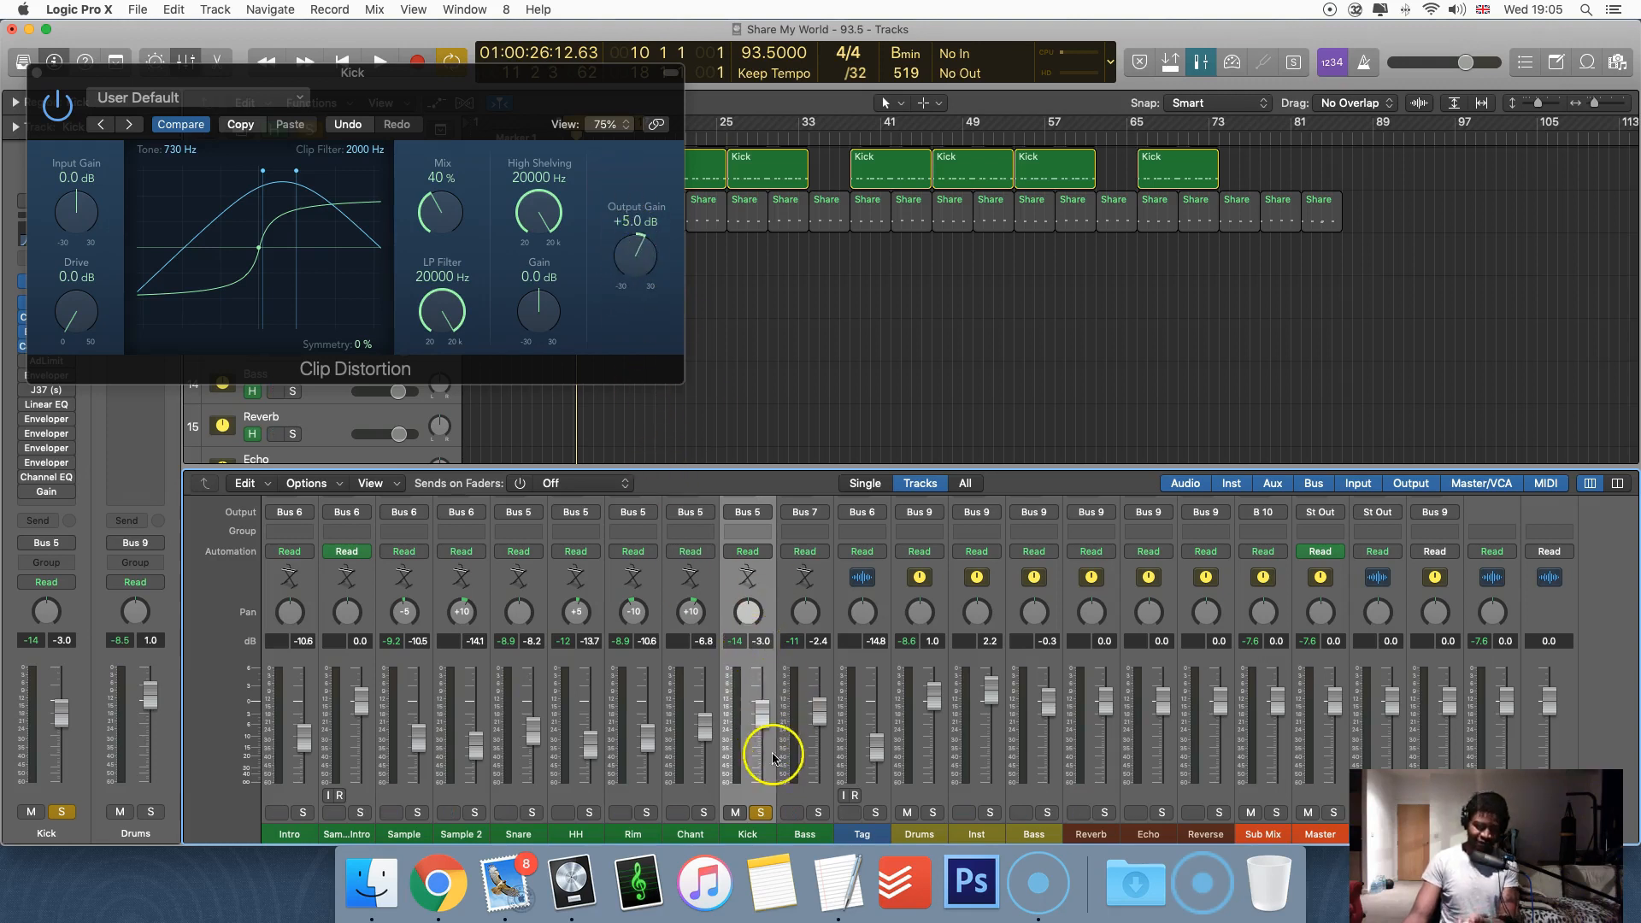
pyautogui.click(69, 106)
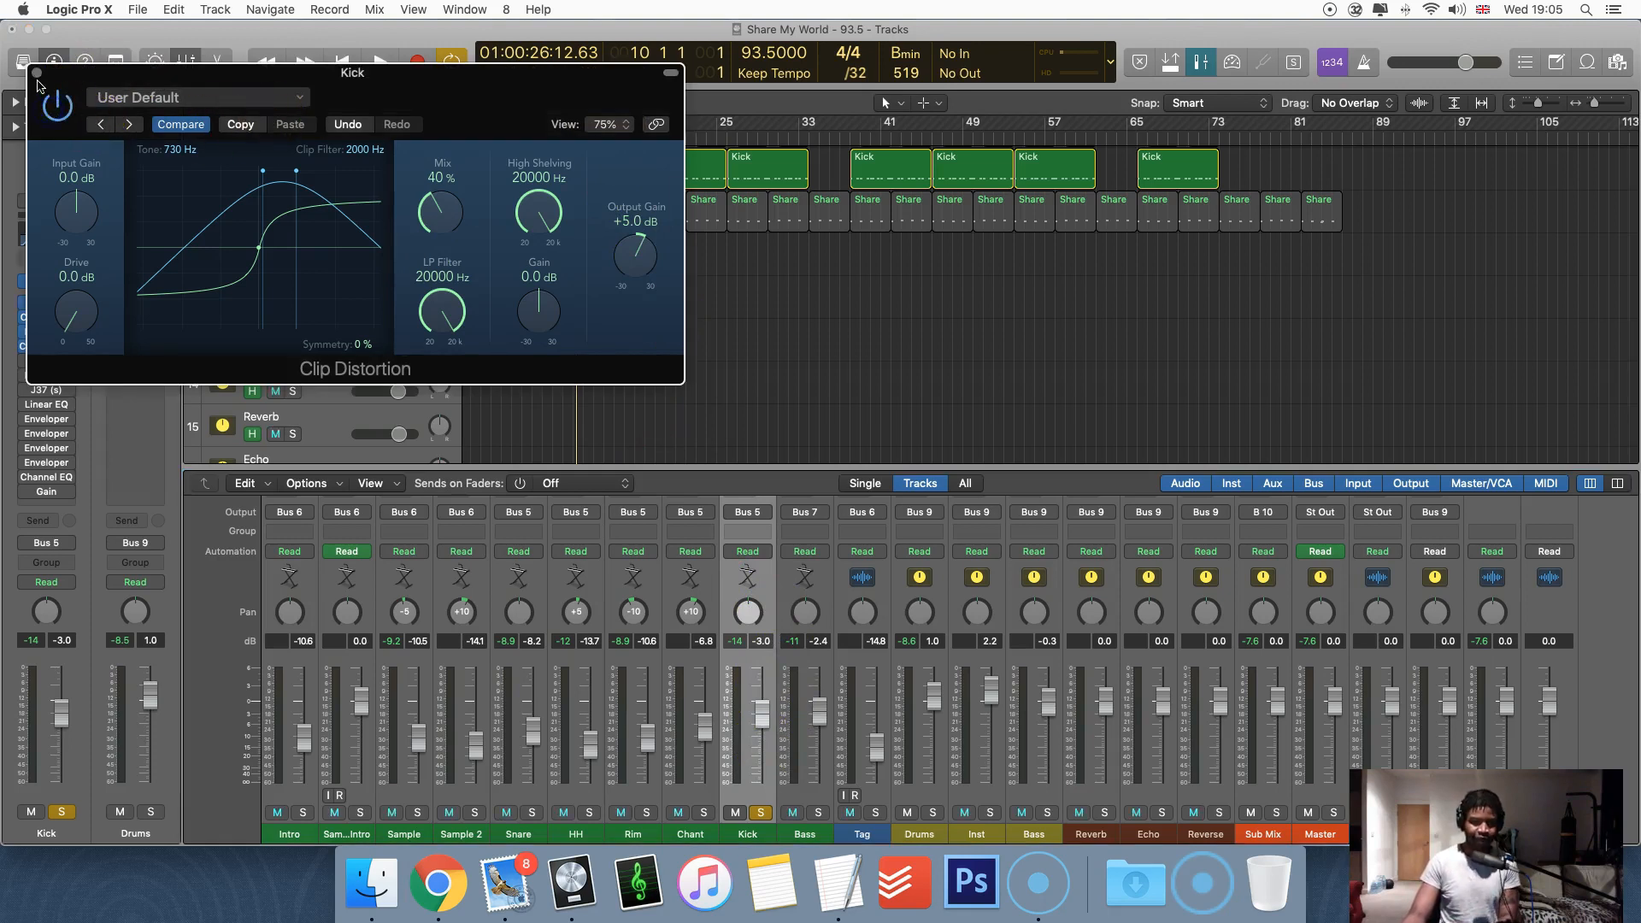
# Move the Clip Distortion window off the channel strips and play the Kick loop with the effect bypassed and again with it enabled
pyautogui.moveTo(453, 100); pyautogui.dragTo(876, 135)
pyautogui.click(475, 147)
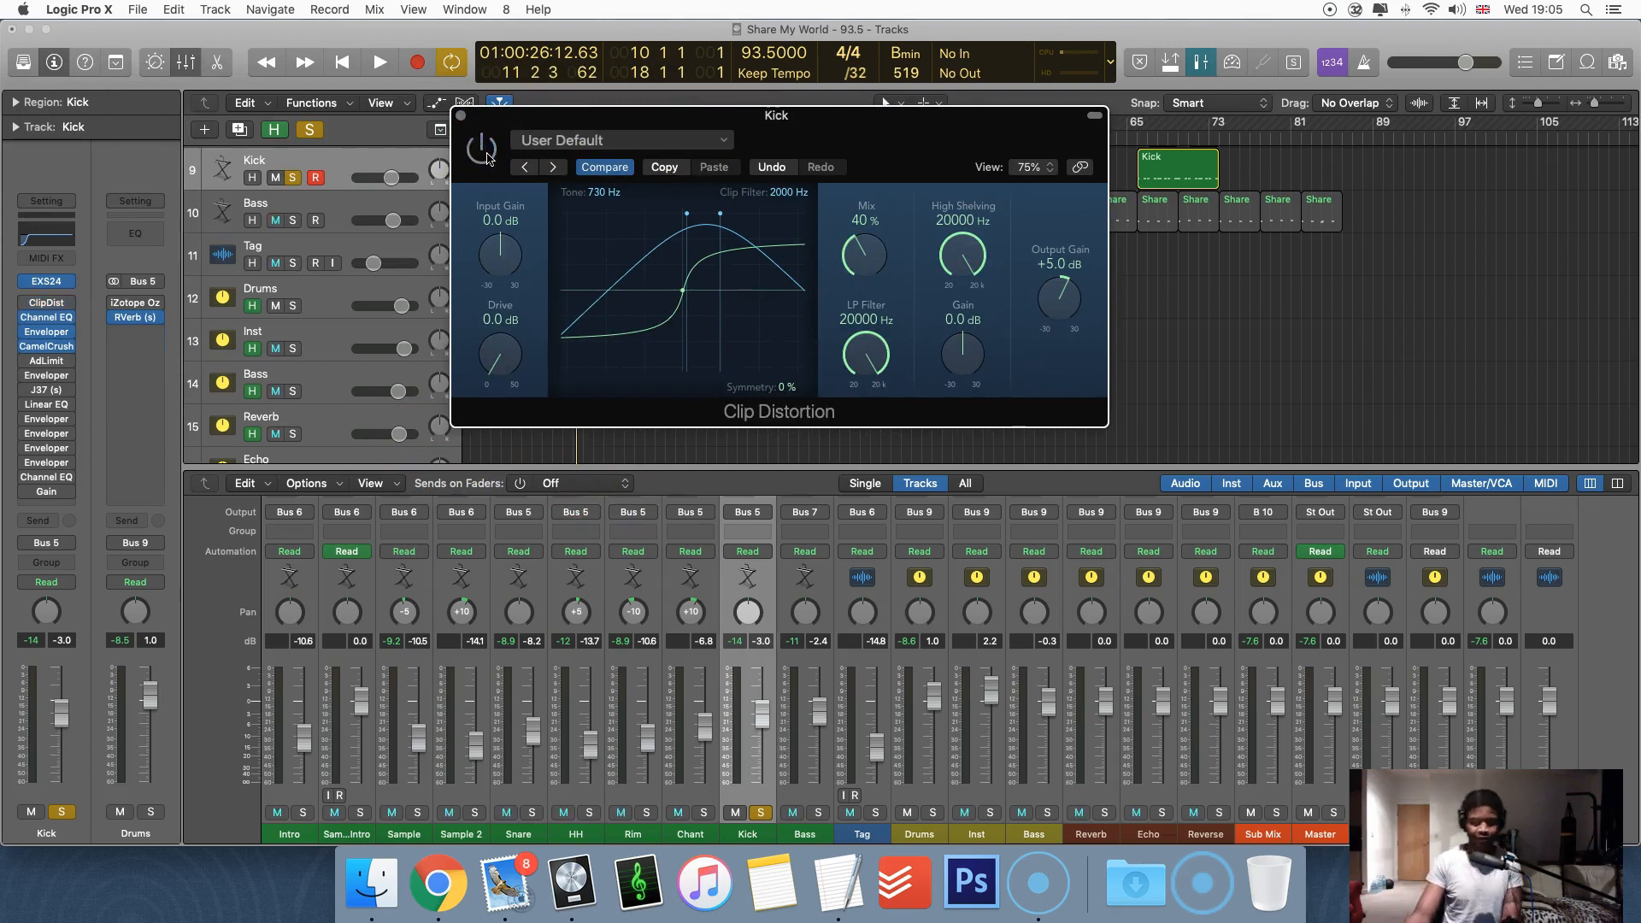
pyautogui.press('space')
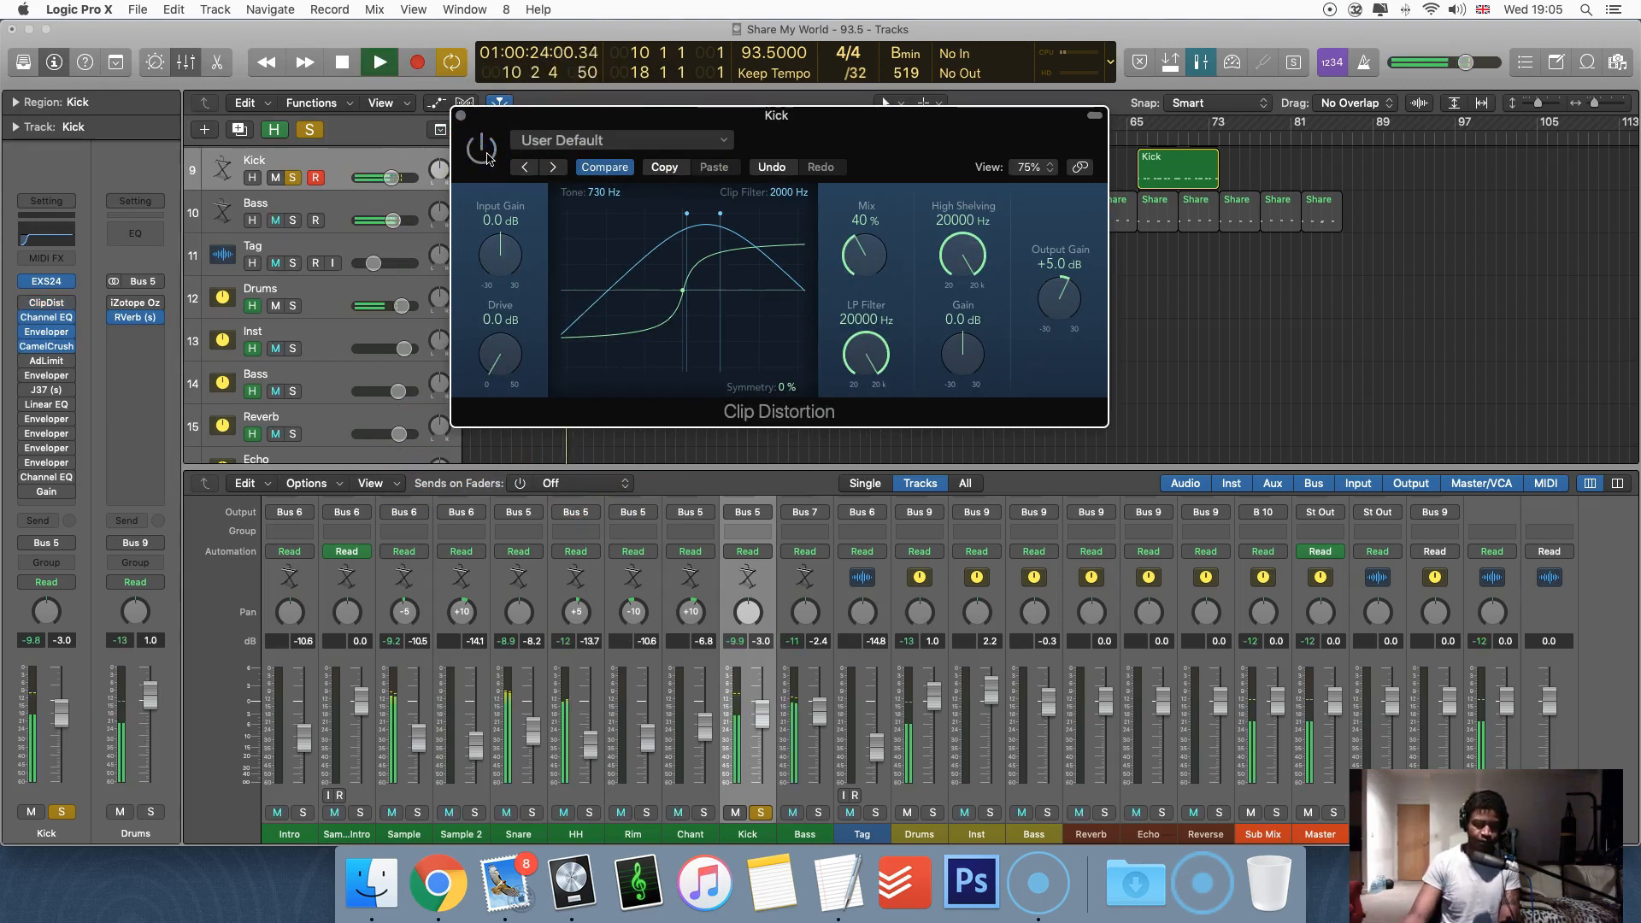
pyautogui.press('space')
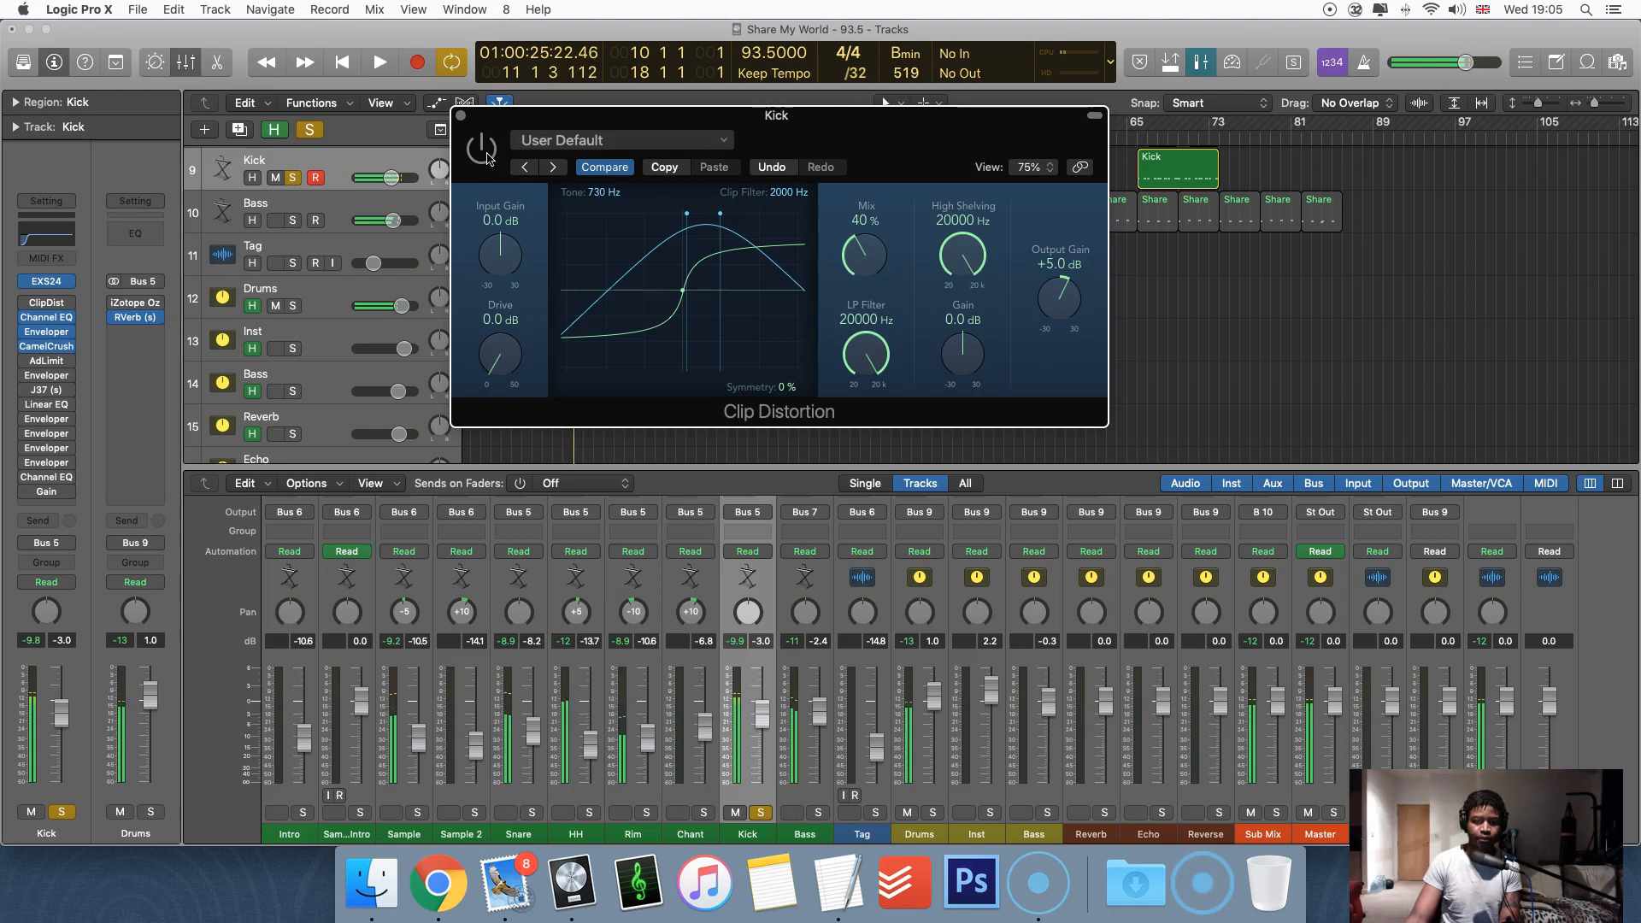
pyautogui.press('space')
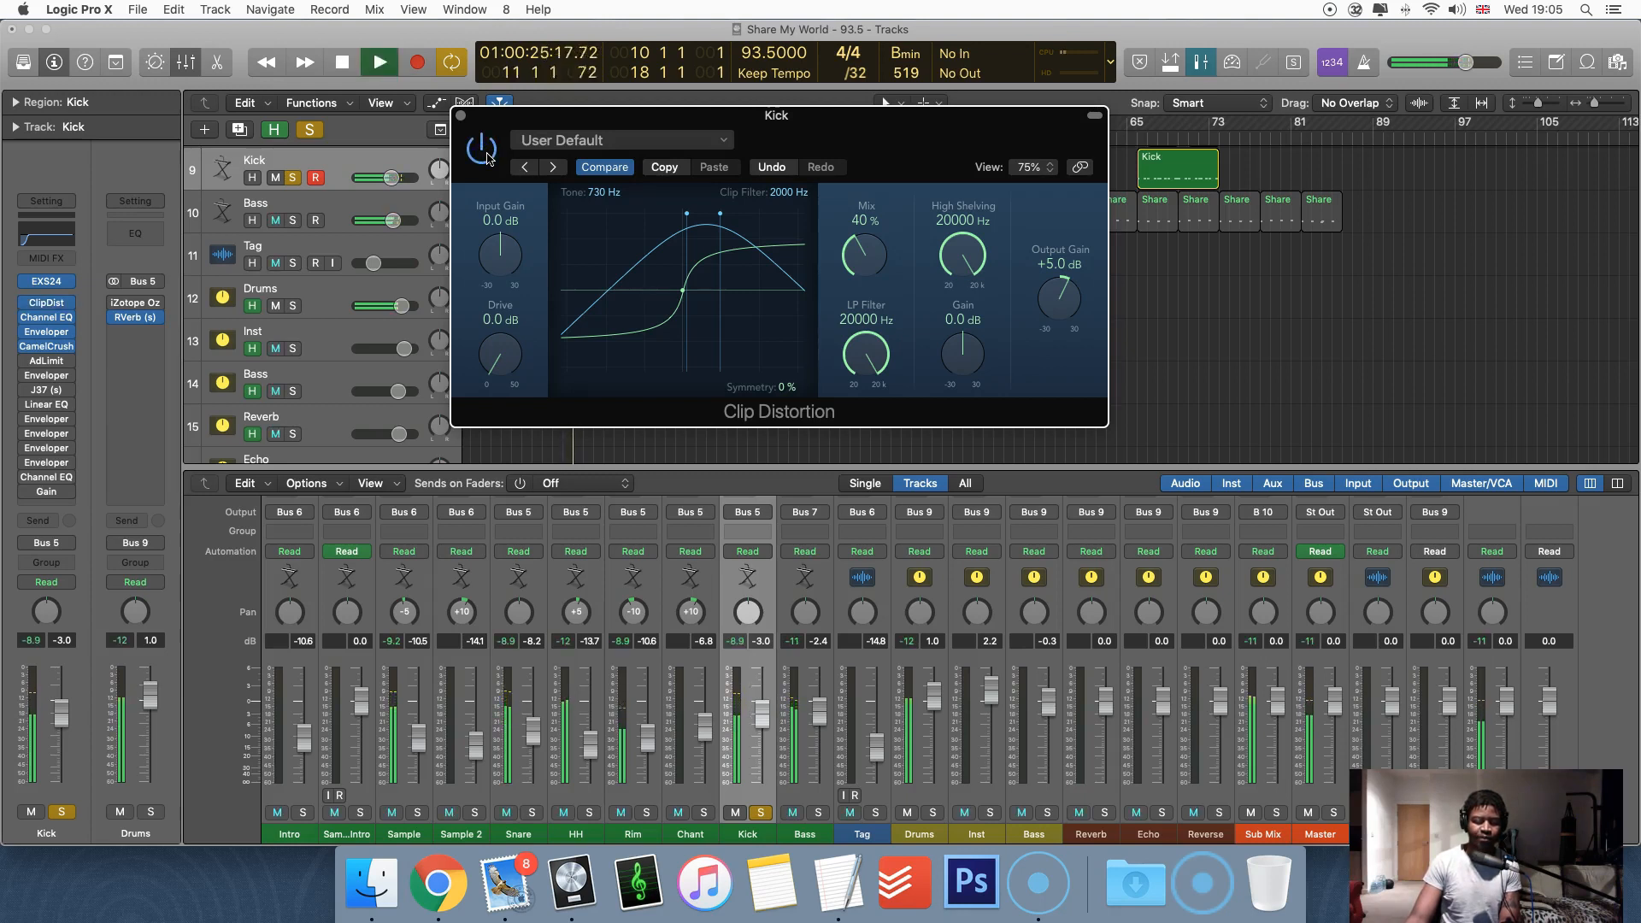
pyautogui.press('space')
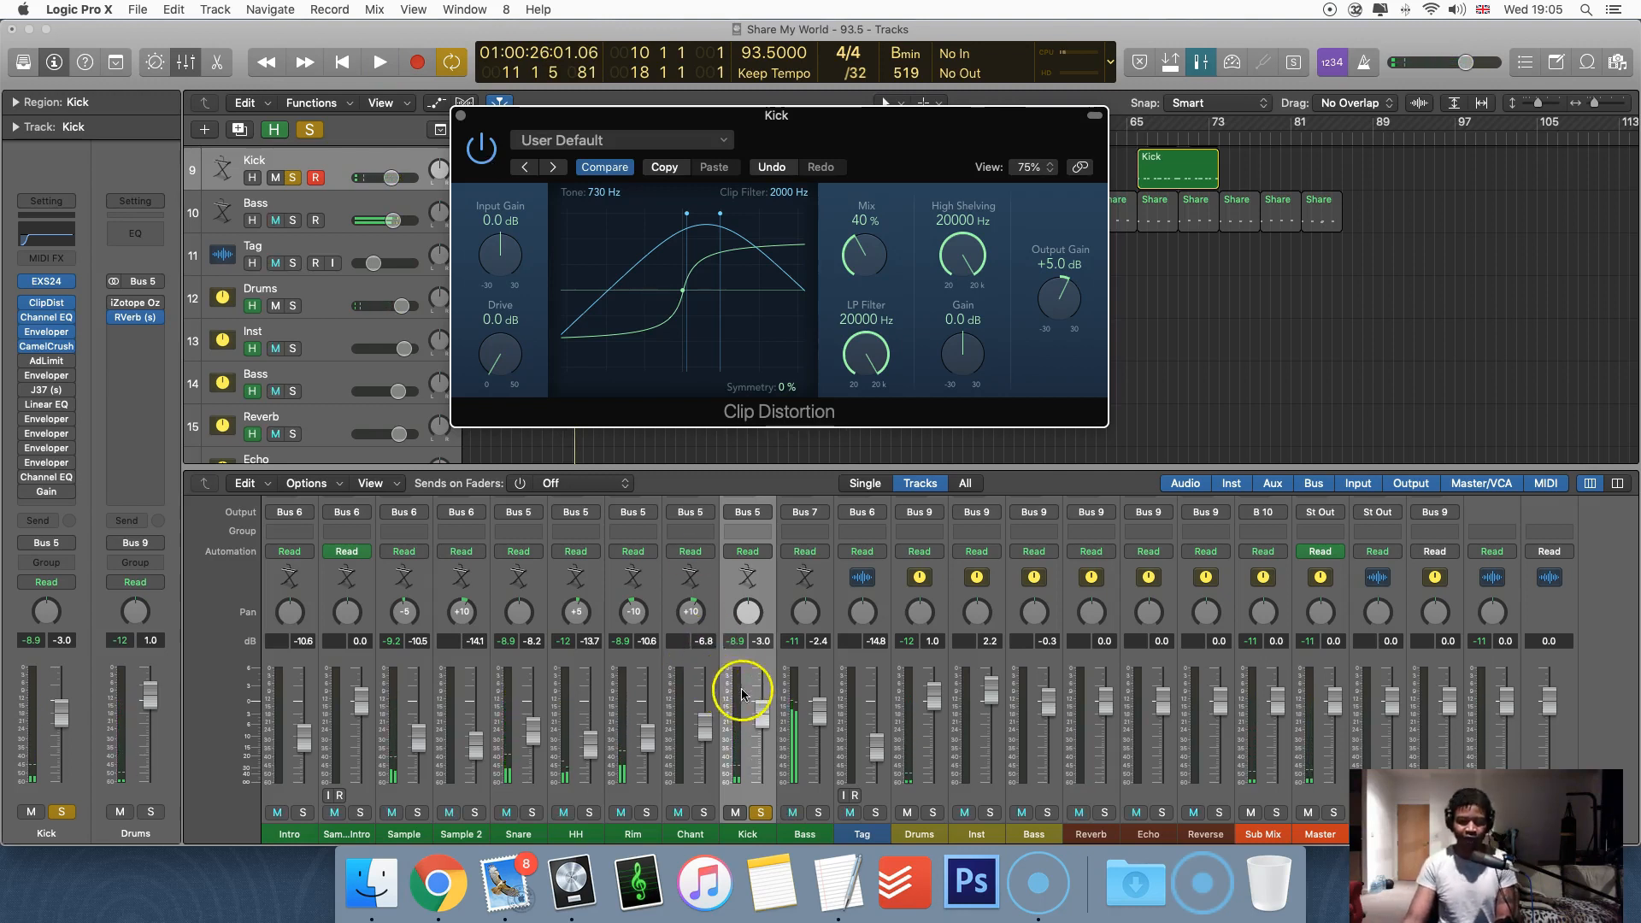
# Close Clip Distortion, keeping the Kick's volume fader at -3.0 dB, and turn off the Kick's solo
pyautogui.moveTo(762, 725); pyautogui.dragTo(763, 718)
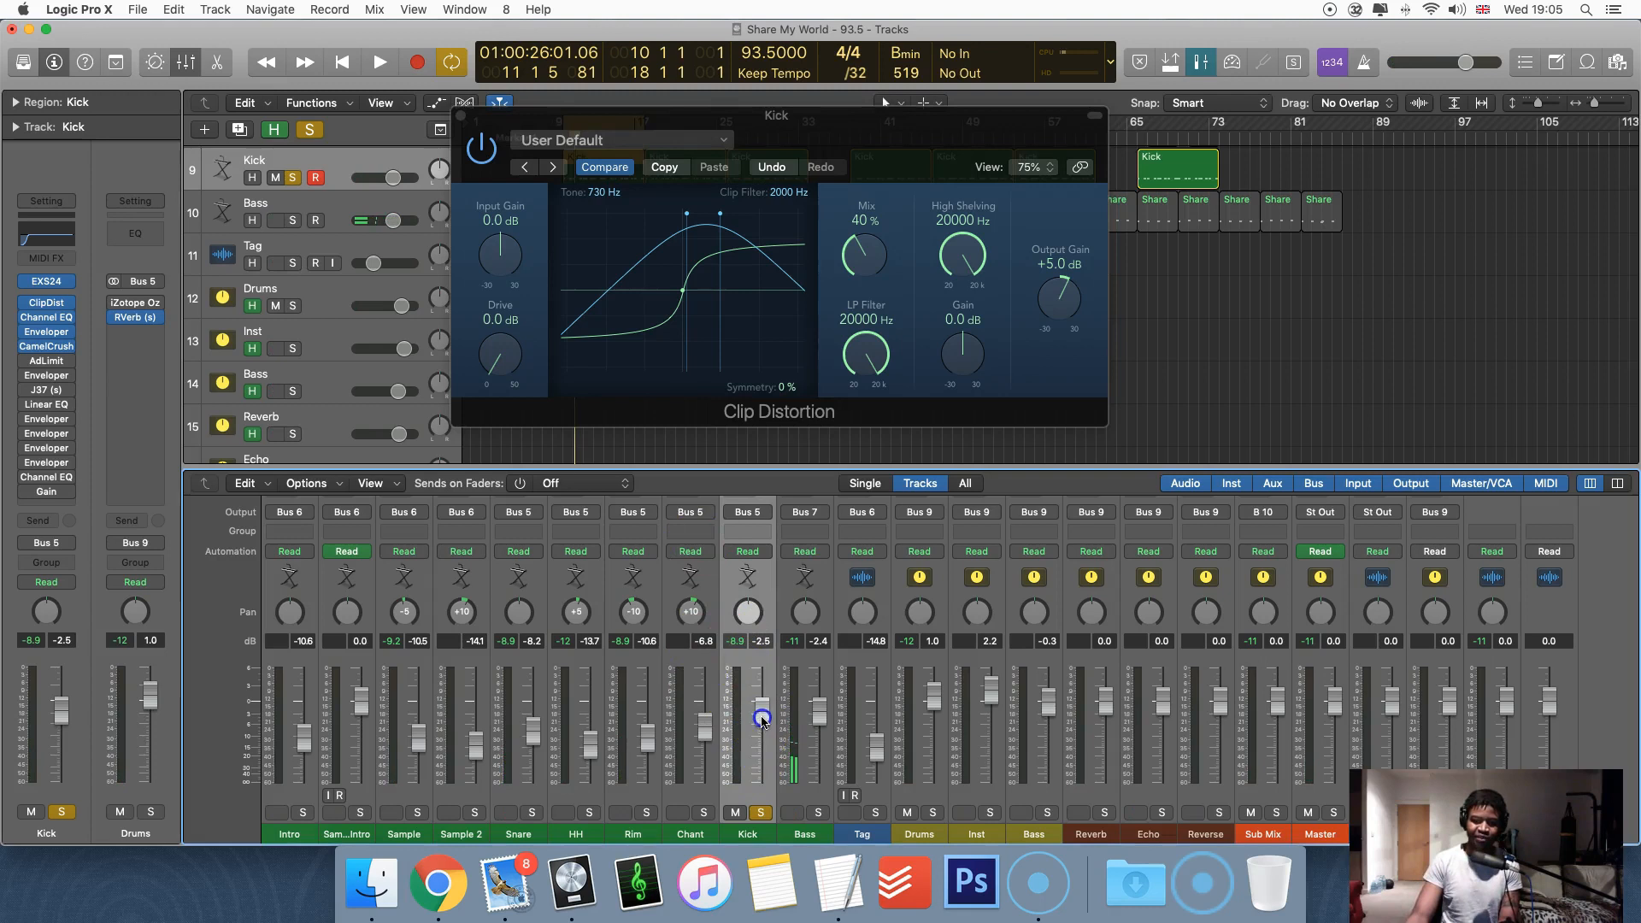
pyautogui.click(598, 122)
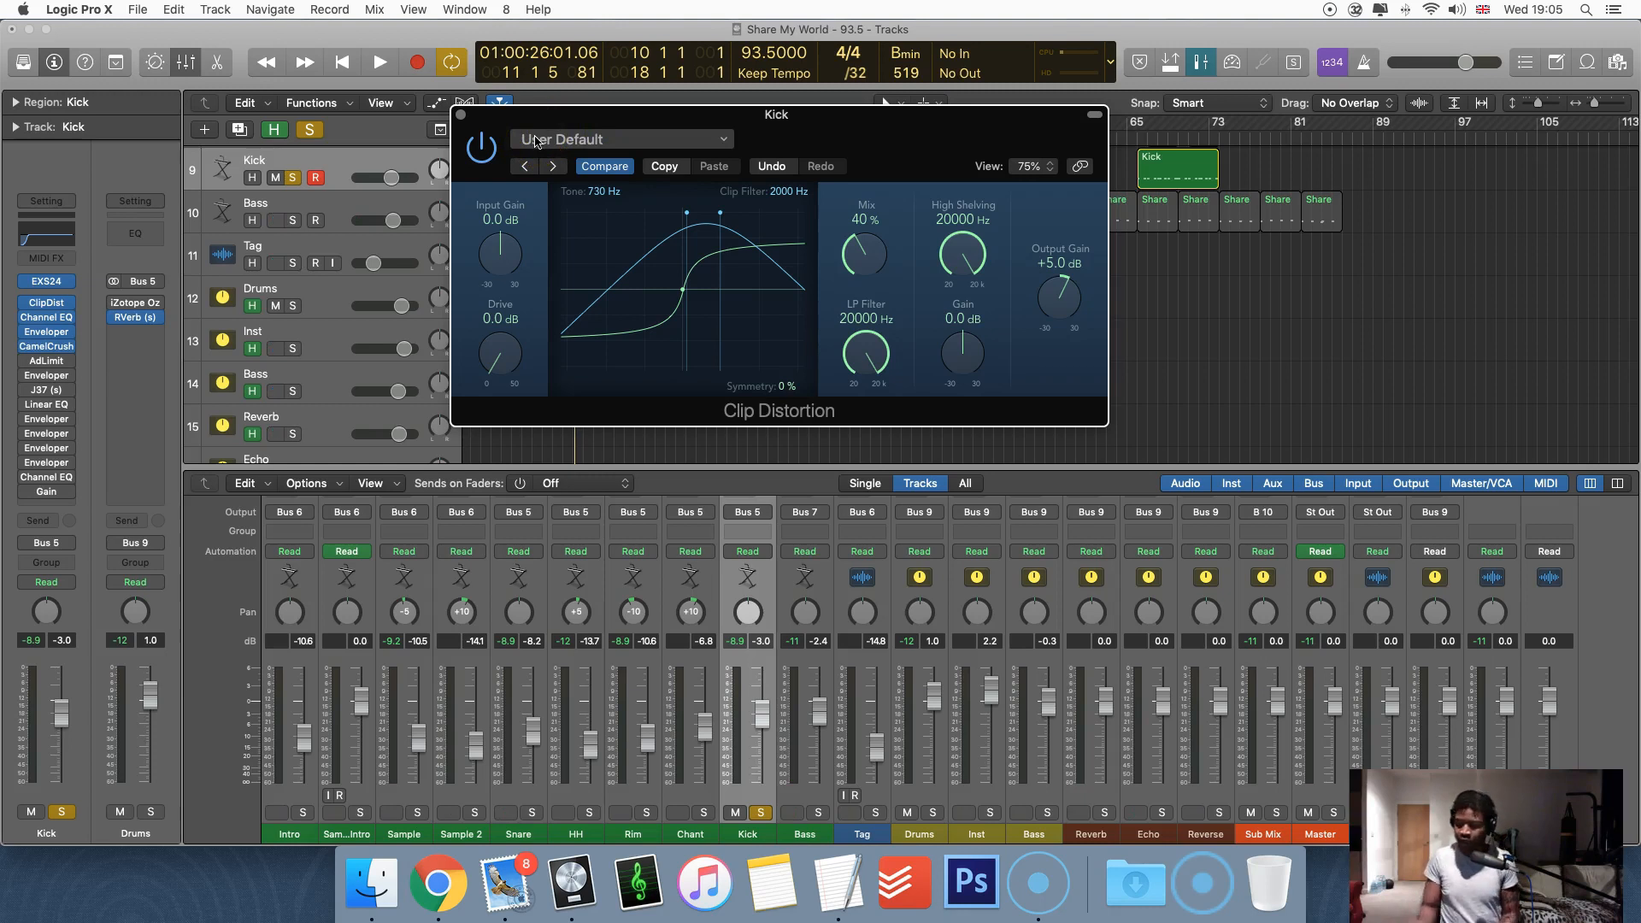
pyautogui.click(461, 115)
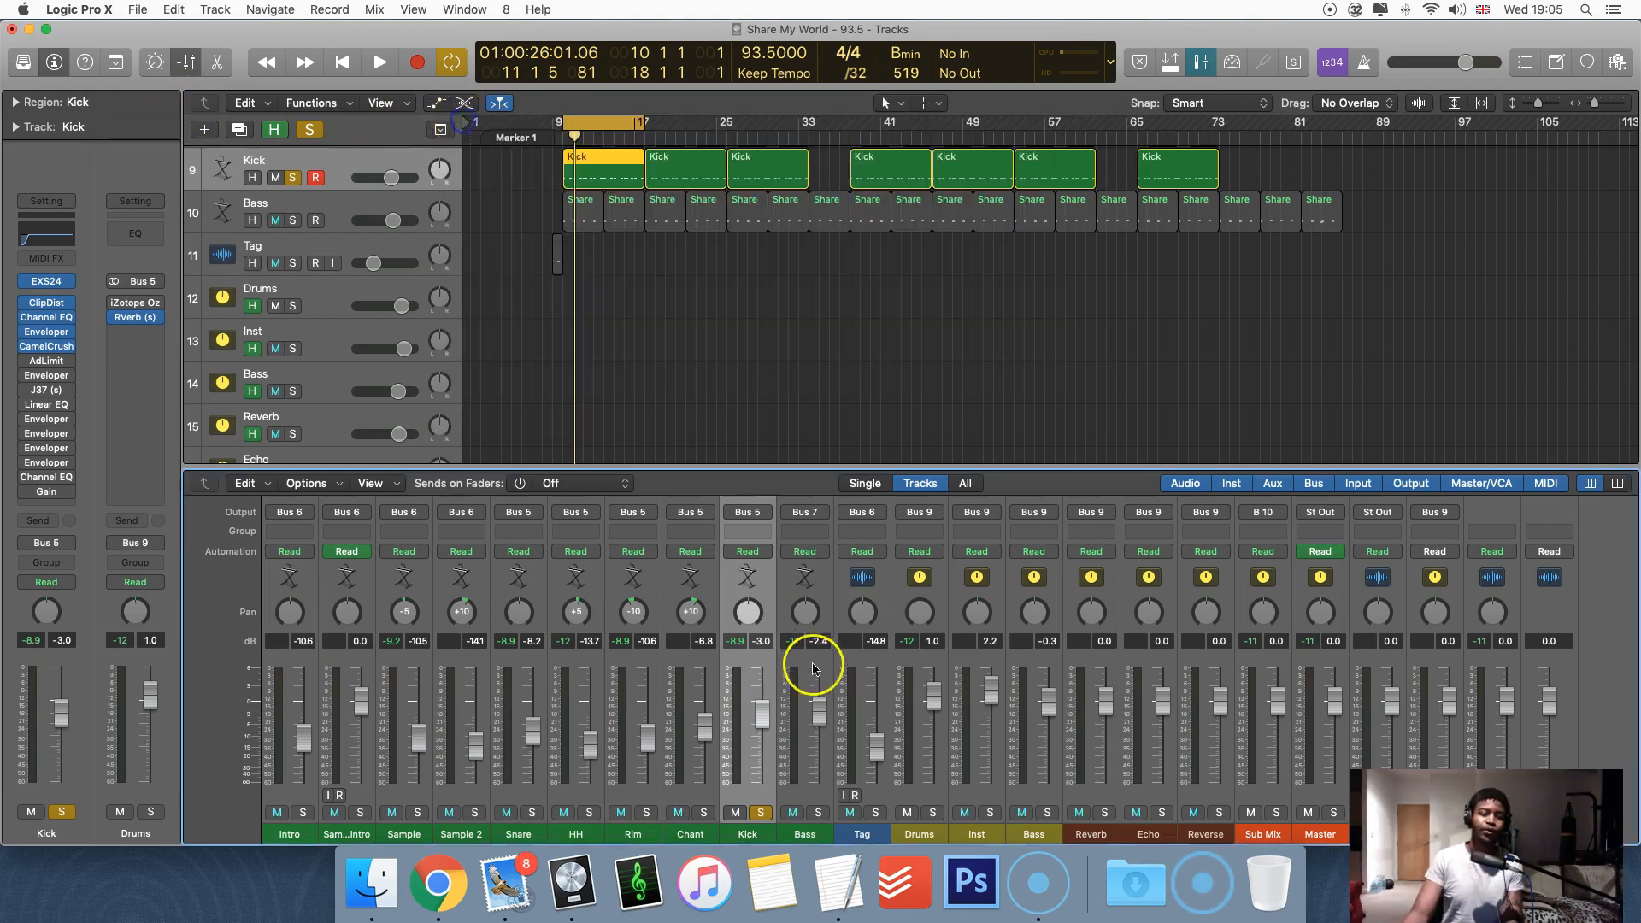
pyautogui.click(760, 812)
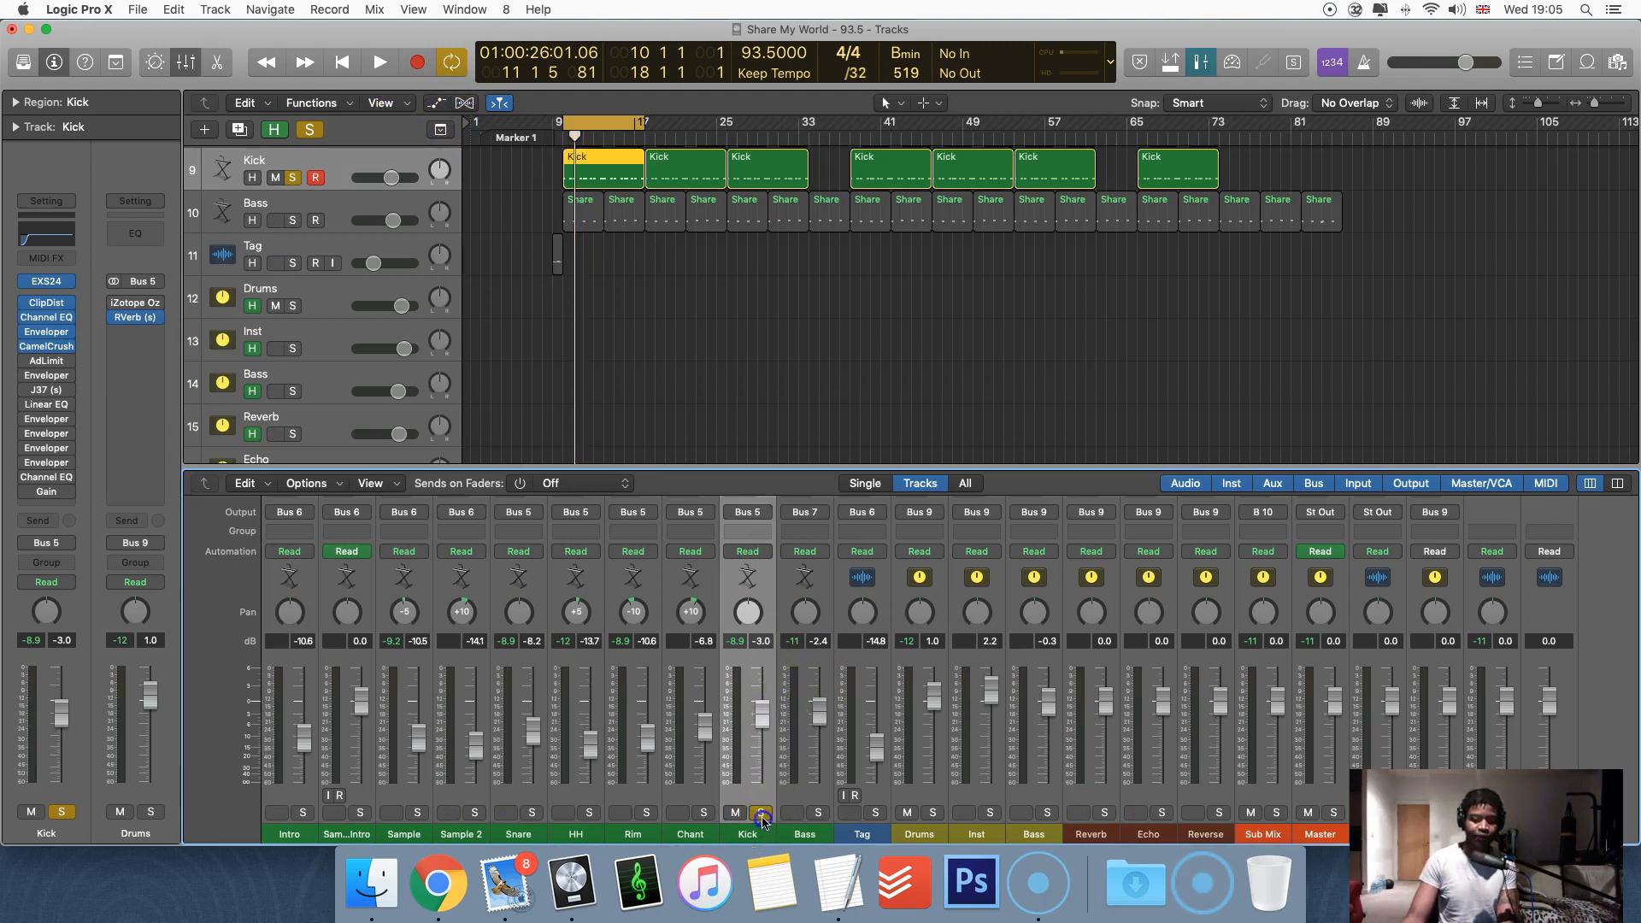
# Play the full mix with the Kick's Clip Distortion bypassed and check the channel levels in the mixer
pyautogui.scroll(5, 755, 620)
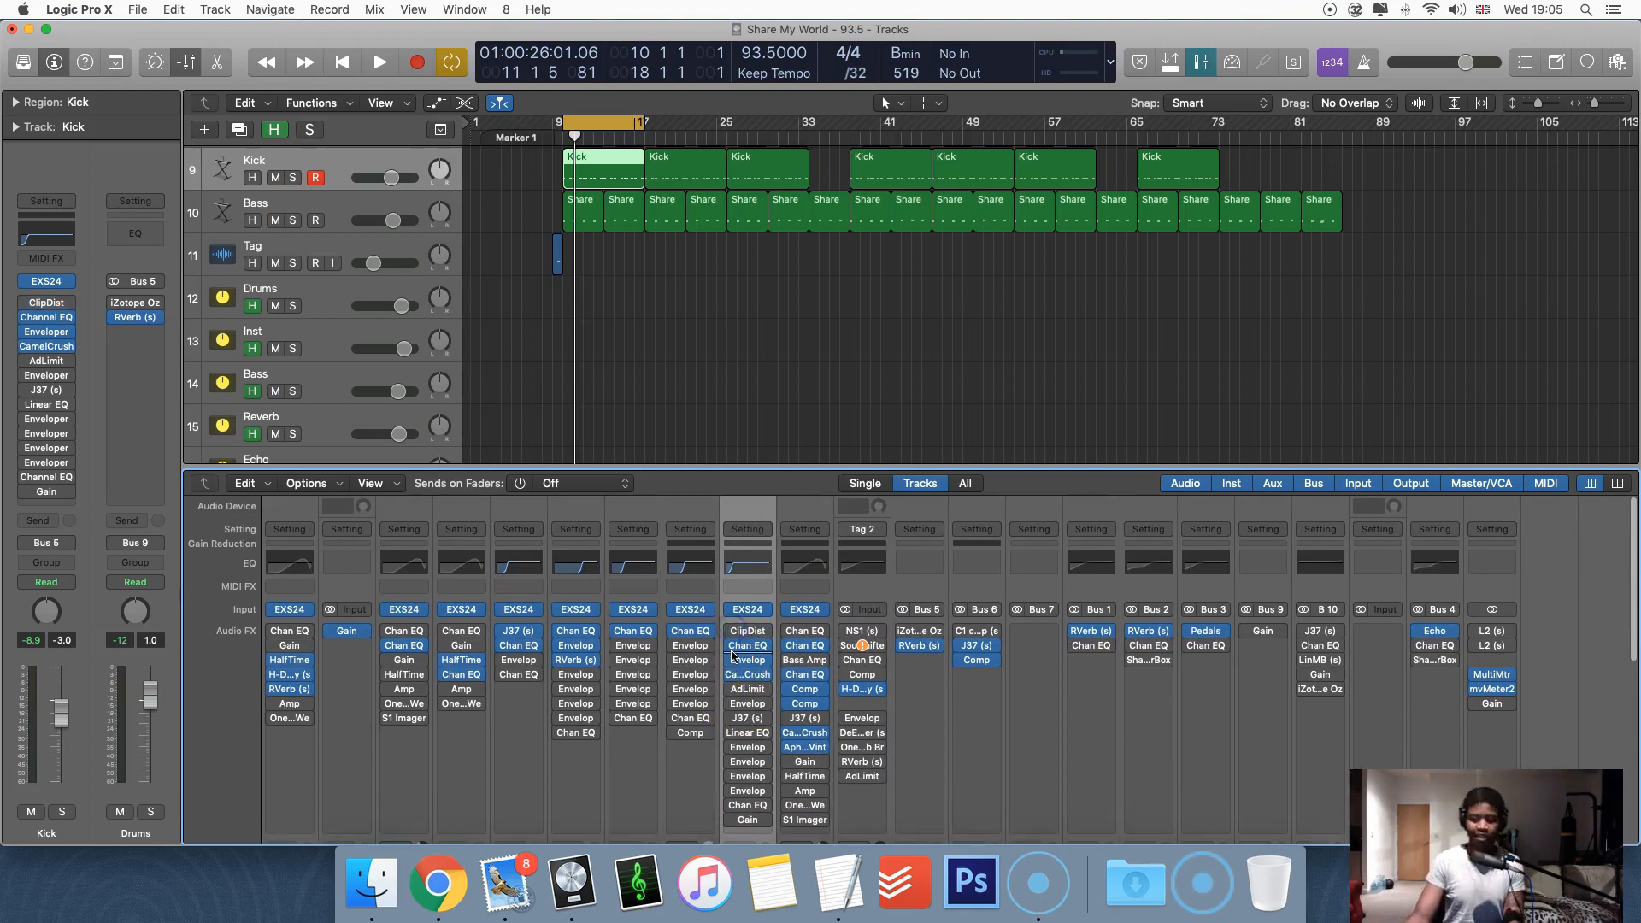
pyautogui.press('space')
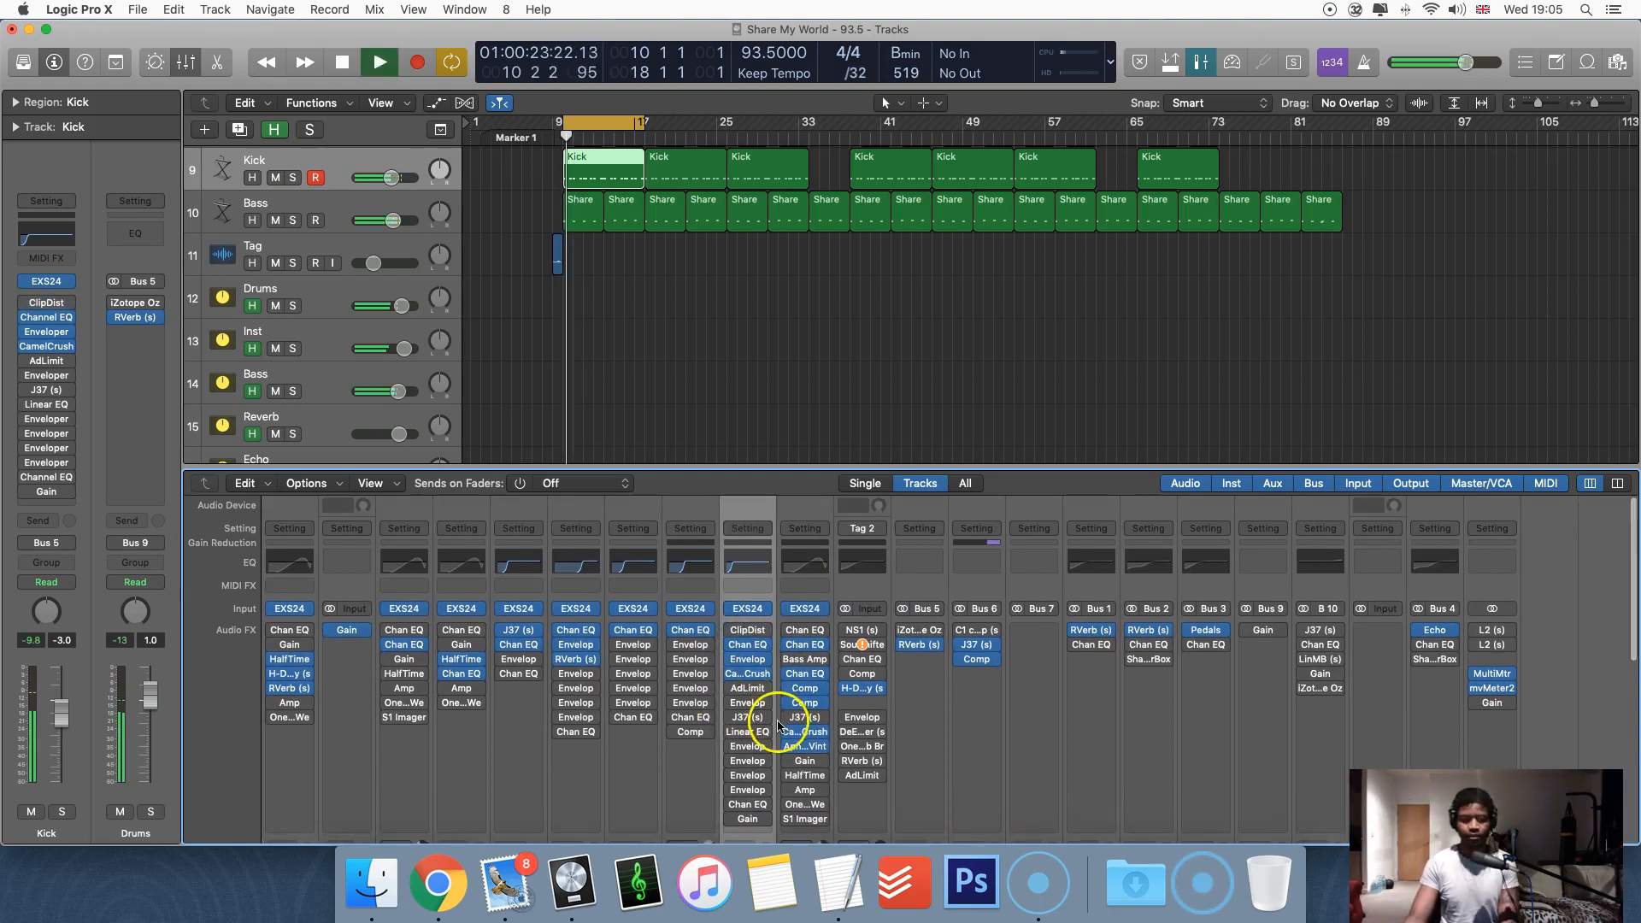
pyautogui.scroll(-5, 752, 679)
pyautogui.scroll(4, 765, 678)
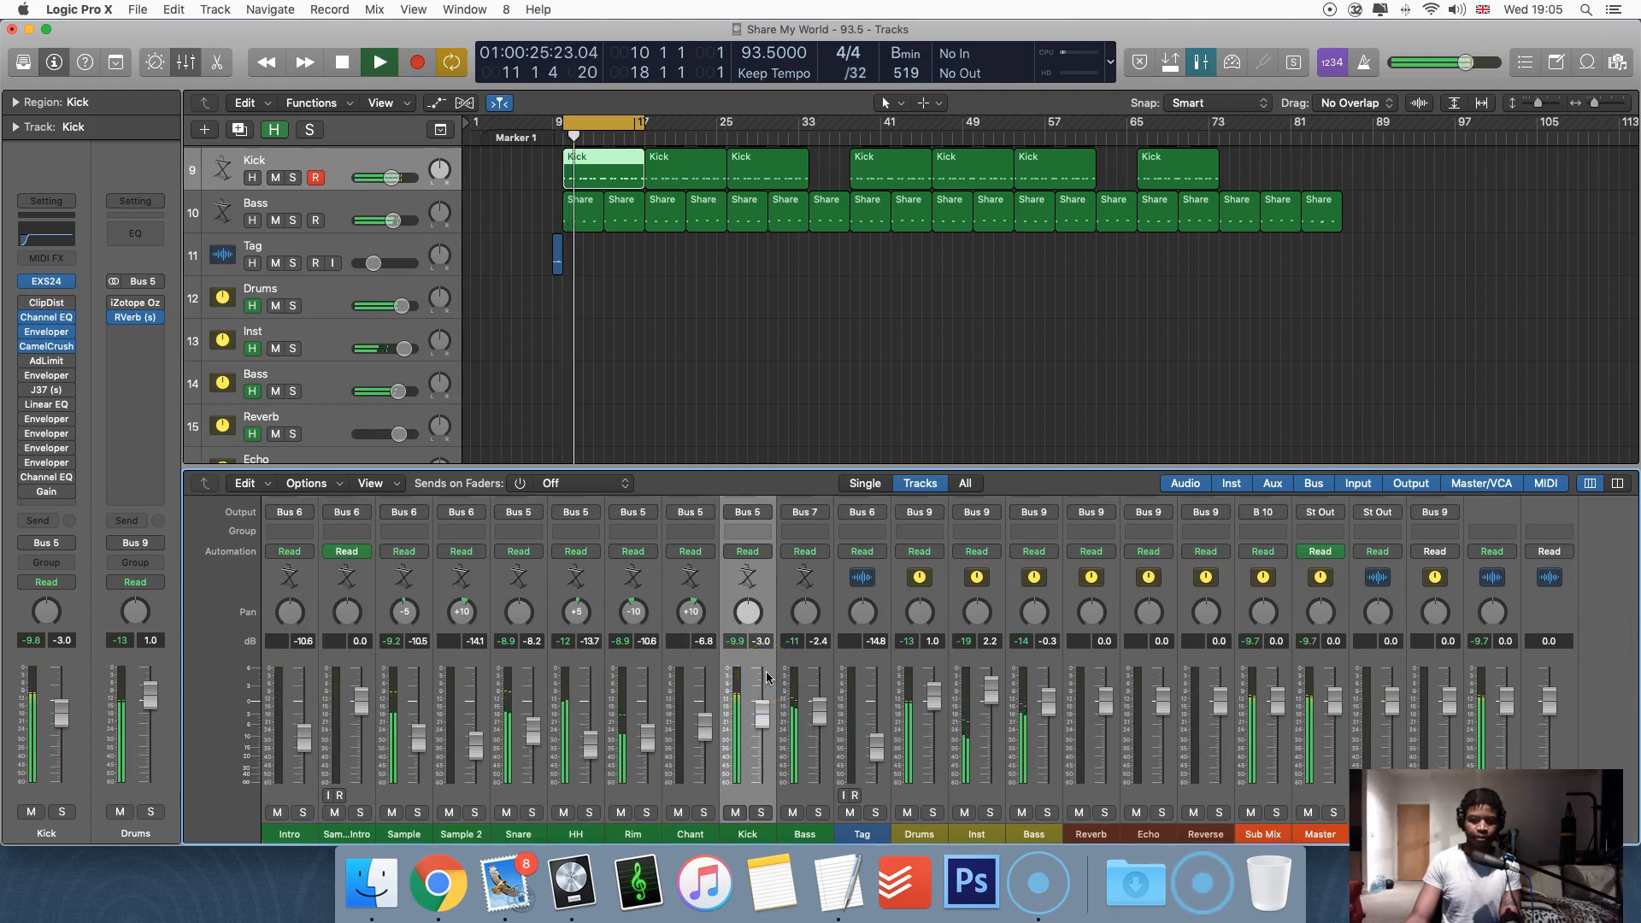
pyautogui.scroll(5, 766, 677)
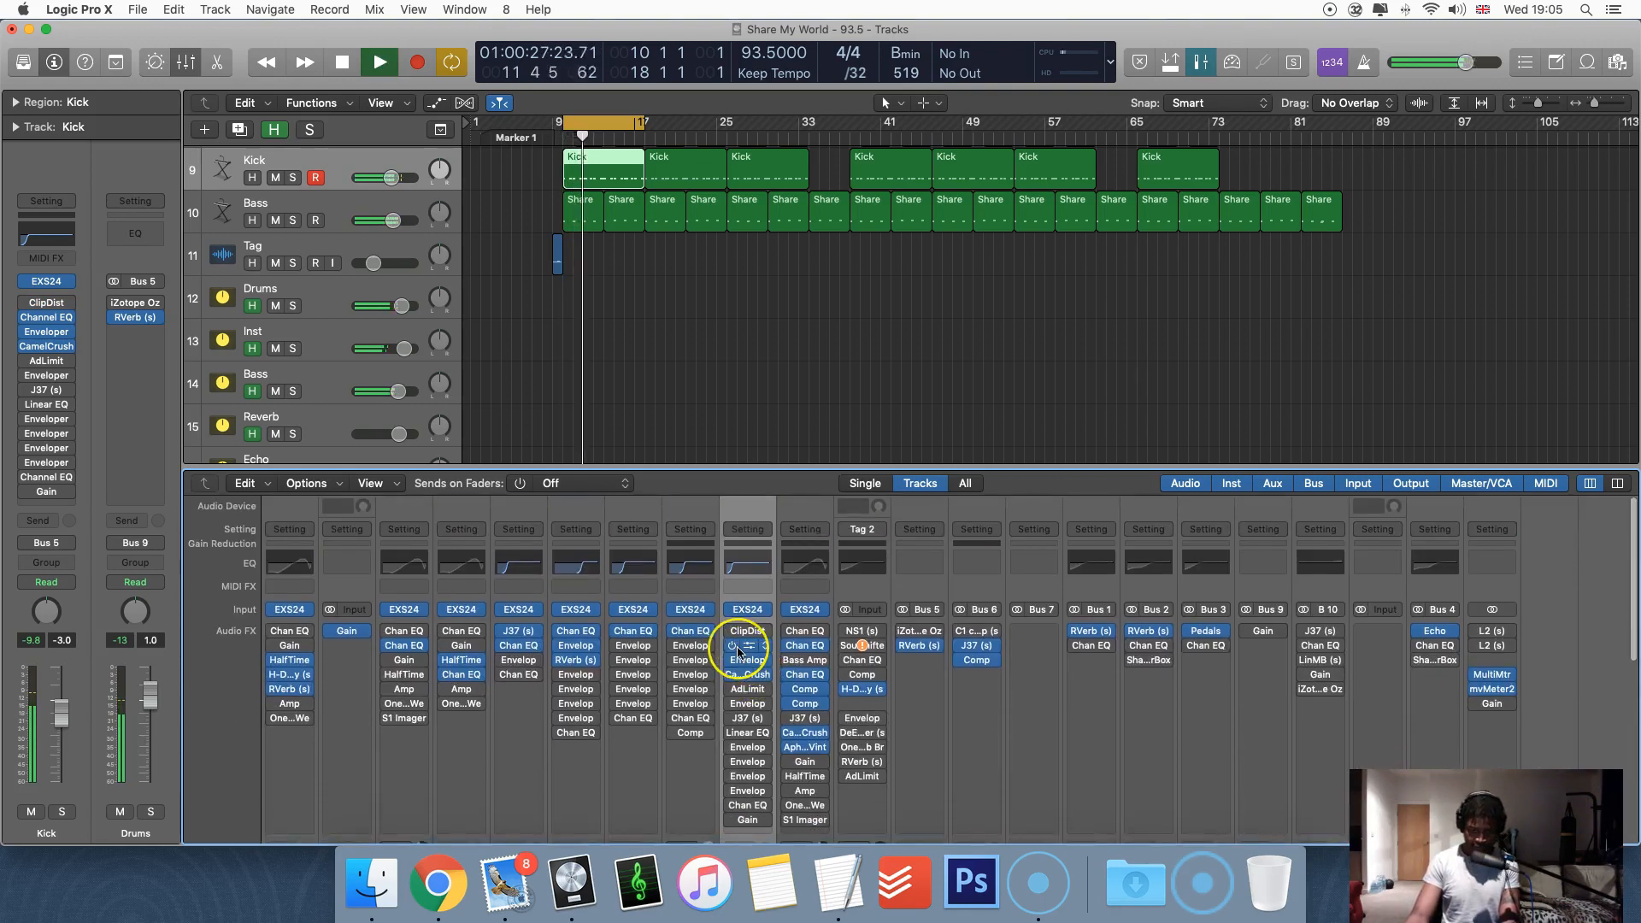
pyautogui.press('space')
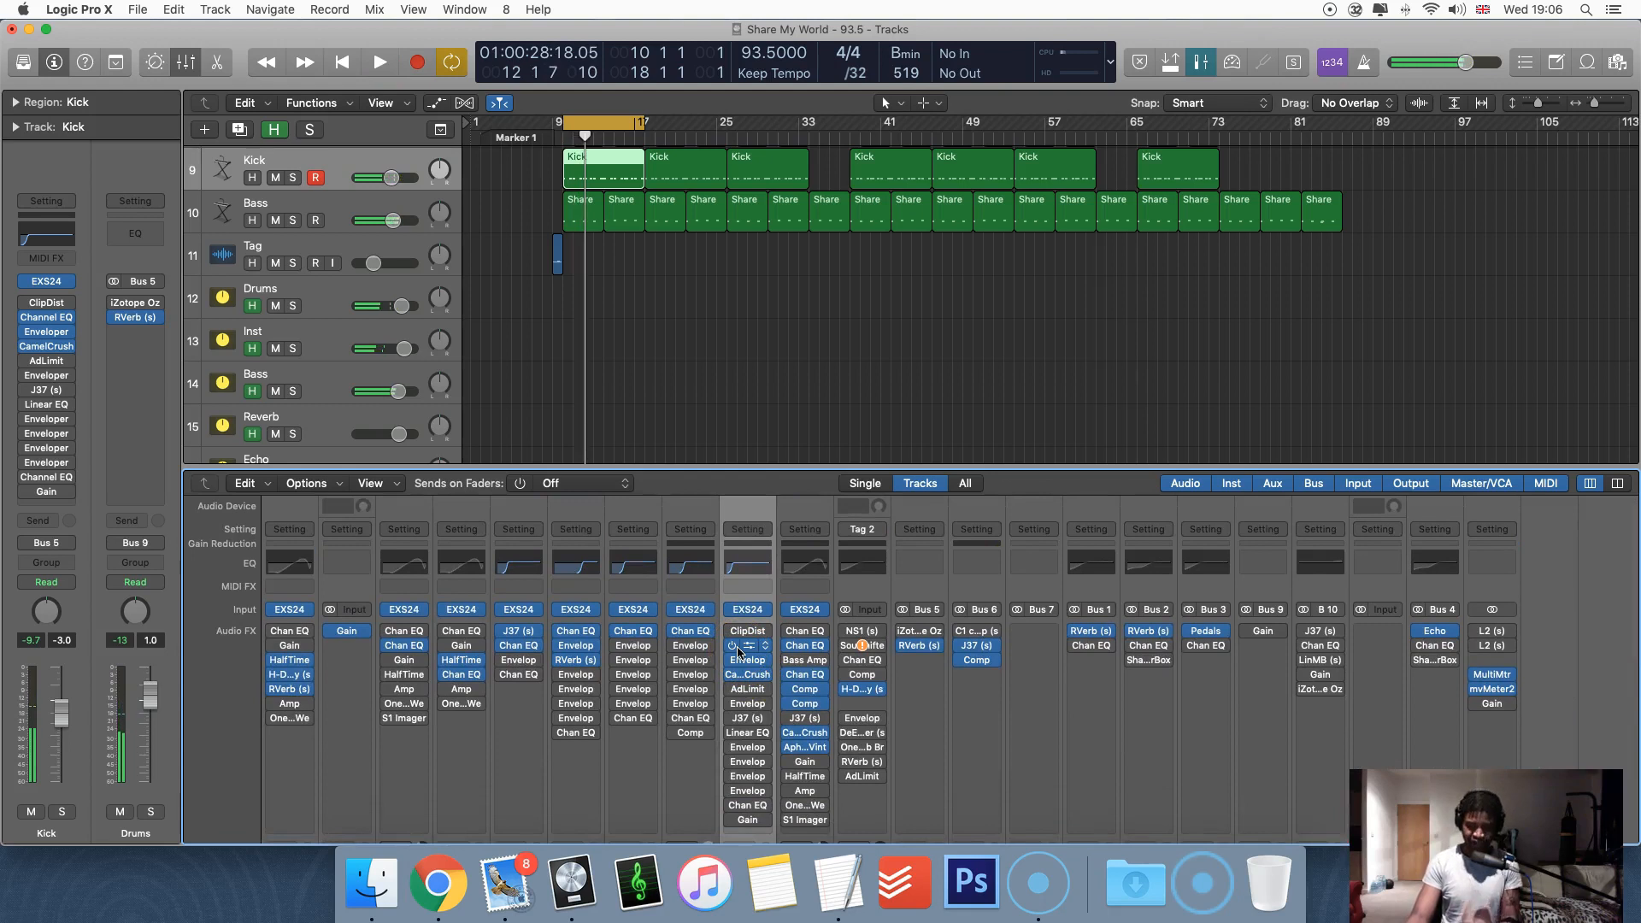
# Enable Clip Distortion on the Kick channel and play the full mix while checking the mixer levels
pyautogui.click(733, 631)
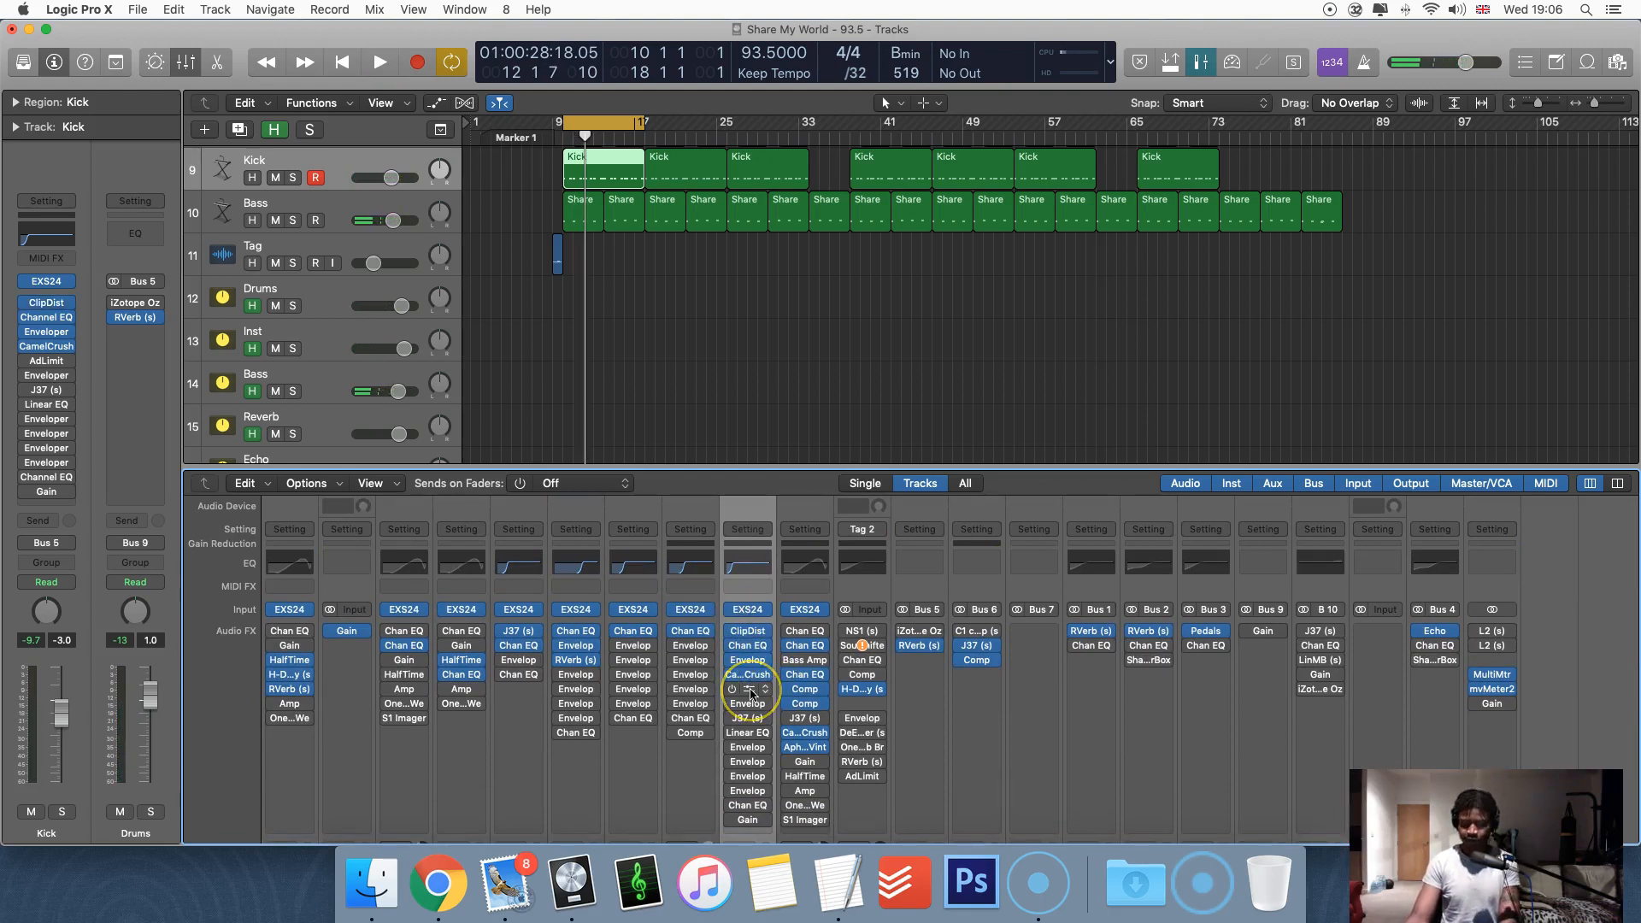
pyautogui.press('space')
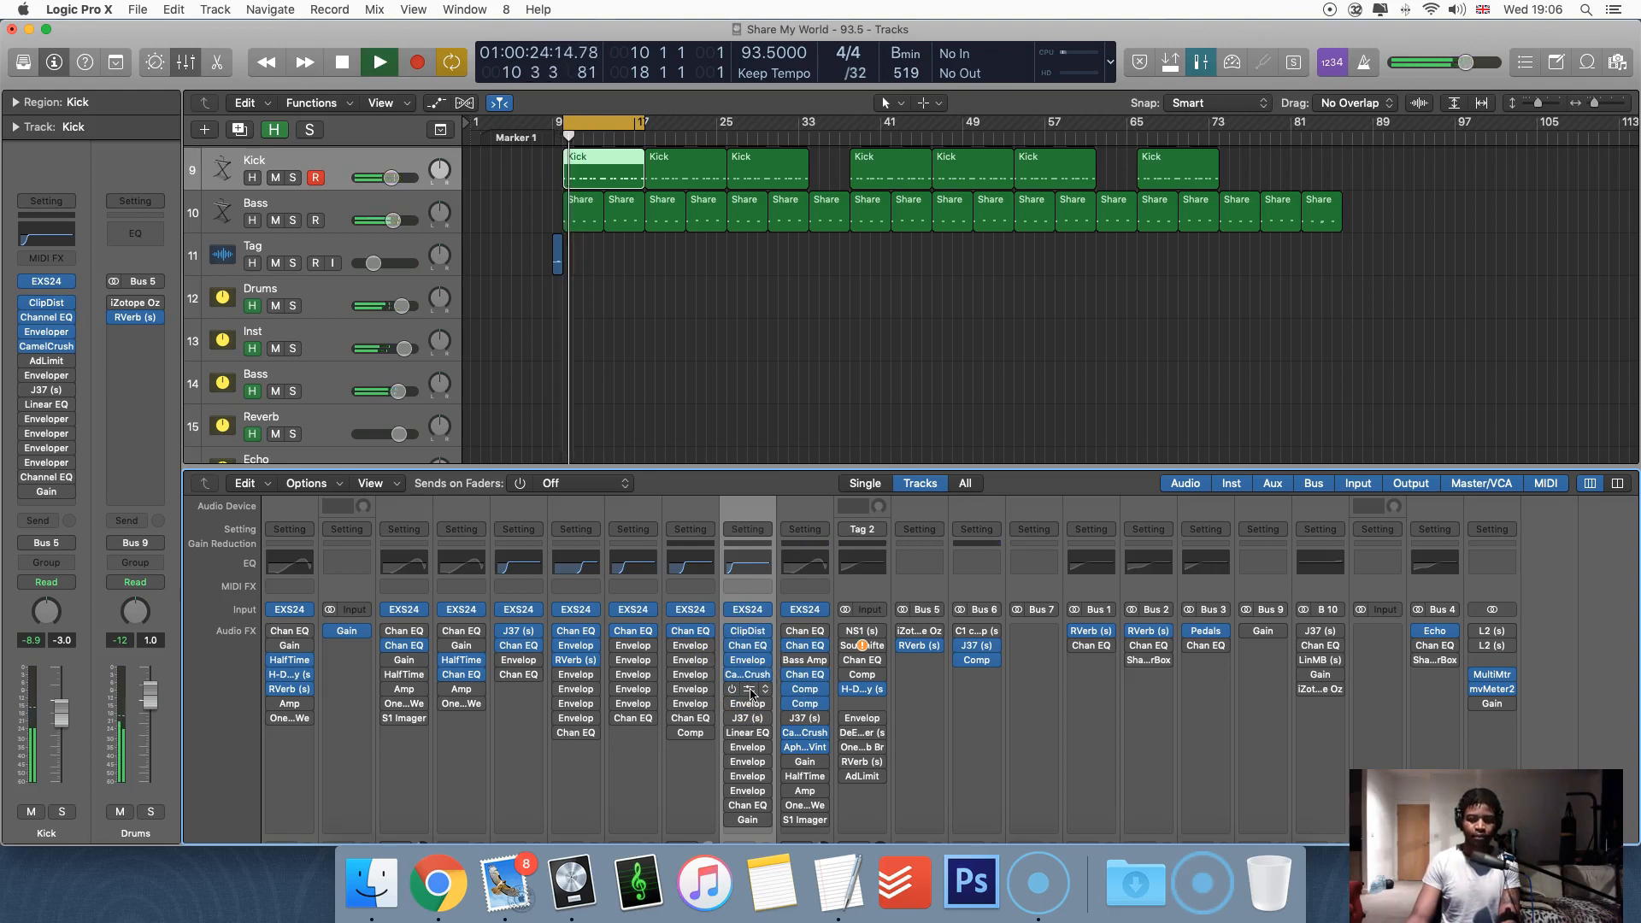
pyautogui.scroll(-5, 726, 693)
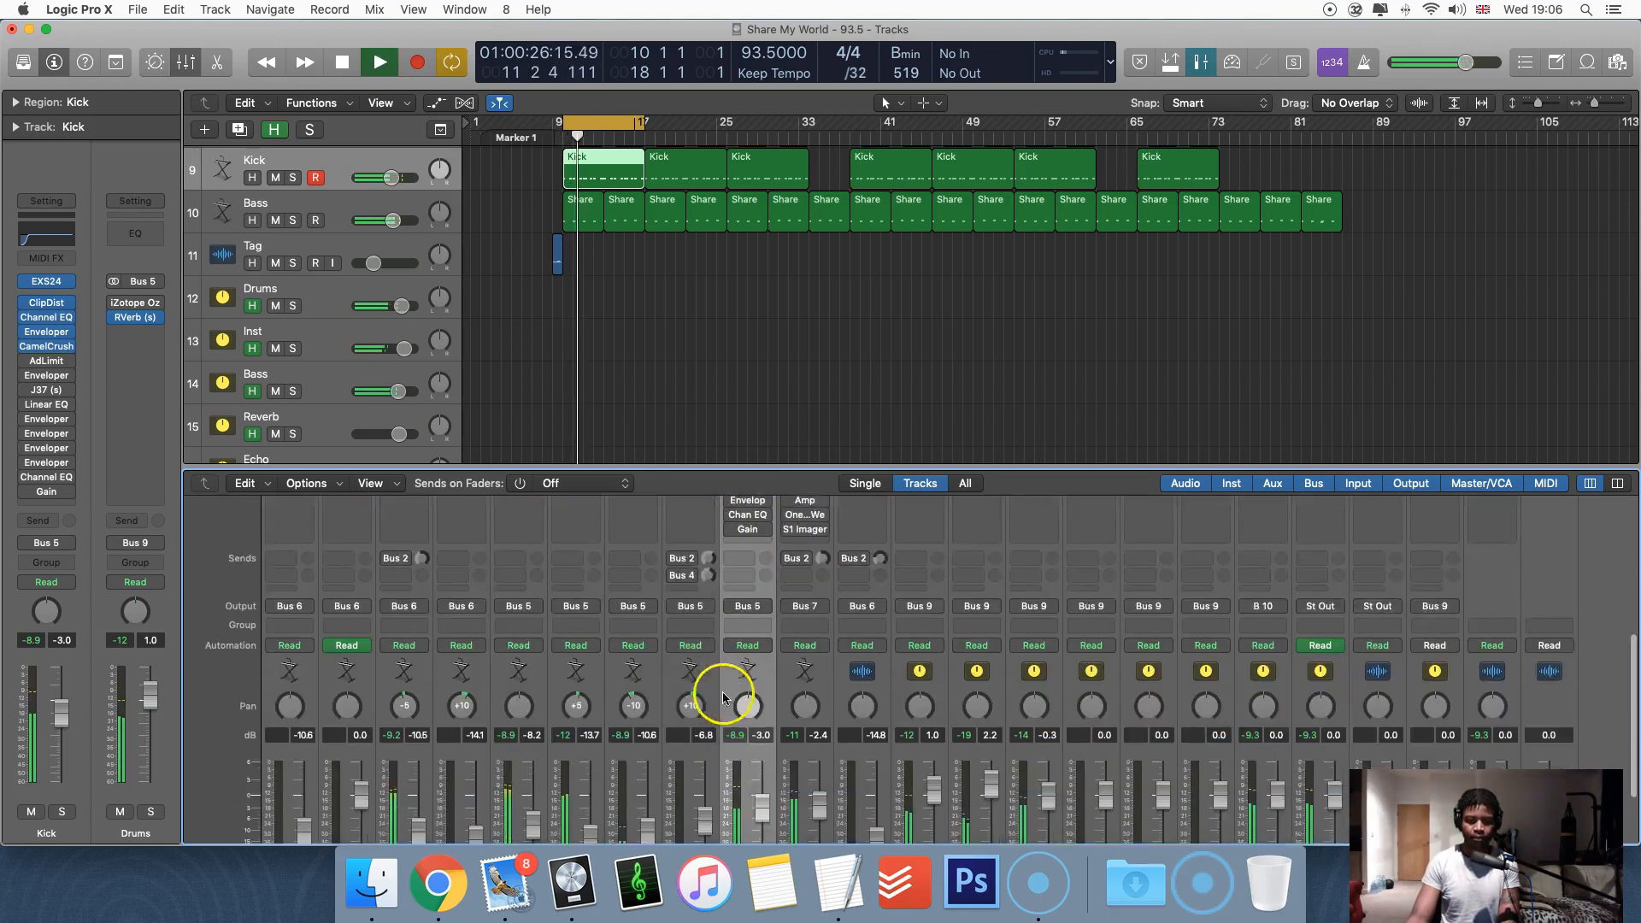
pyautogui.scroll(-3, 723, 697)
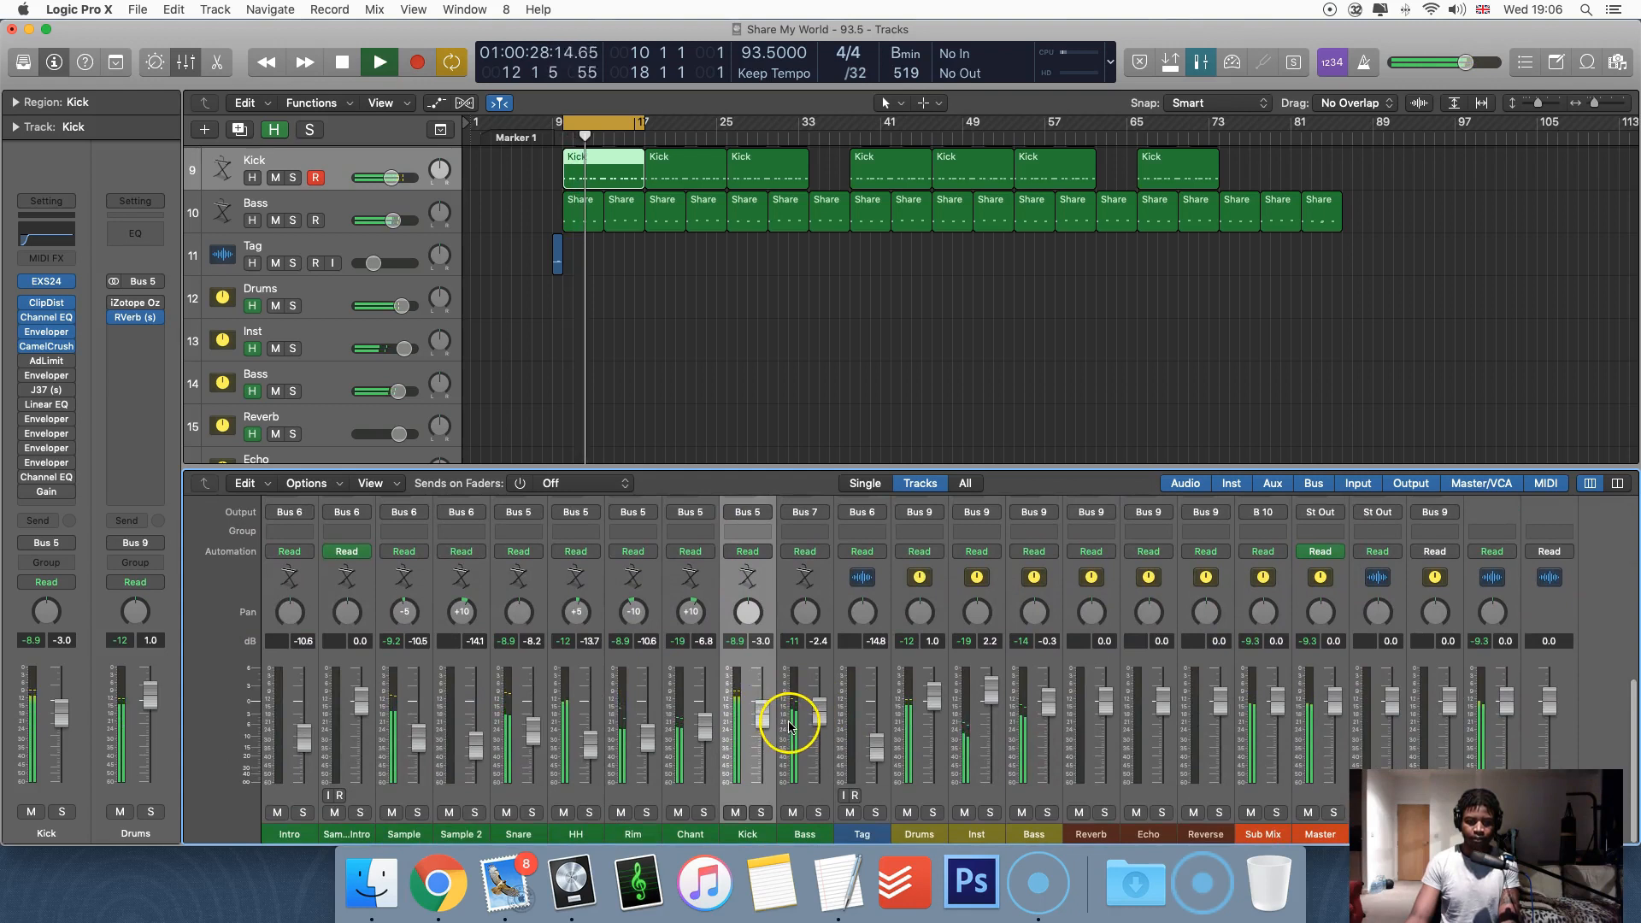
pyautogui.scroll(8, 788, 725)
pyautogui.press('space')
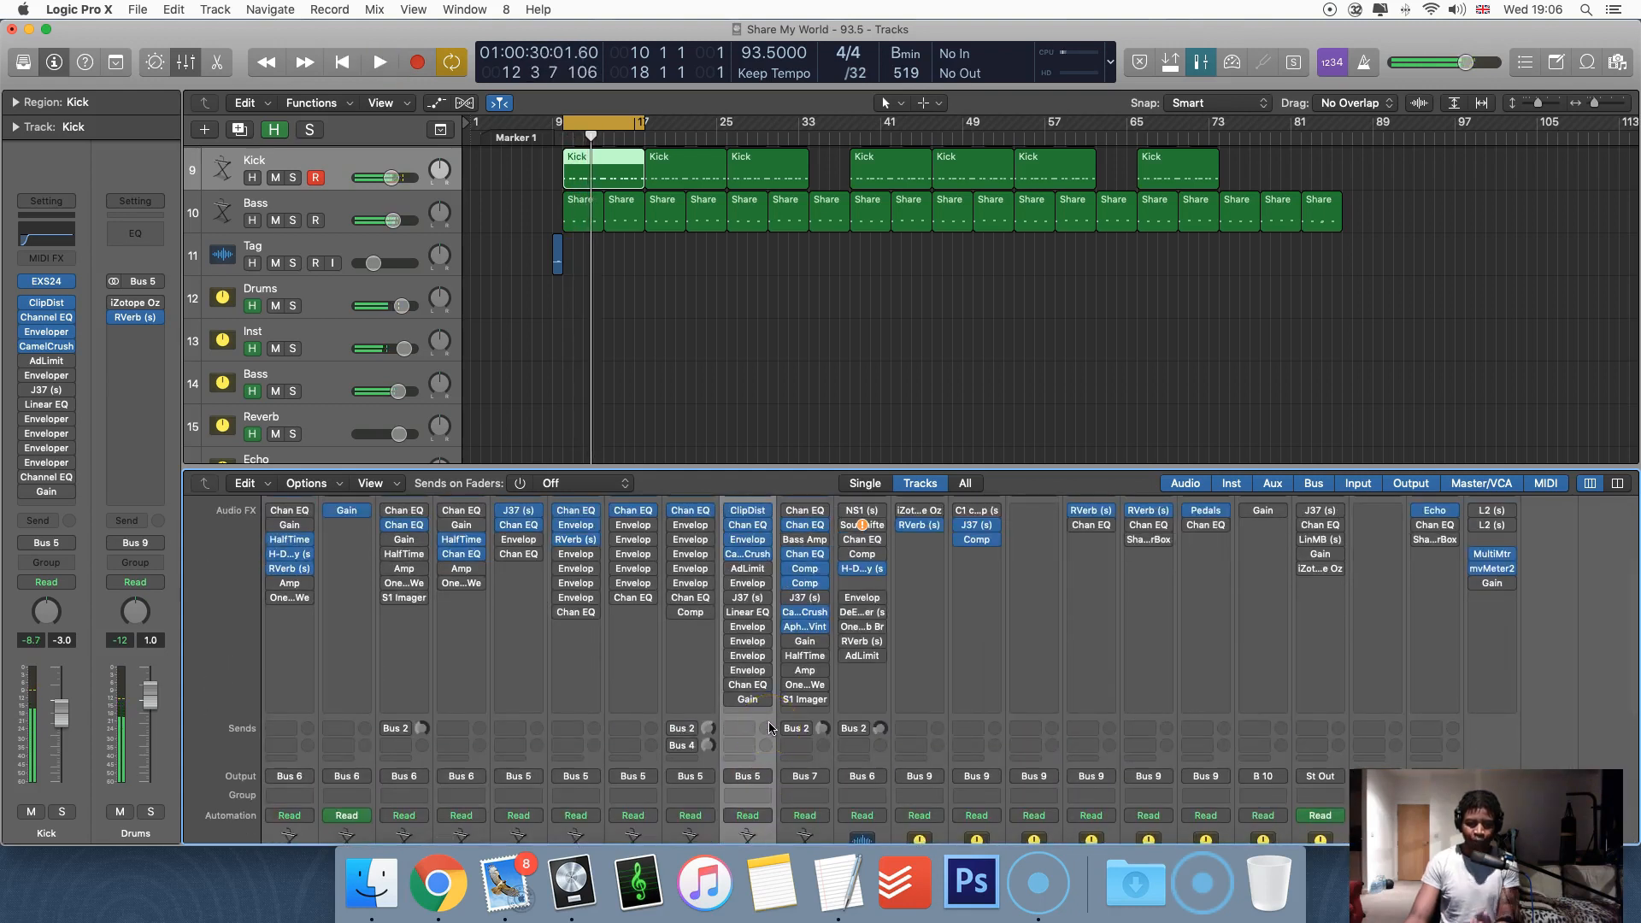
# Replay the full mix with the Kick's Clip Distortion bypassed, and once more with it re-enabled, to compare the kick's punch
pyautogui.scroll(2, 749, 570)
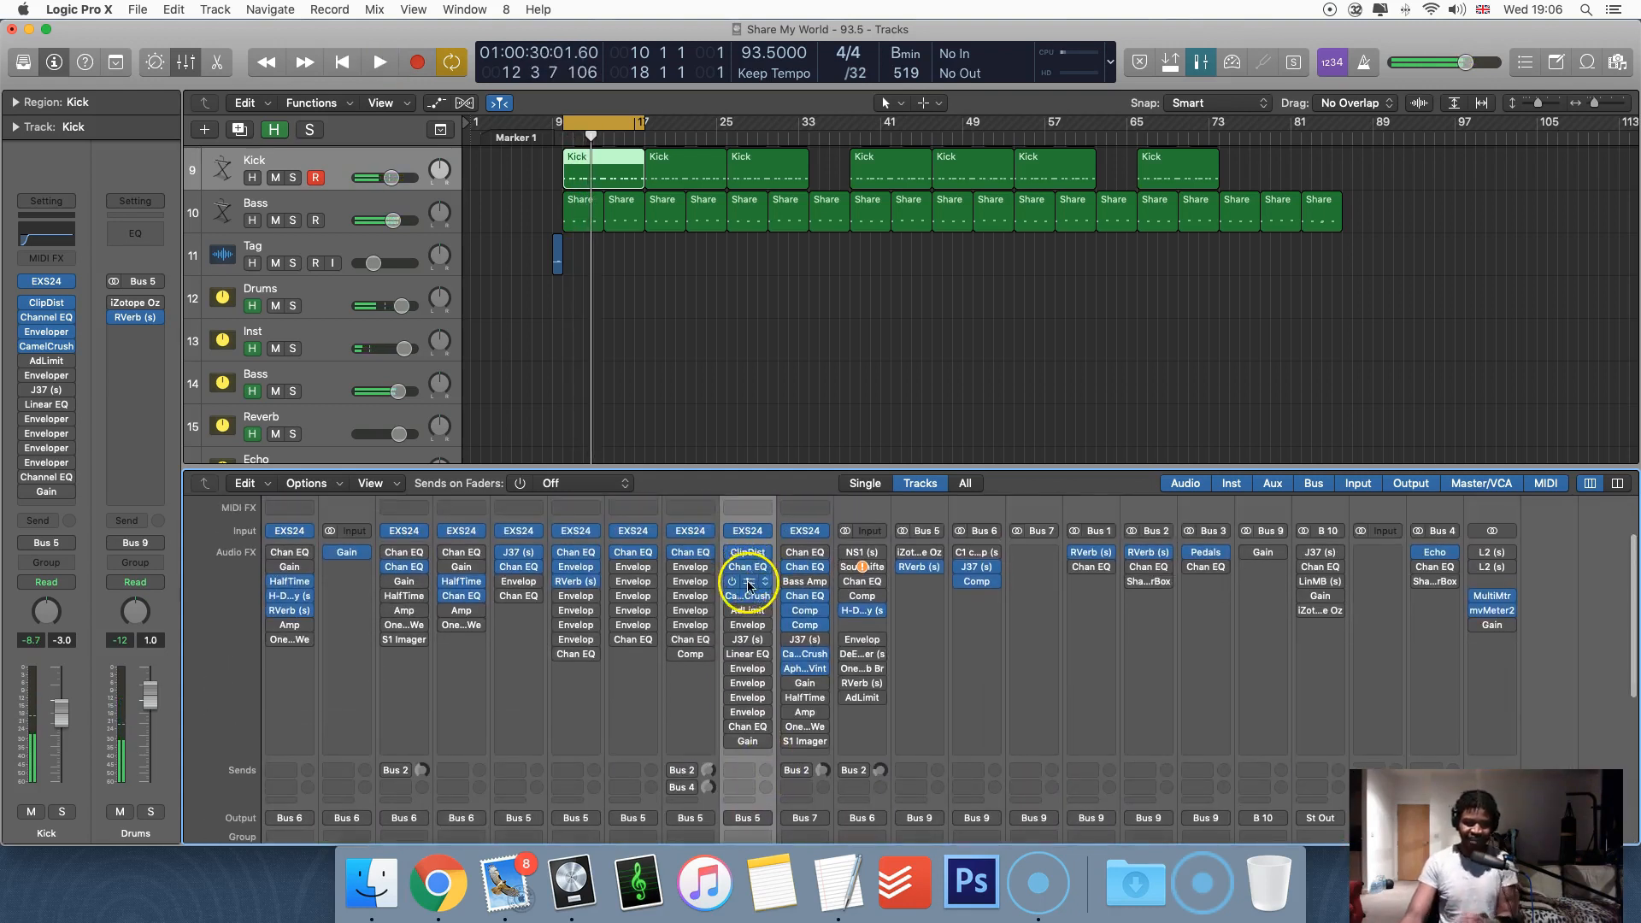
pyautogui.moveTo(740, 541)
pyautogui.press('space')
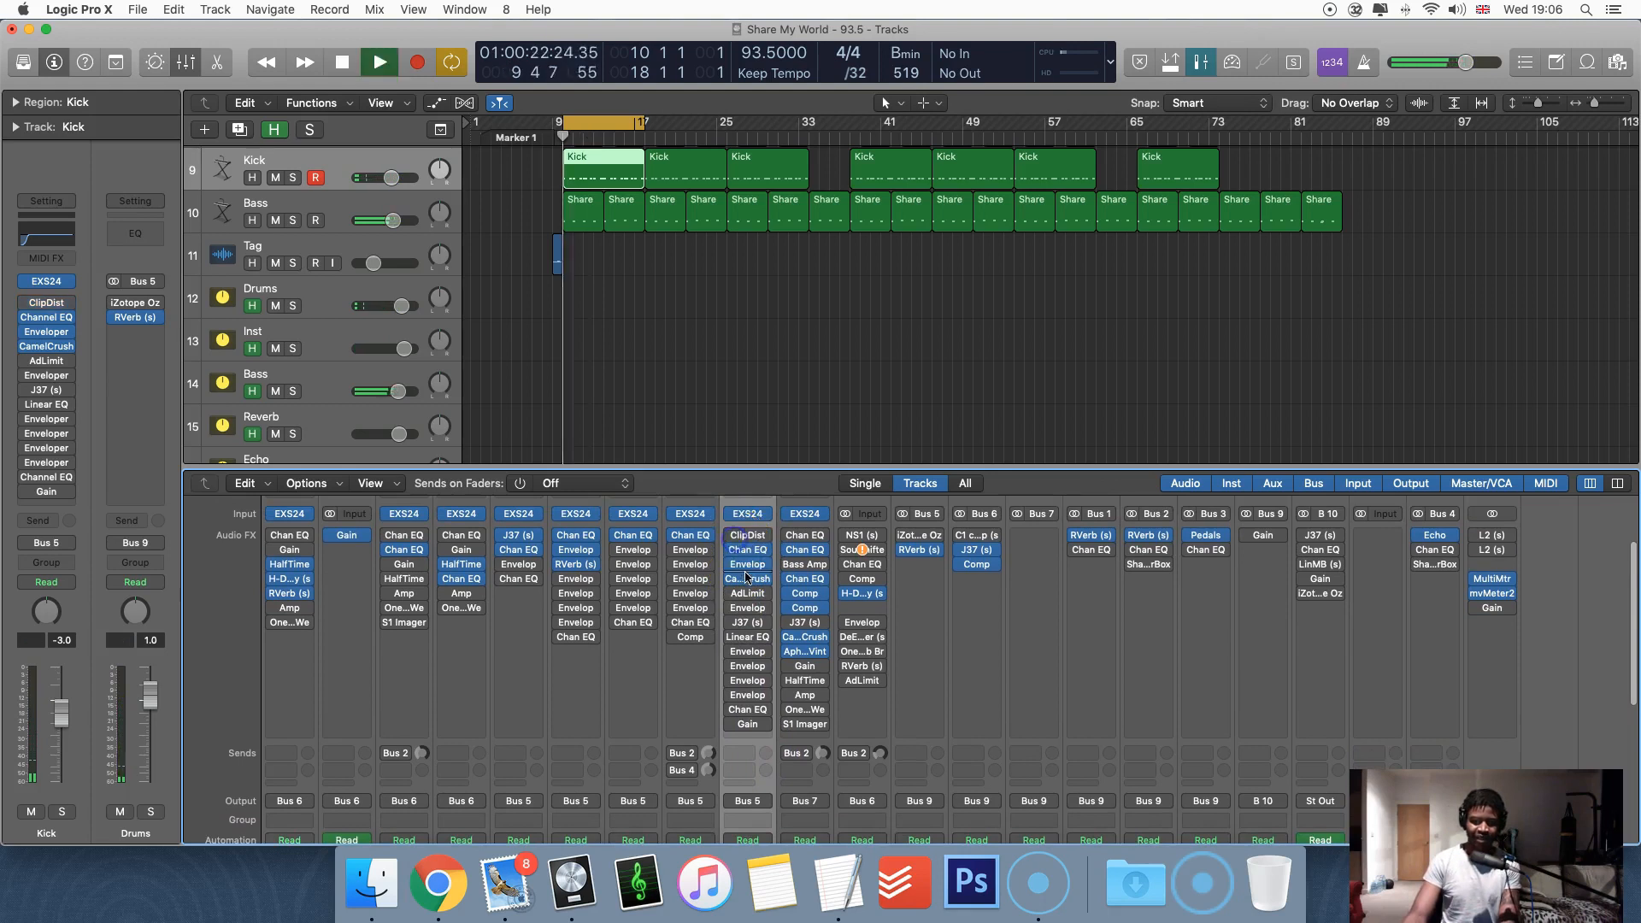
pyautogui.click(735, 541)
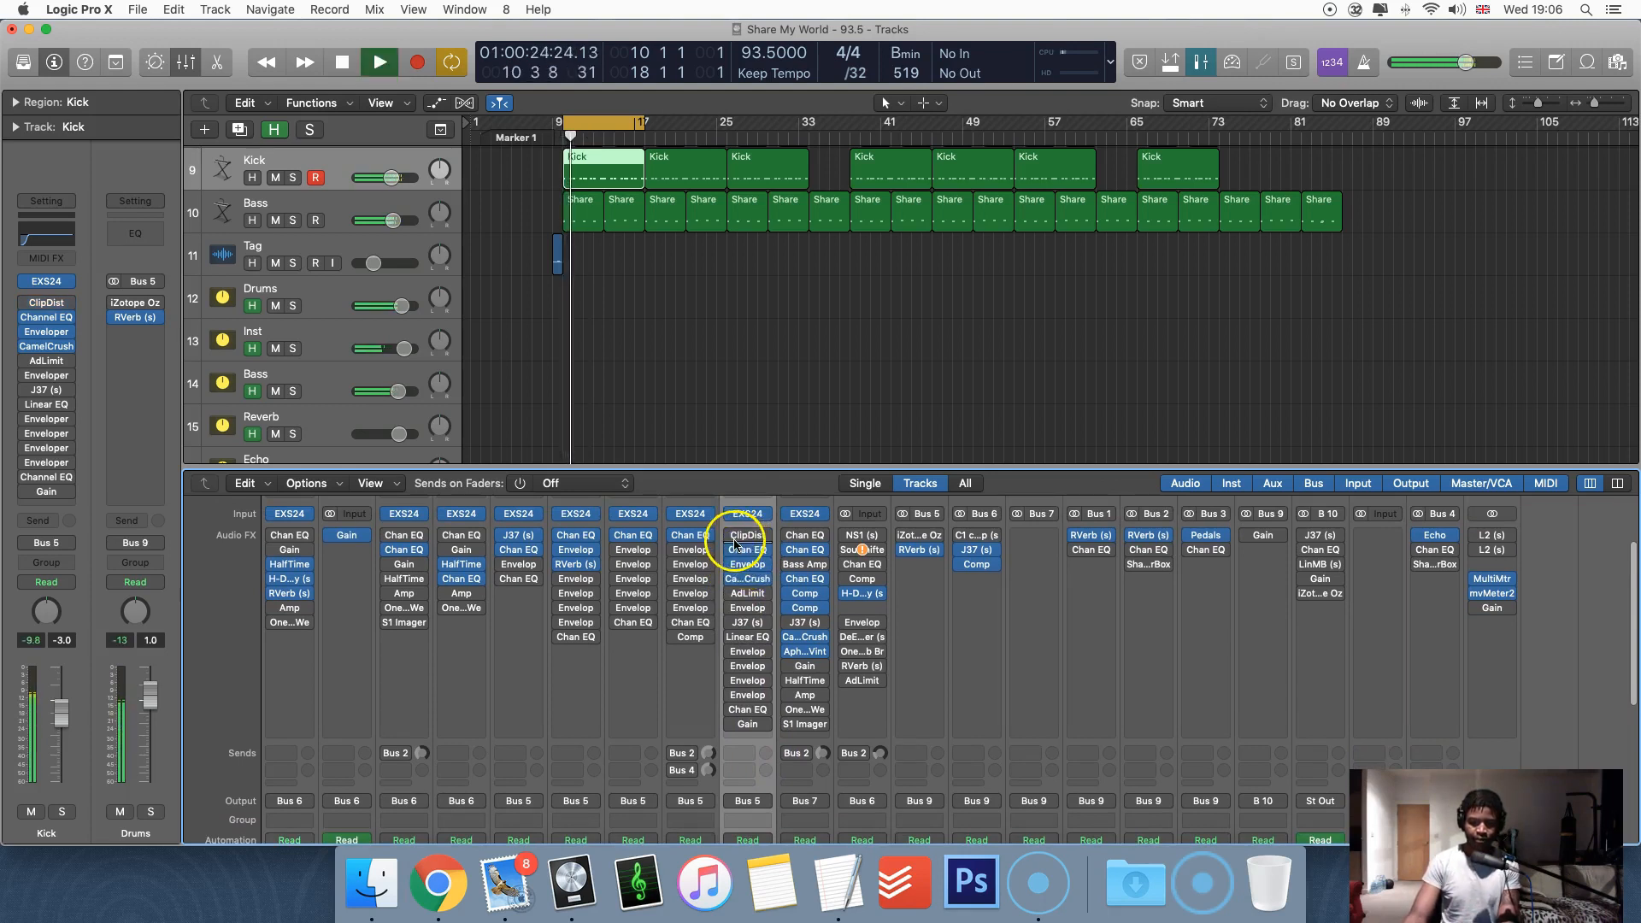
pyautogui.press('space')
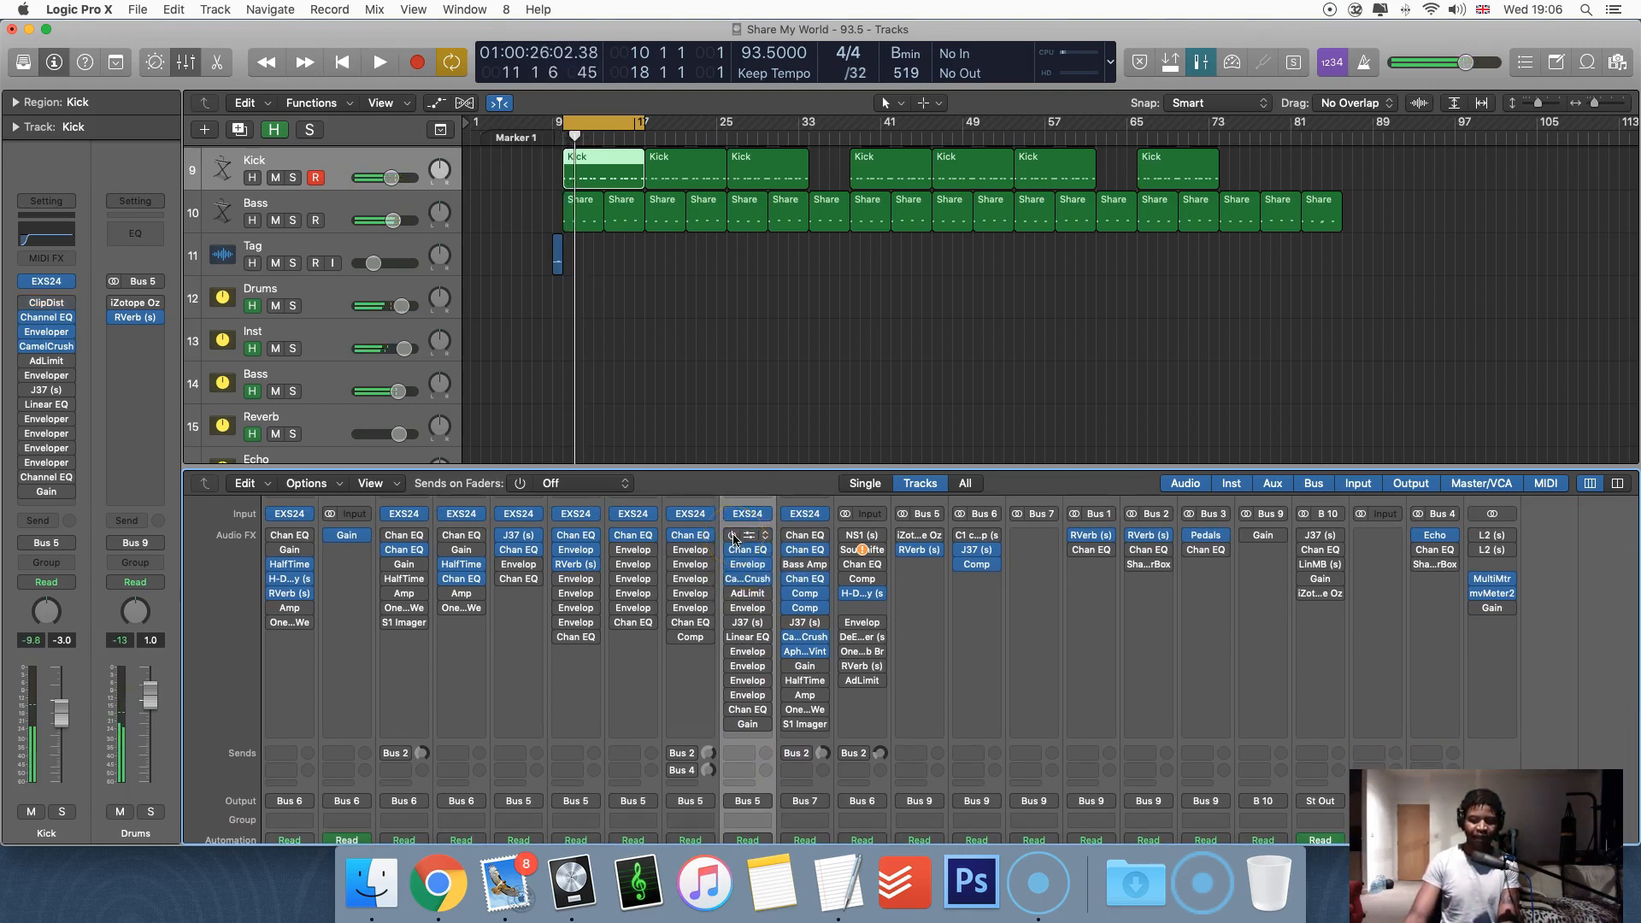
pyautogui.press('space')
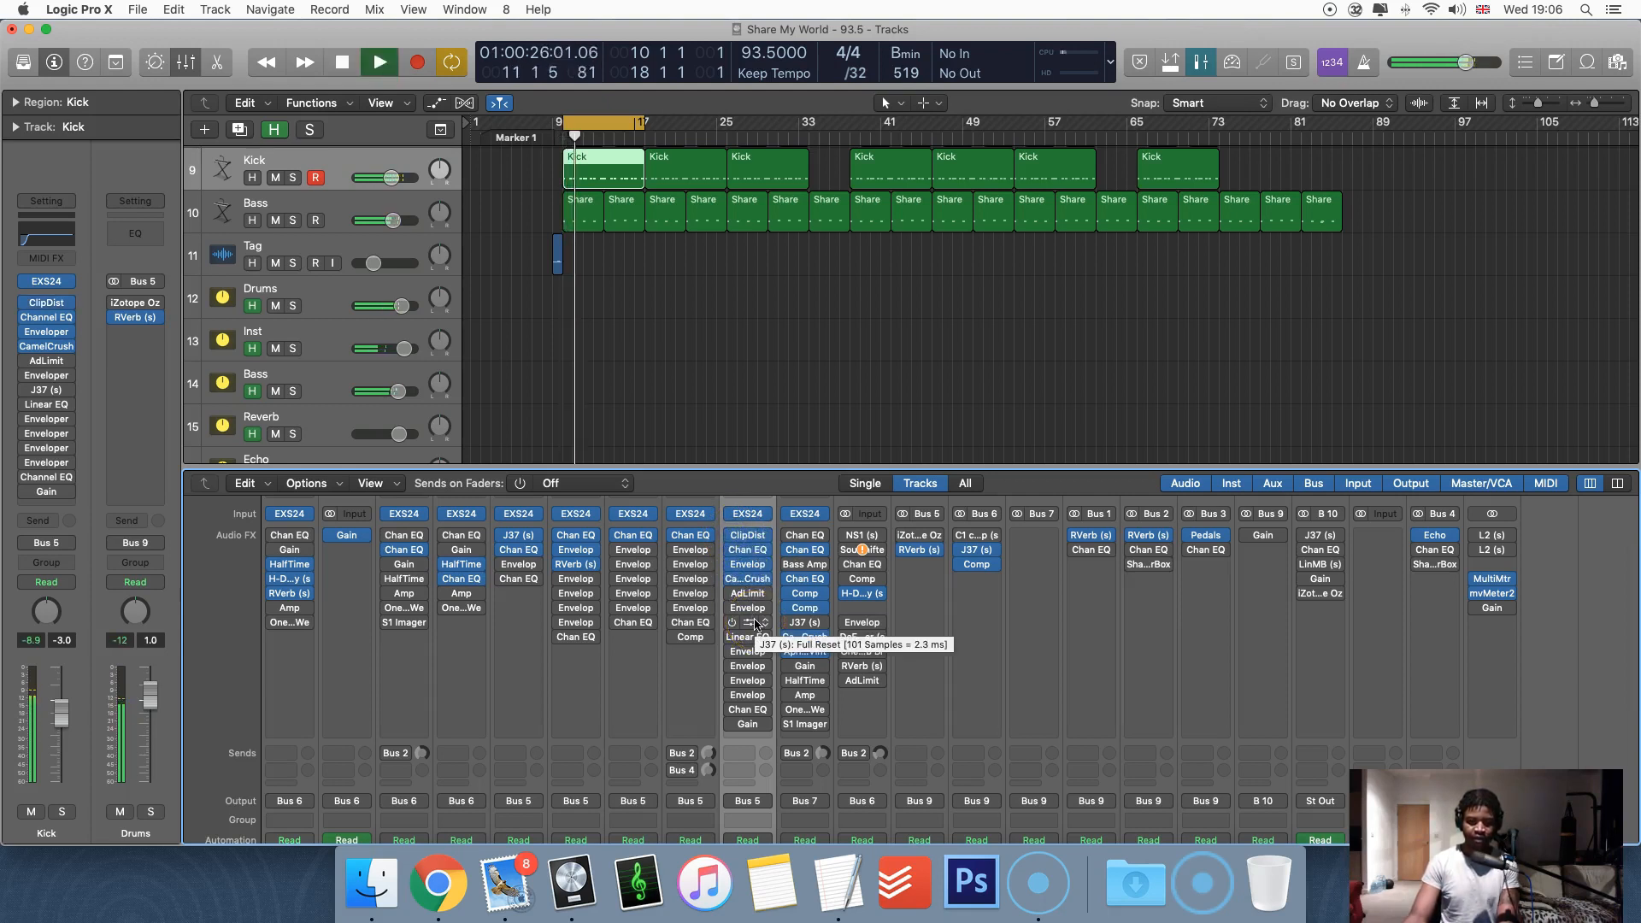
# Raise the Kick channel's volume fader to 6.0 dB during playback of the full mix, and stop playback
pyautogui.scroll(-5, 755, 624)
pyautogui.moveTo(757, 826); pyautogui.dragTo(757, 765)
pyautogui.scroll(5, 749, 624)
pyautogui.scroll(-1, 746, 621)
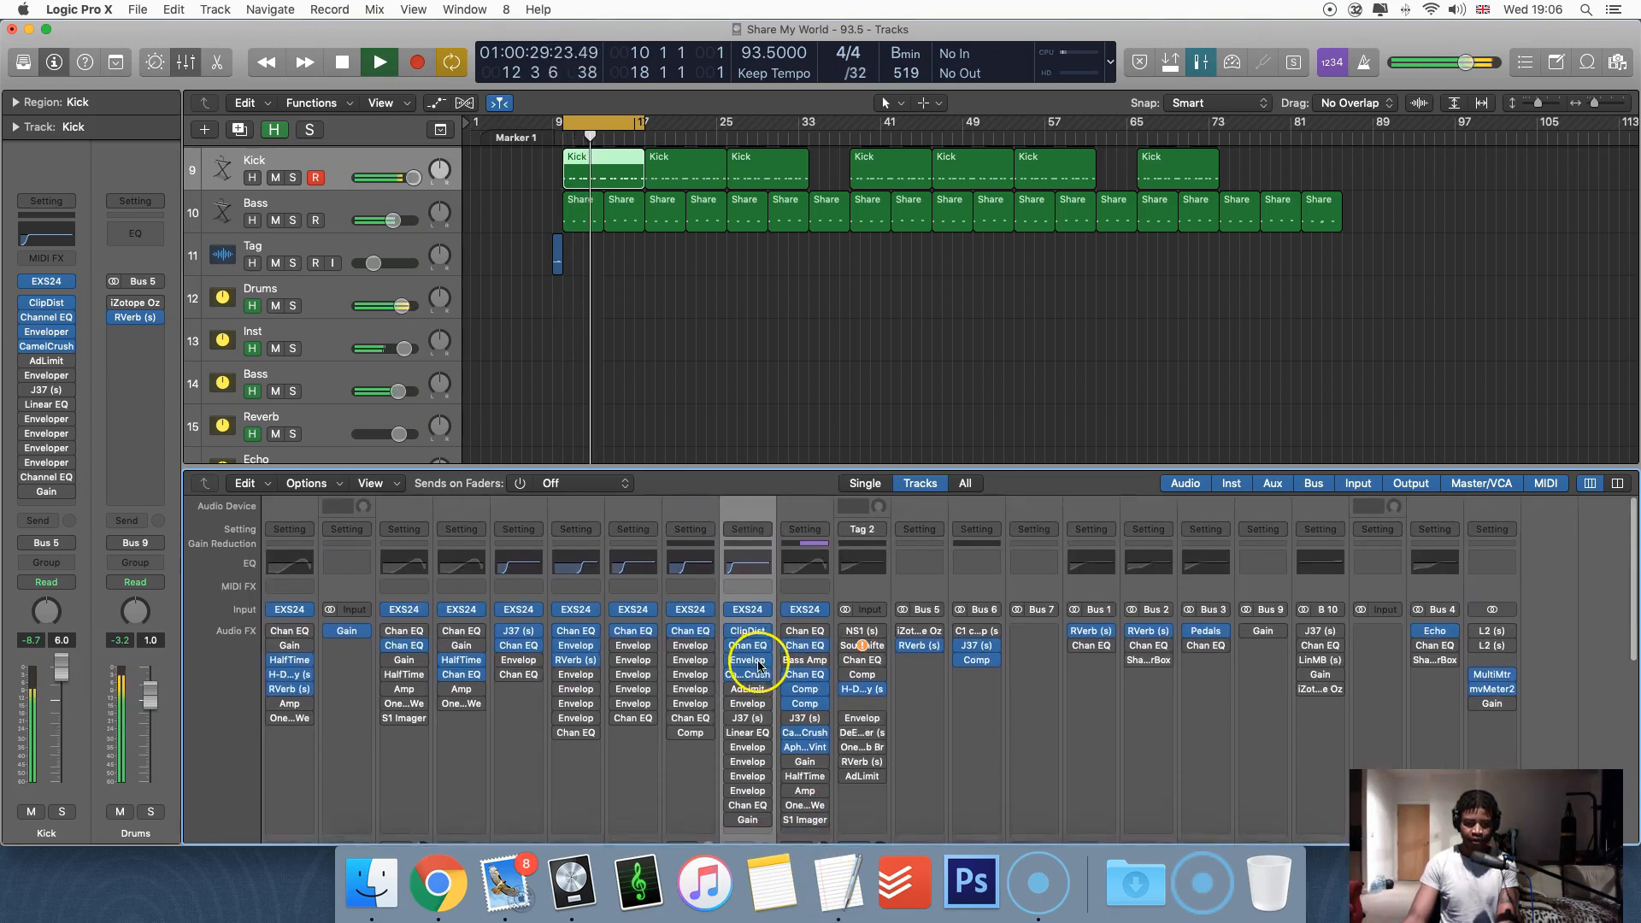
pyautogui.press('space')
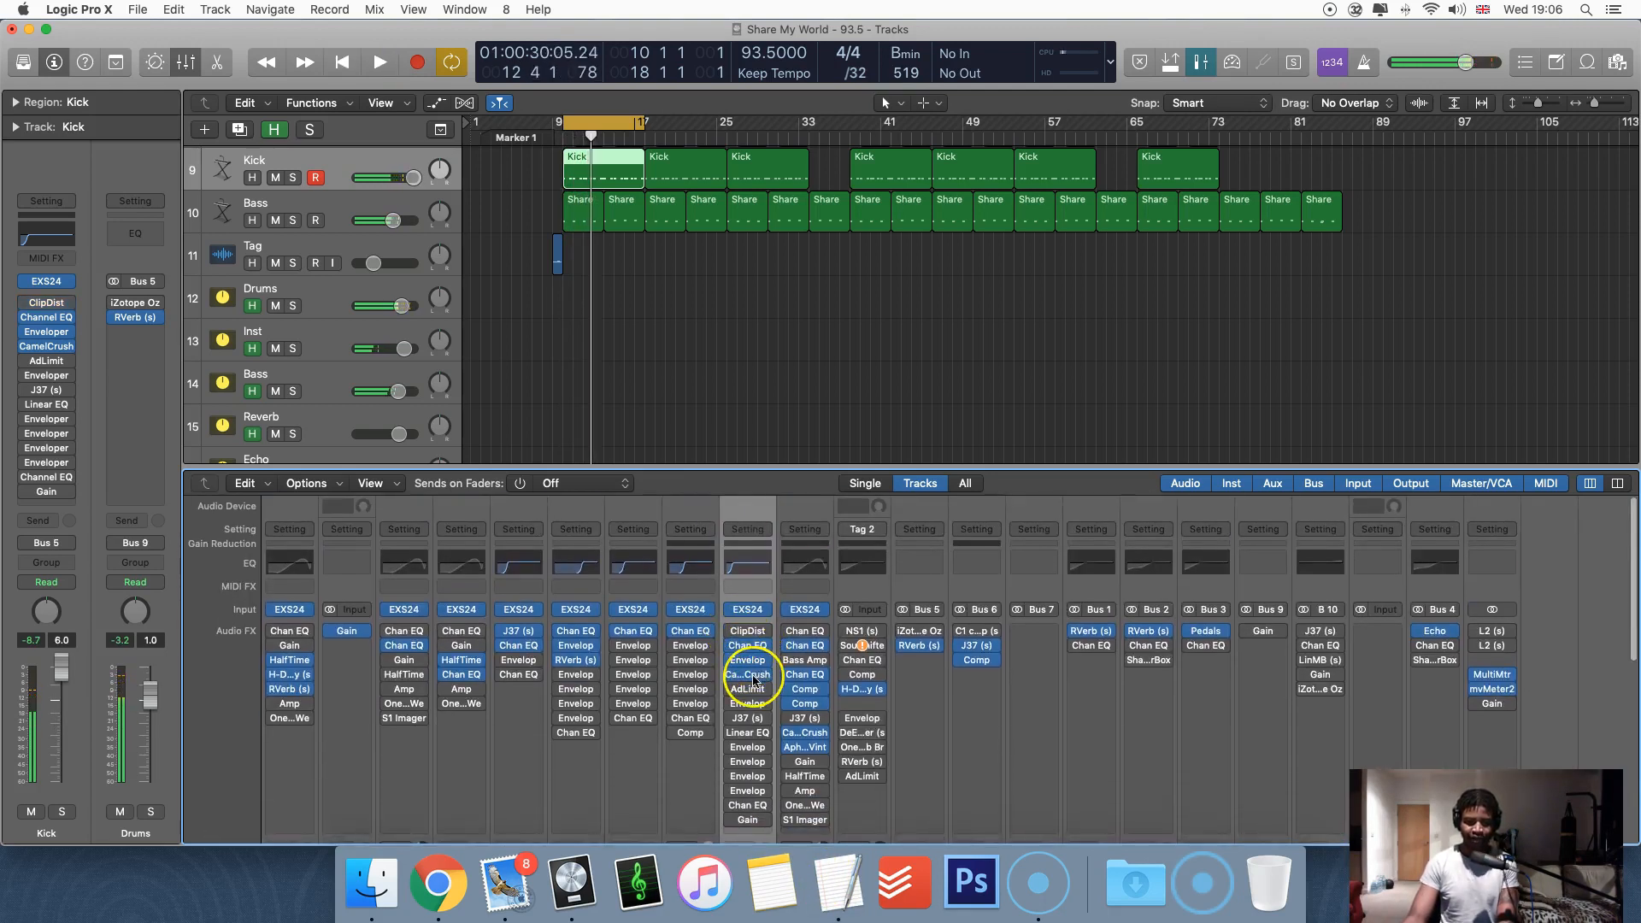
# Play the full mix with the Kick at 6.0 dB, first with Clip Distortion bypassed and again with it enabled, to compare the kick's loudness
pyautogui.press('space')
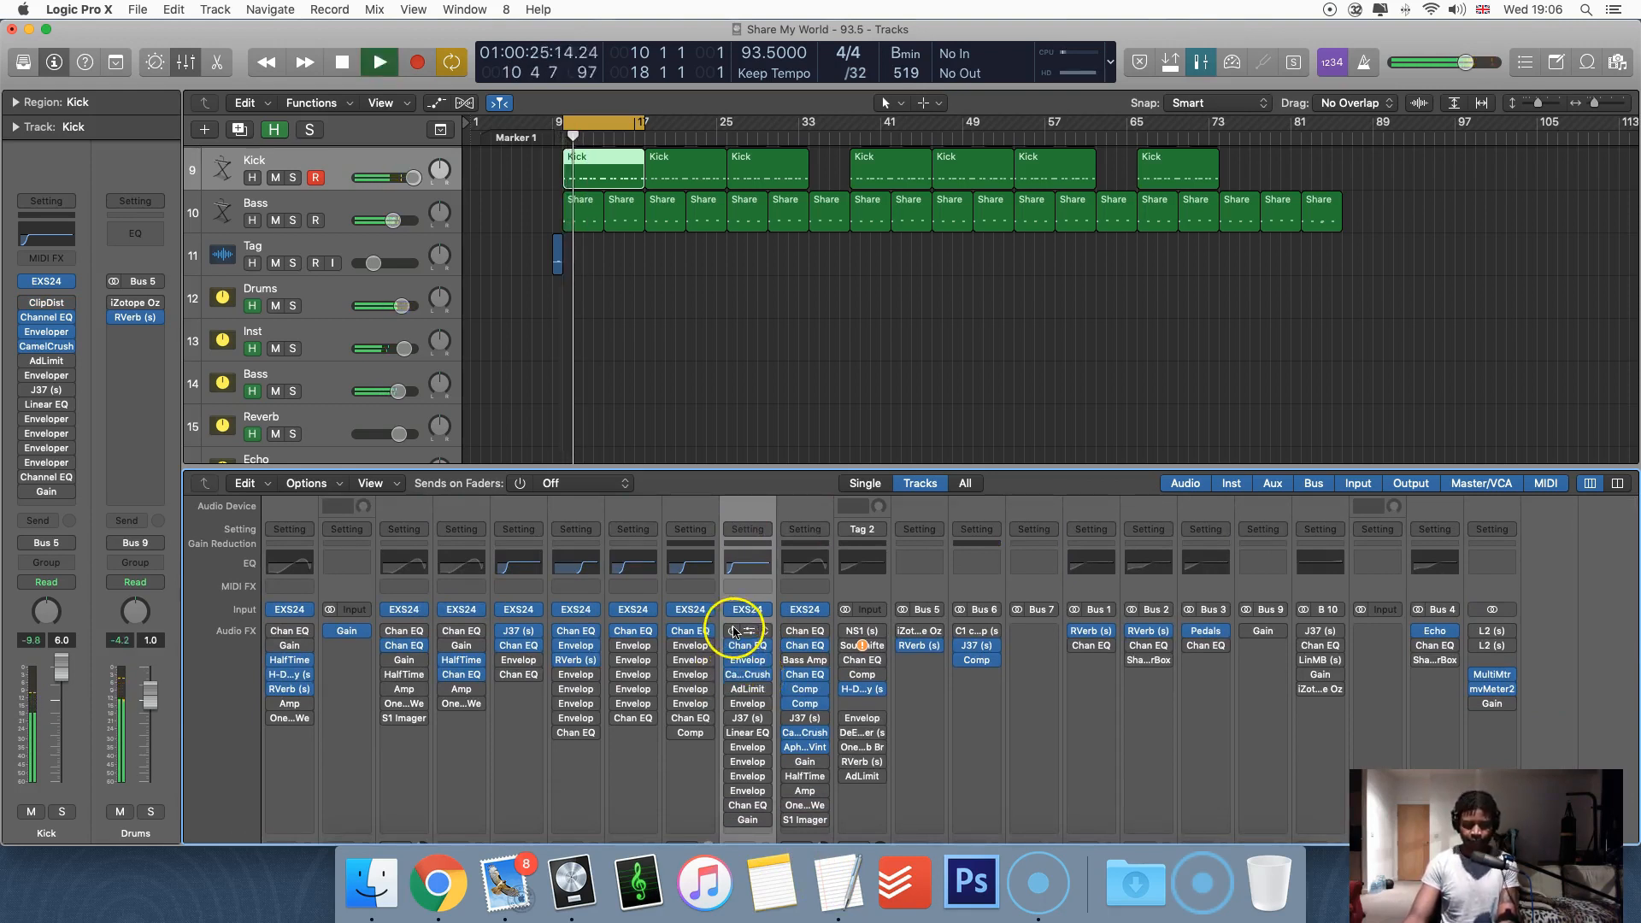
pyautogui.press('space')
pyautogui.press('space')
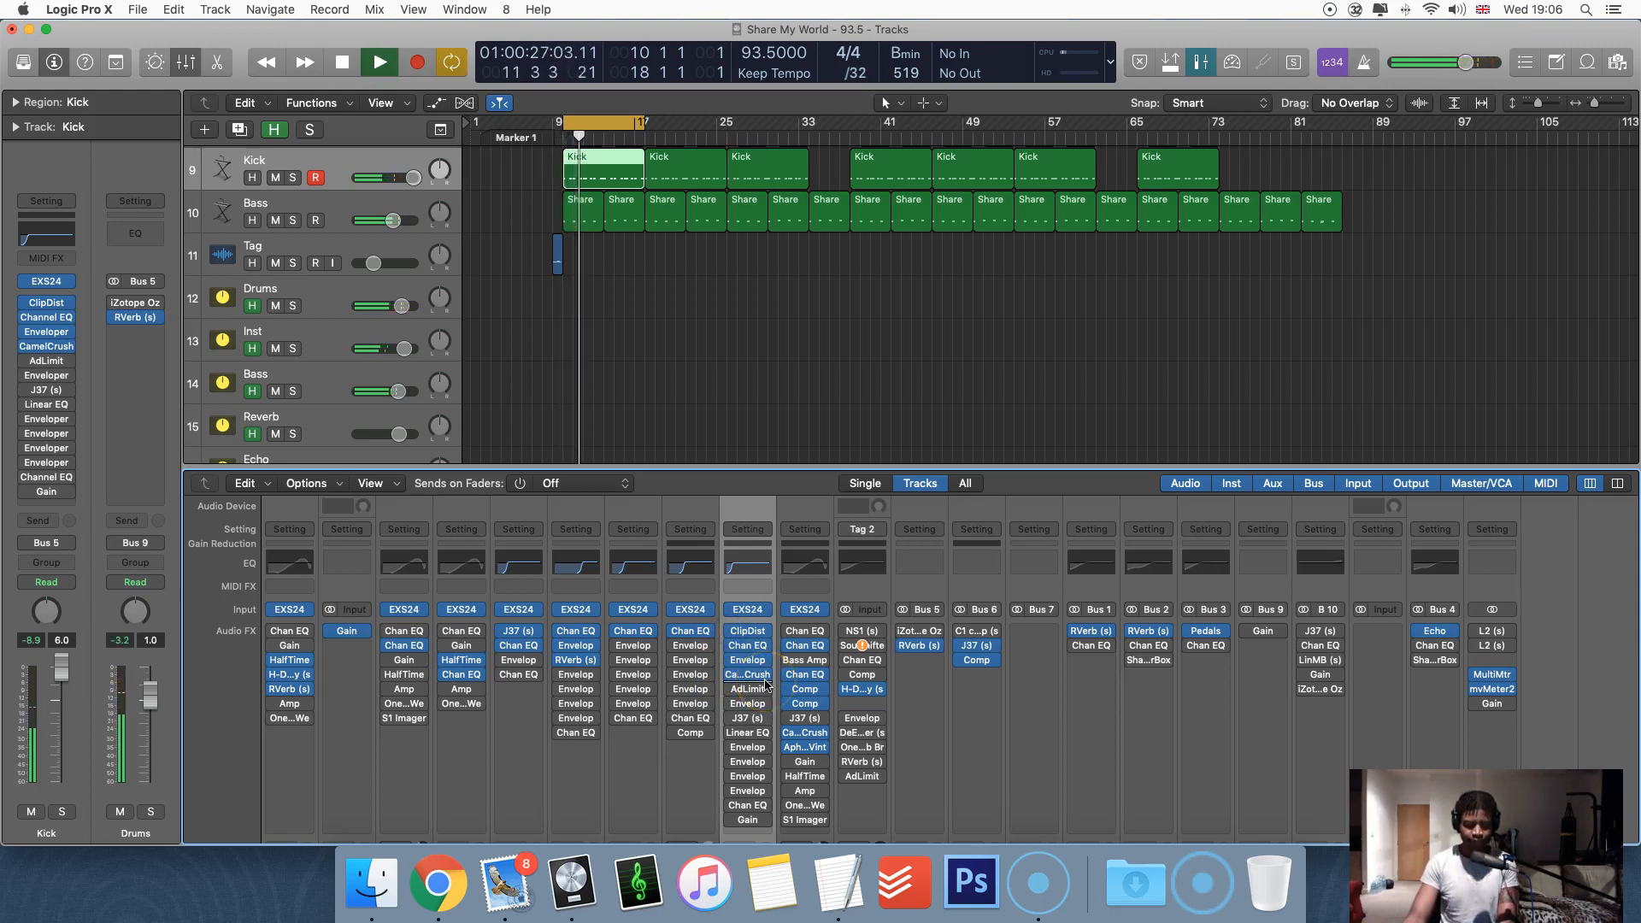
pyautogui.press('space')
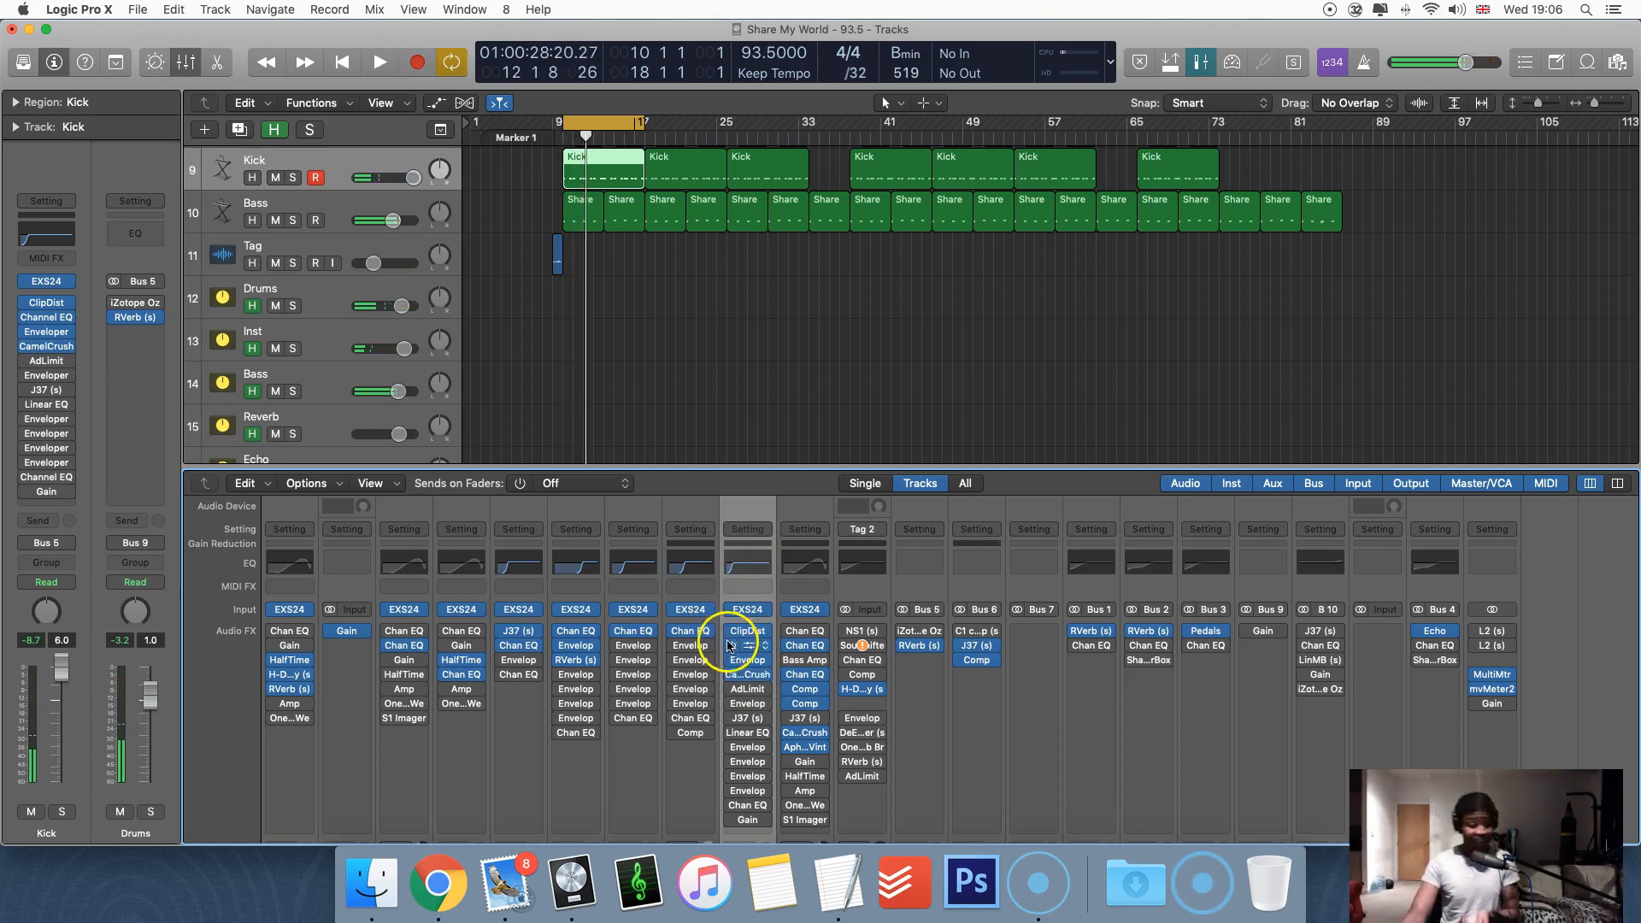
# Set the Mix of the Kick's Clip Distortion to 44% and close the plug-in
pyautogui.click(753, 634)
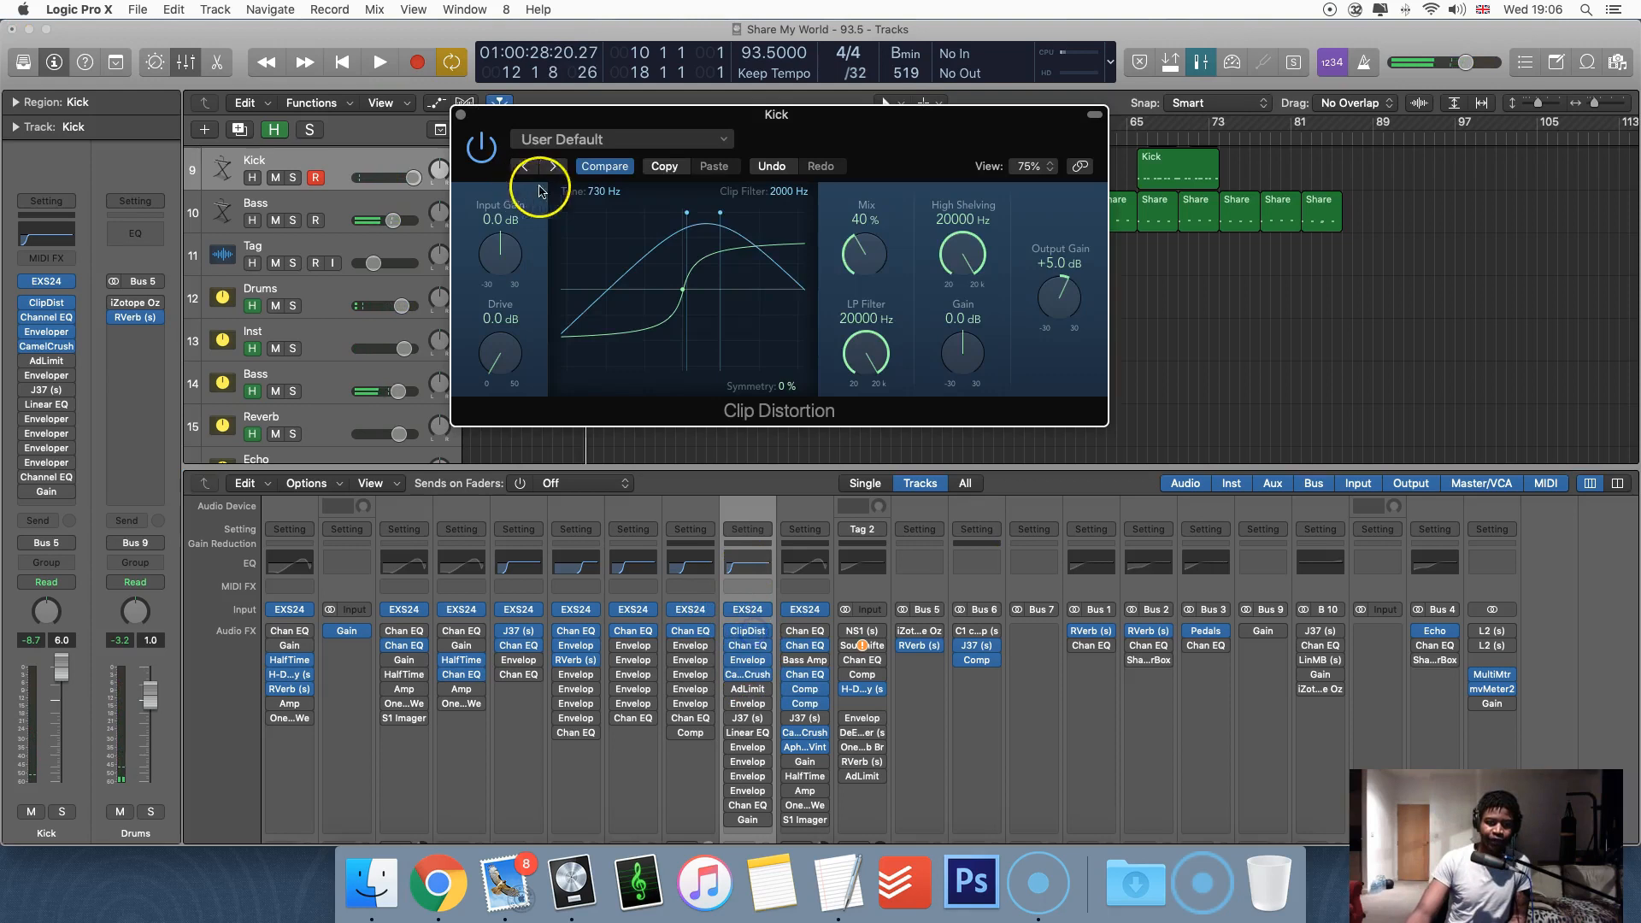
pyautogui.moveTo(868, 260)
pyautogui.mouseDown()
pyautogui.moveTo(851, 161)
pyautogui.moveTo(852, 255)
pyautogui.mouseUp()
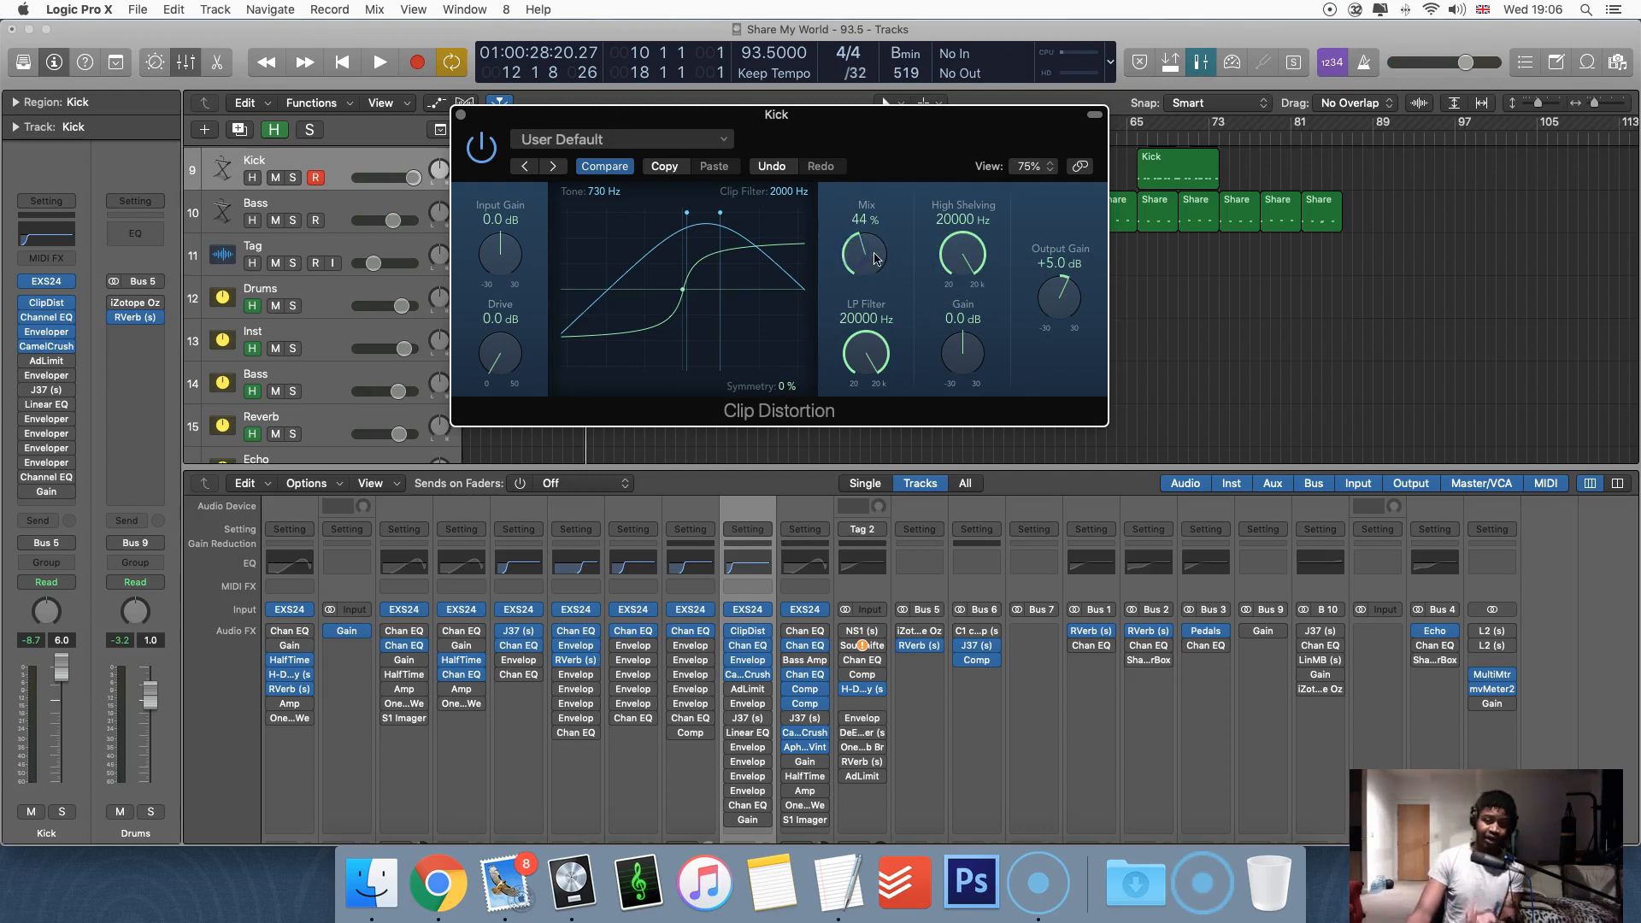
pyautogui.click(464, 113)
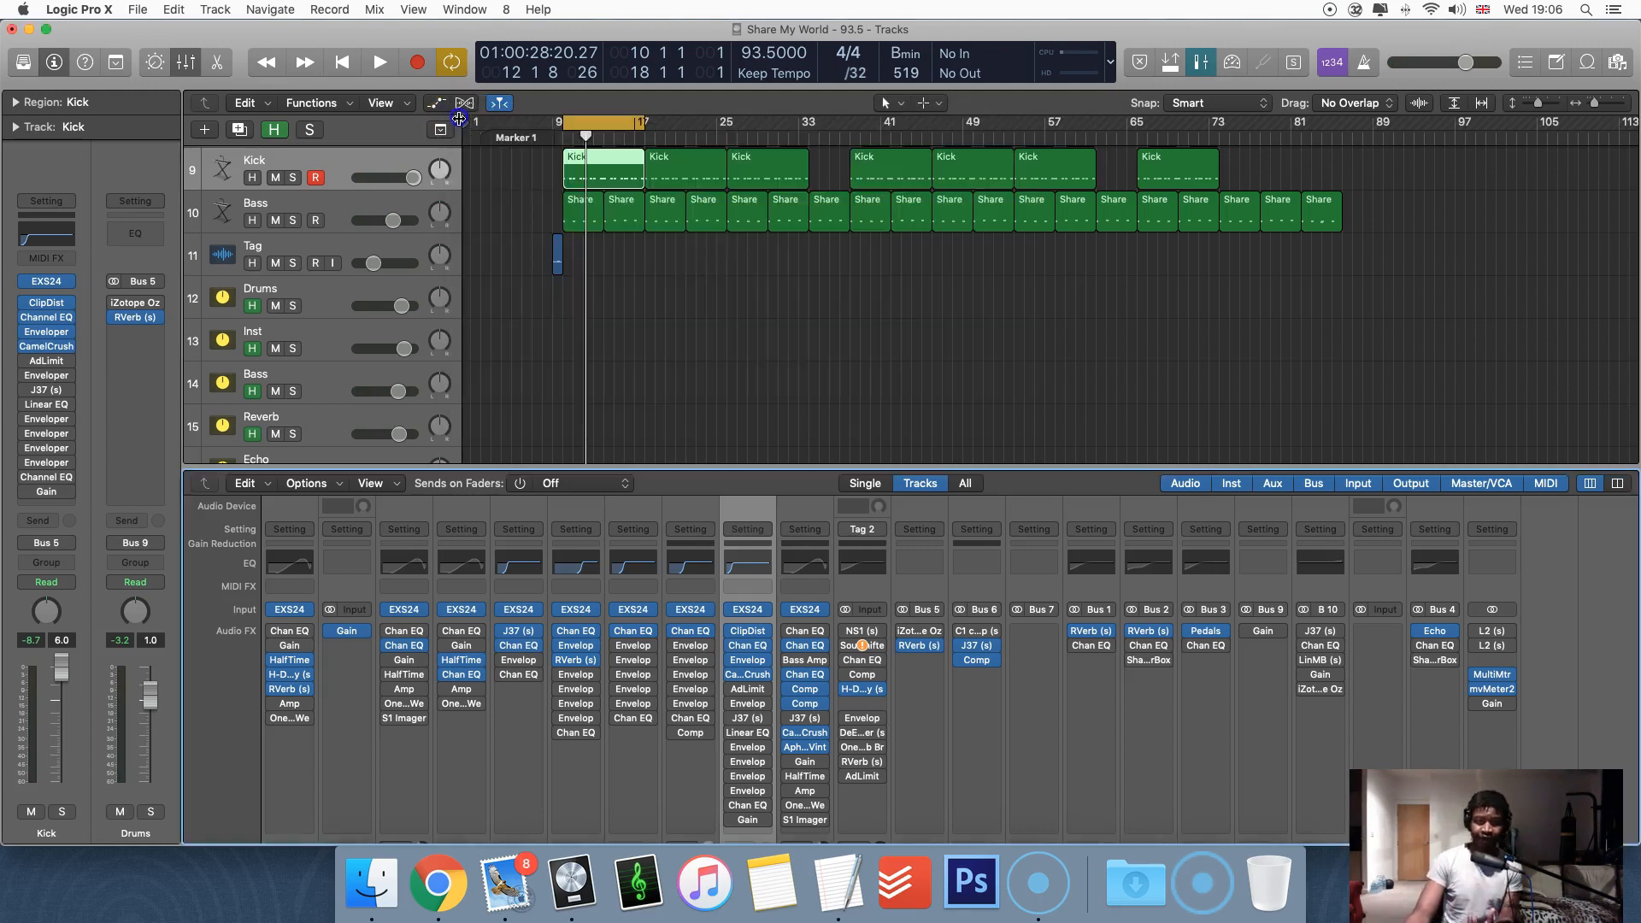